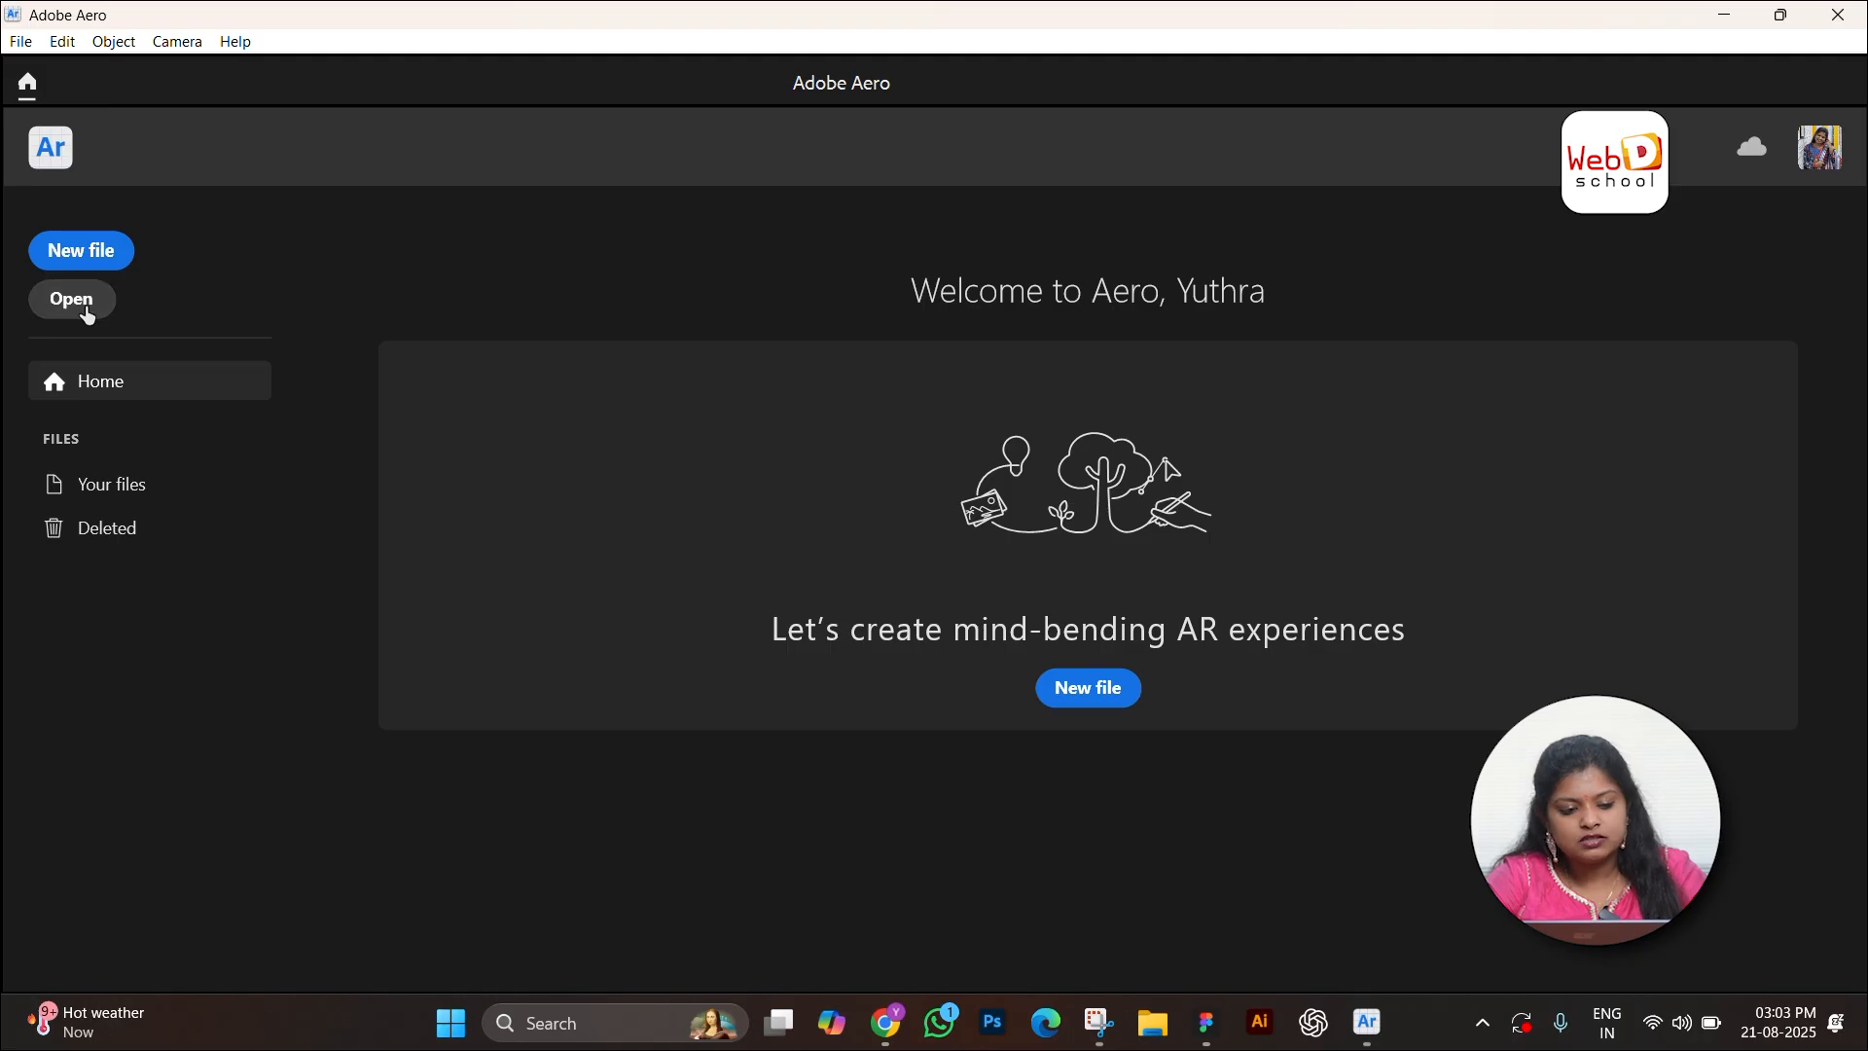
left_click(81, 302)
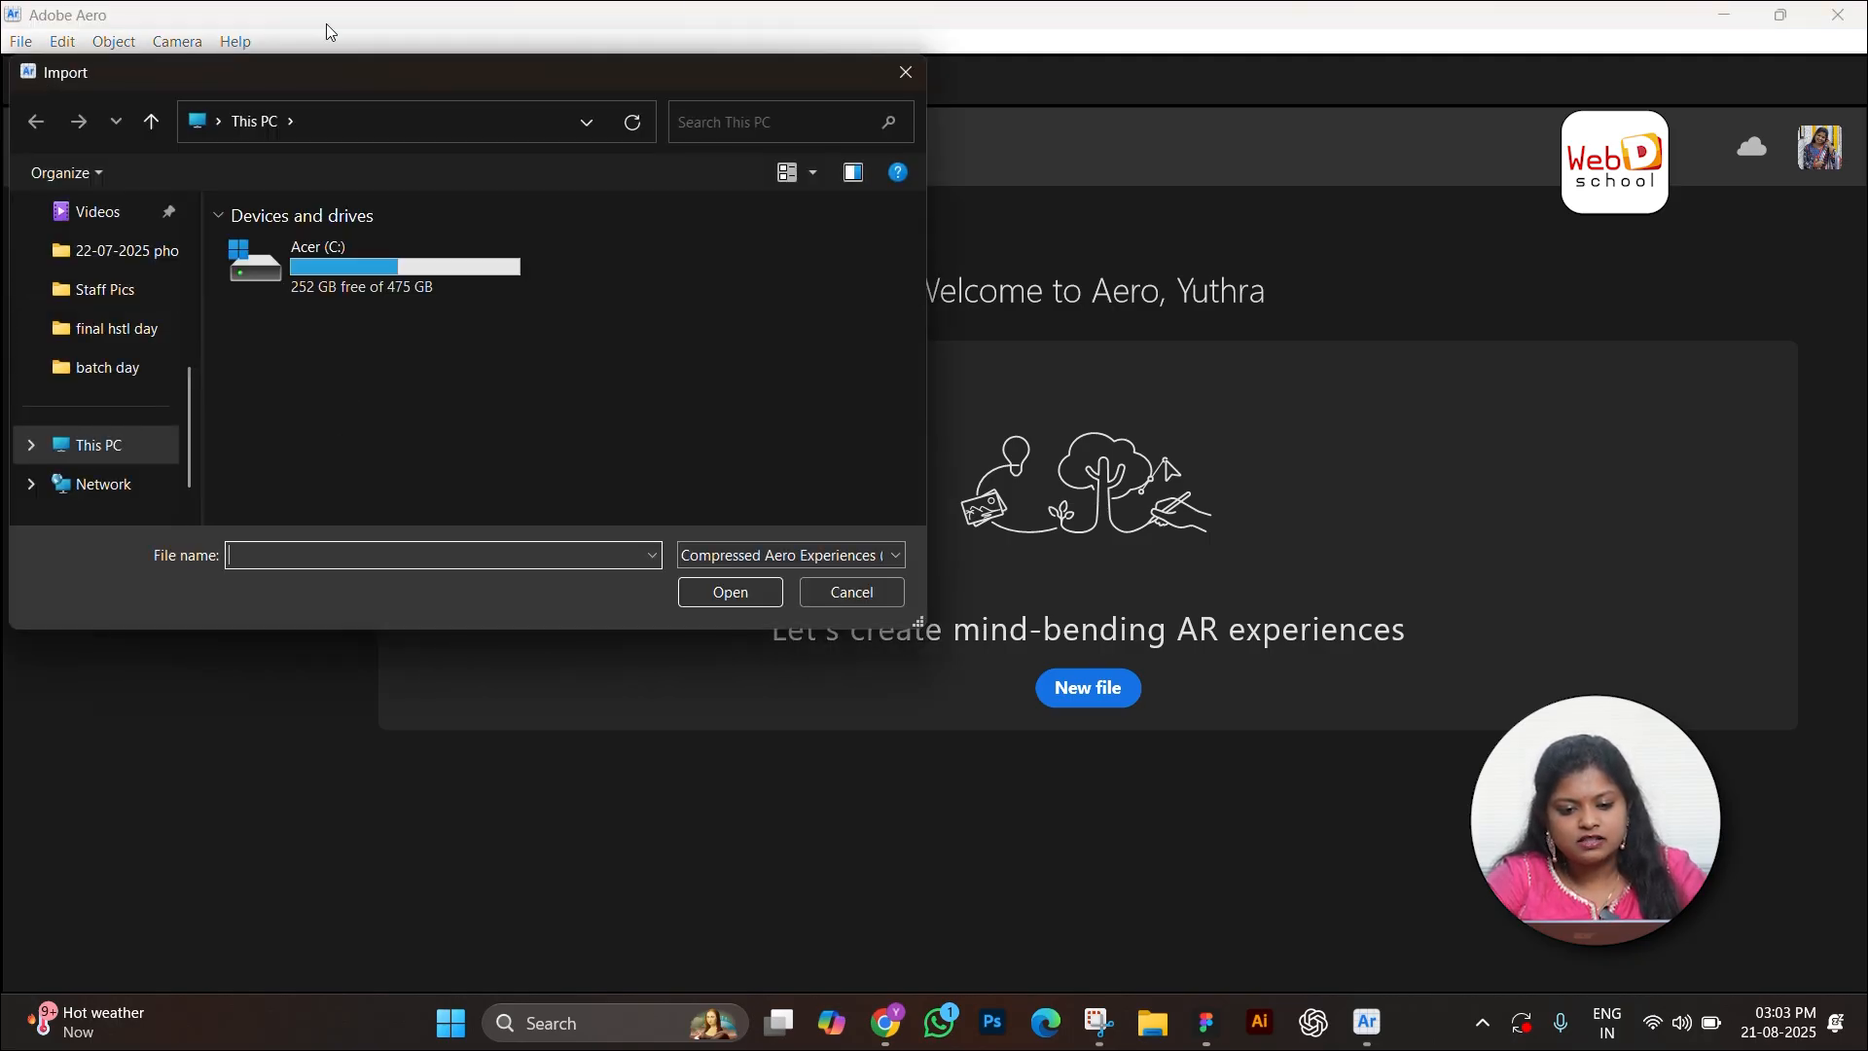
left_click(902, 80)
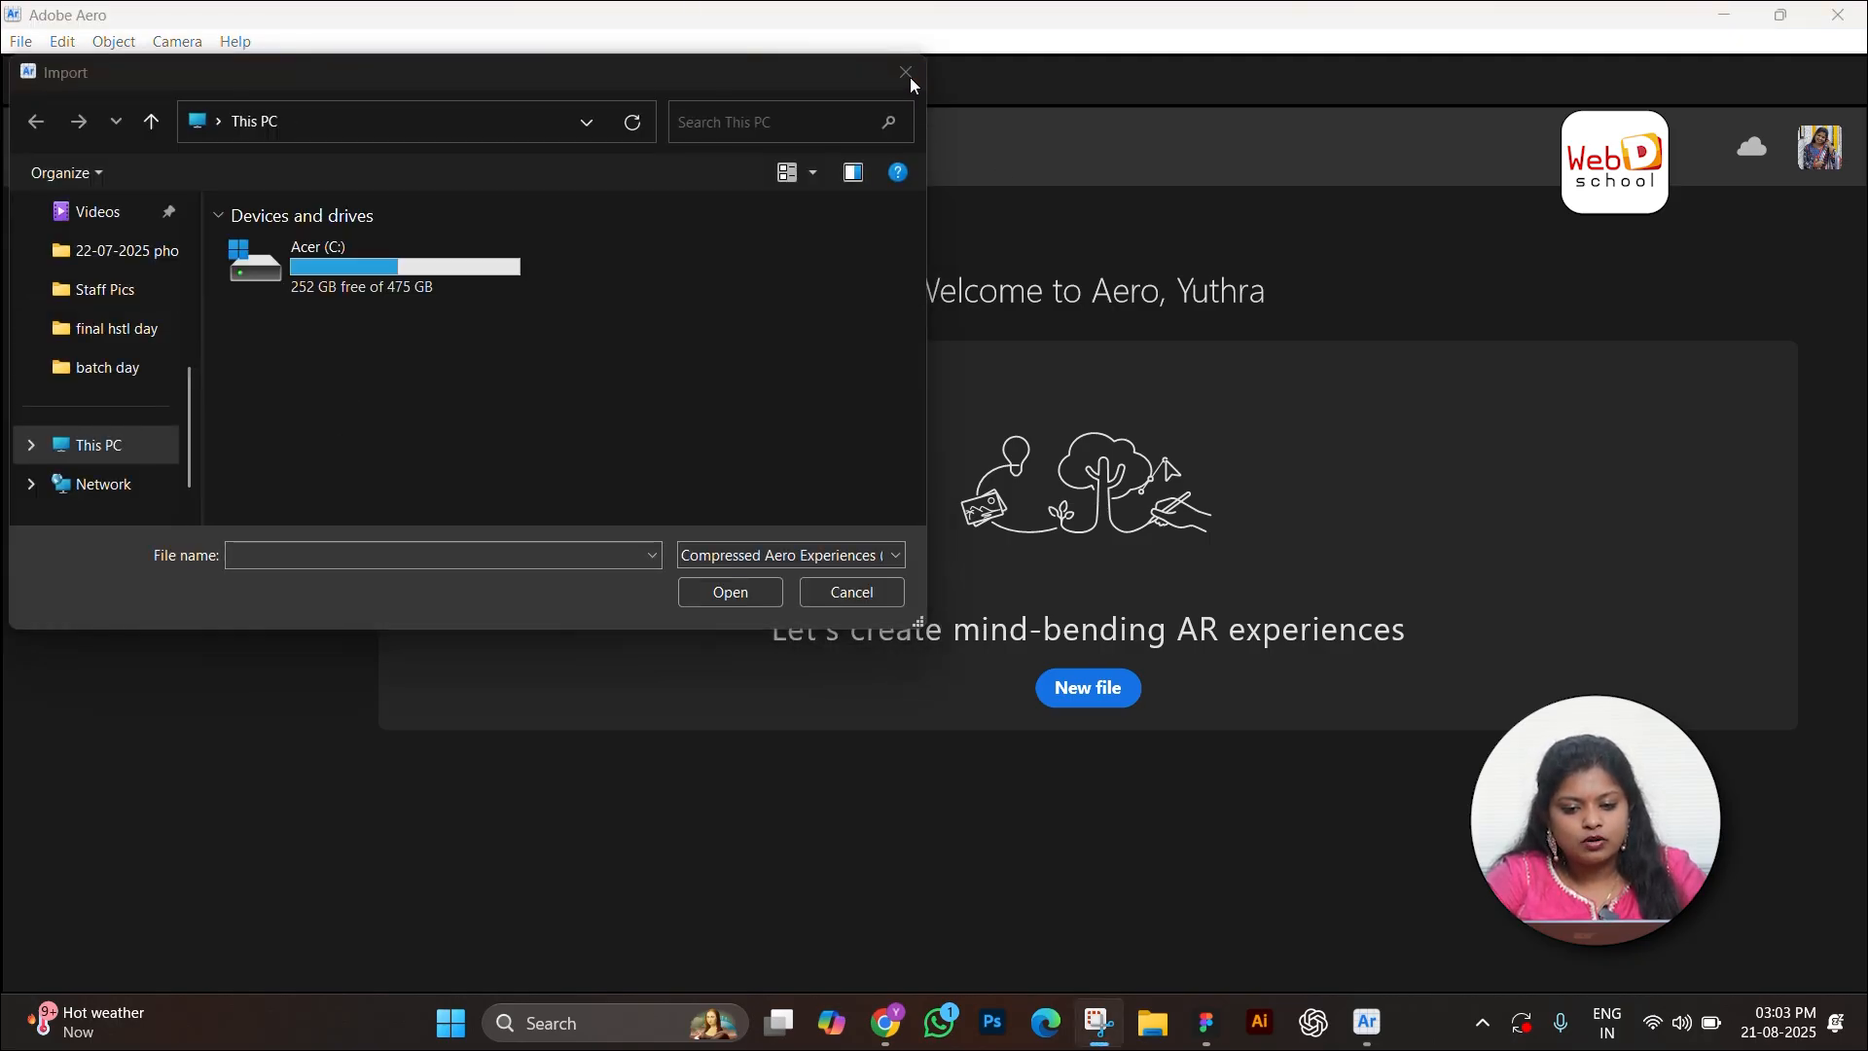
left_click(906, 74)
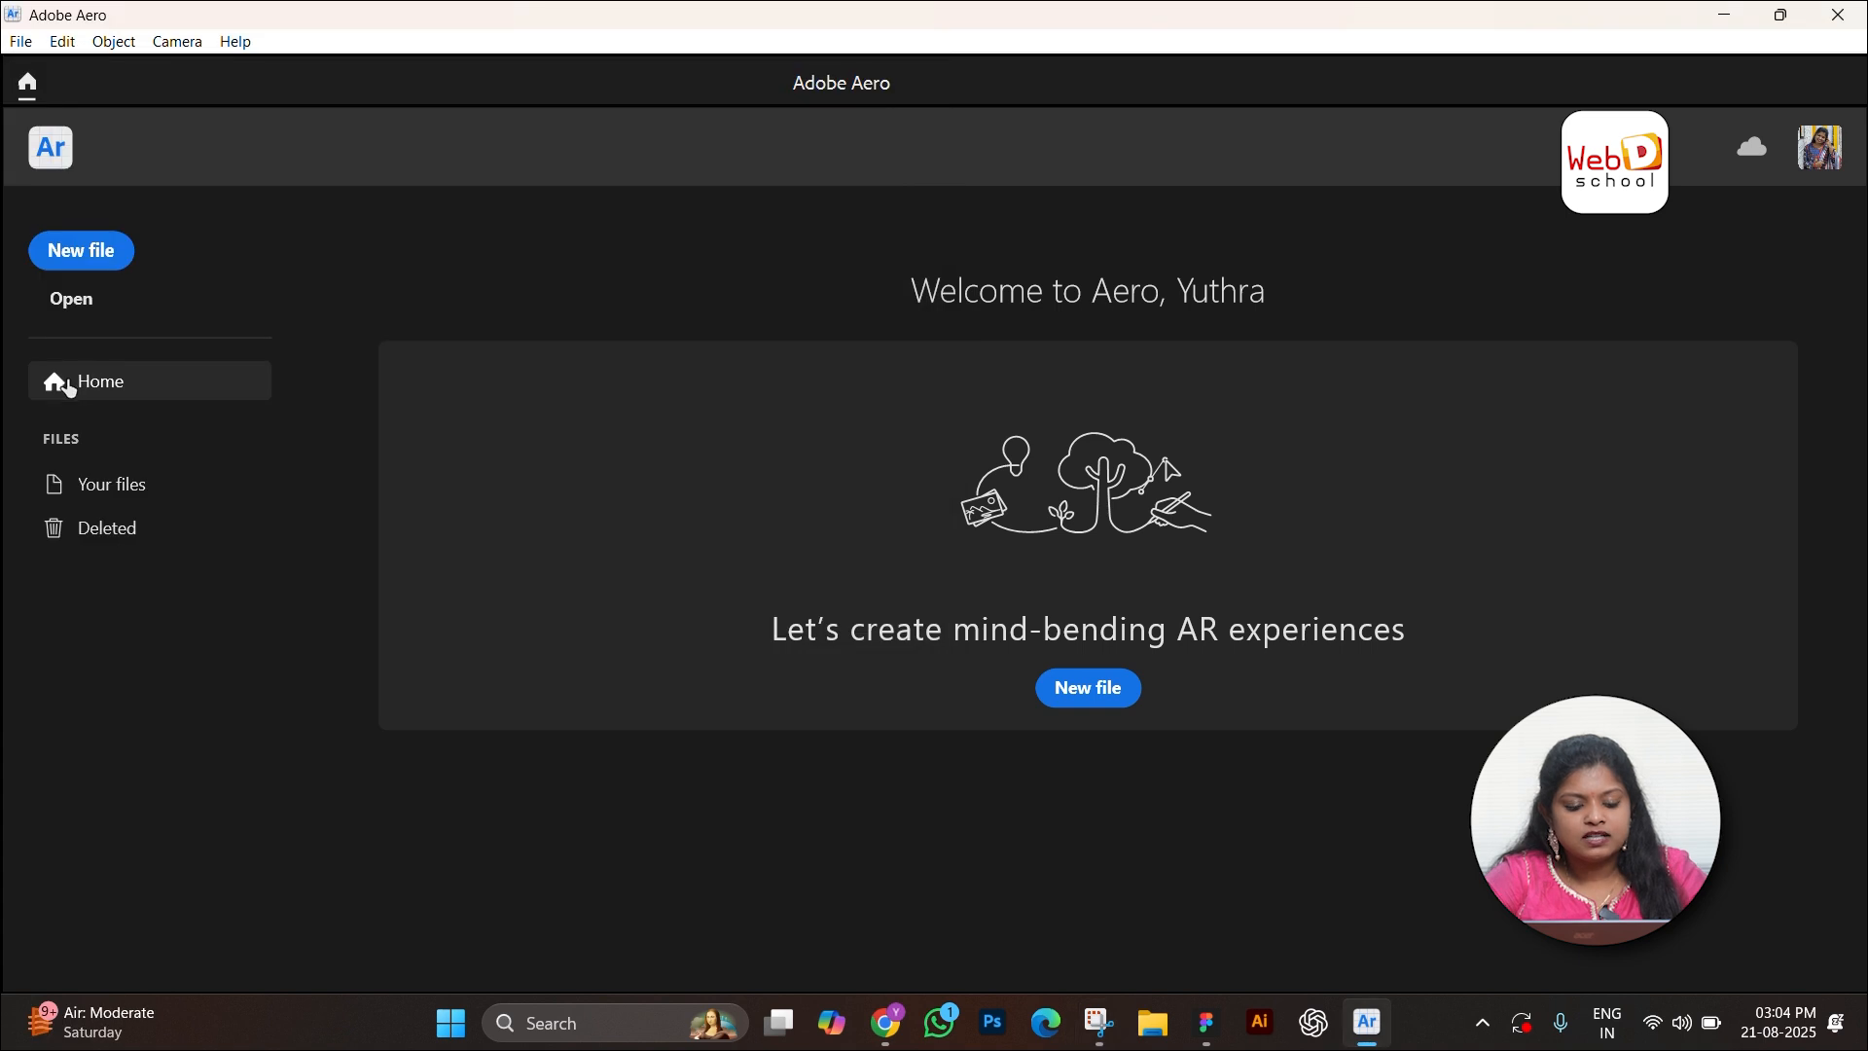
Step: Look through the saved project files and the deleted files
left_click(112, 491)
scroll(822, 583, "down", 1)
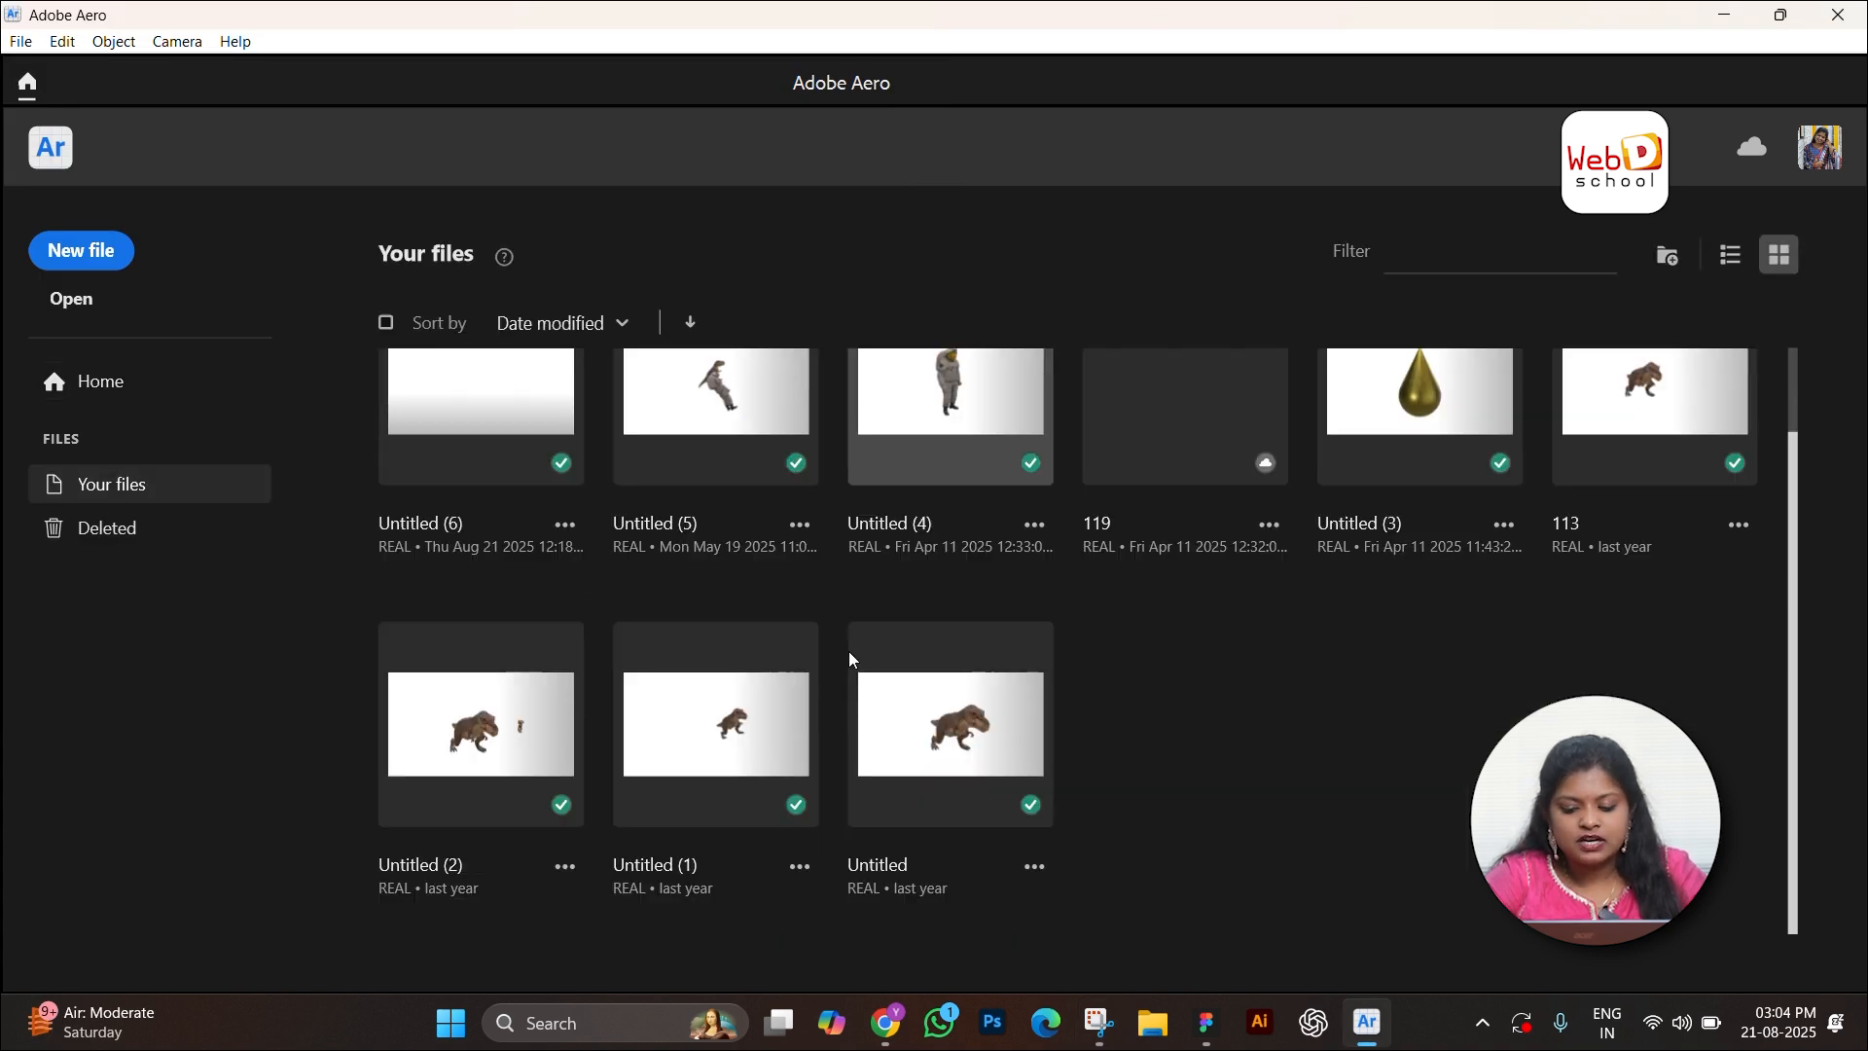
scroll(808, 633, "up", 1)
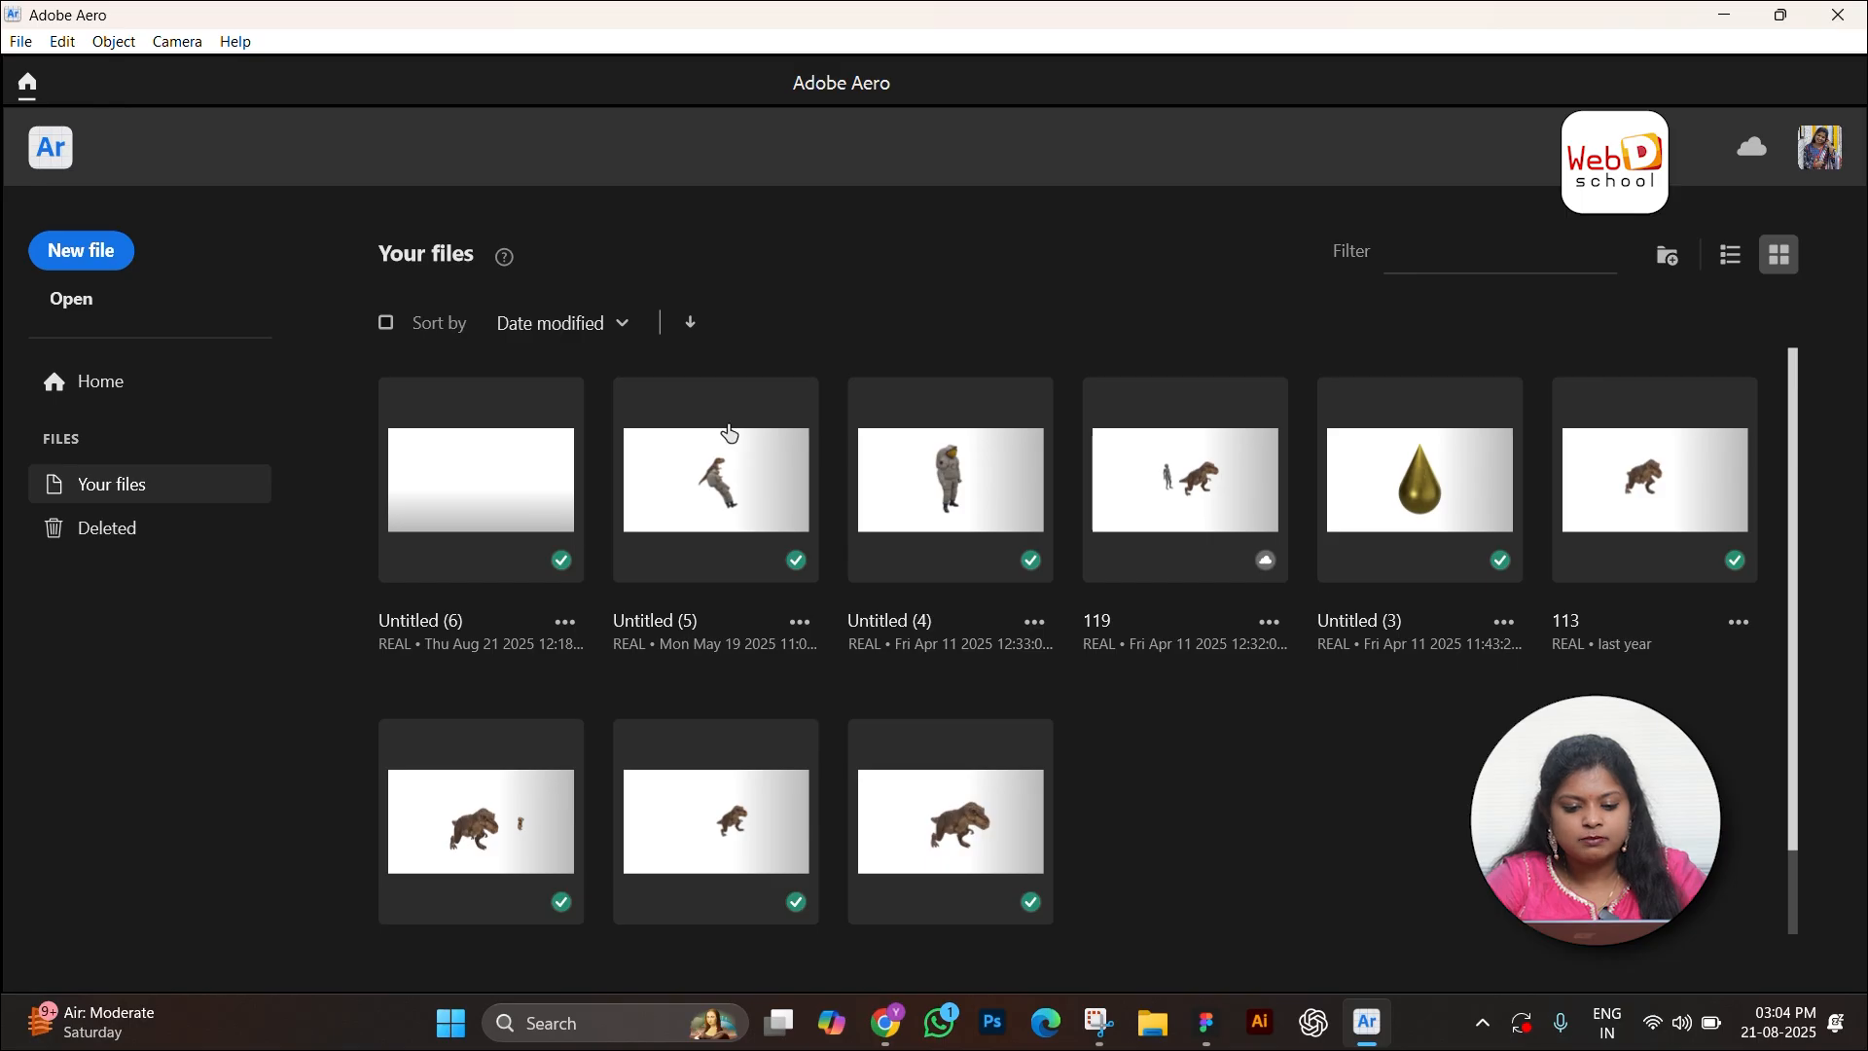
left_click(112, 530)
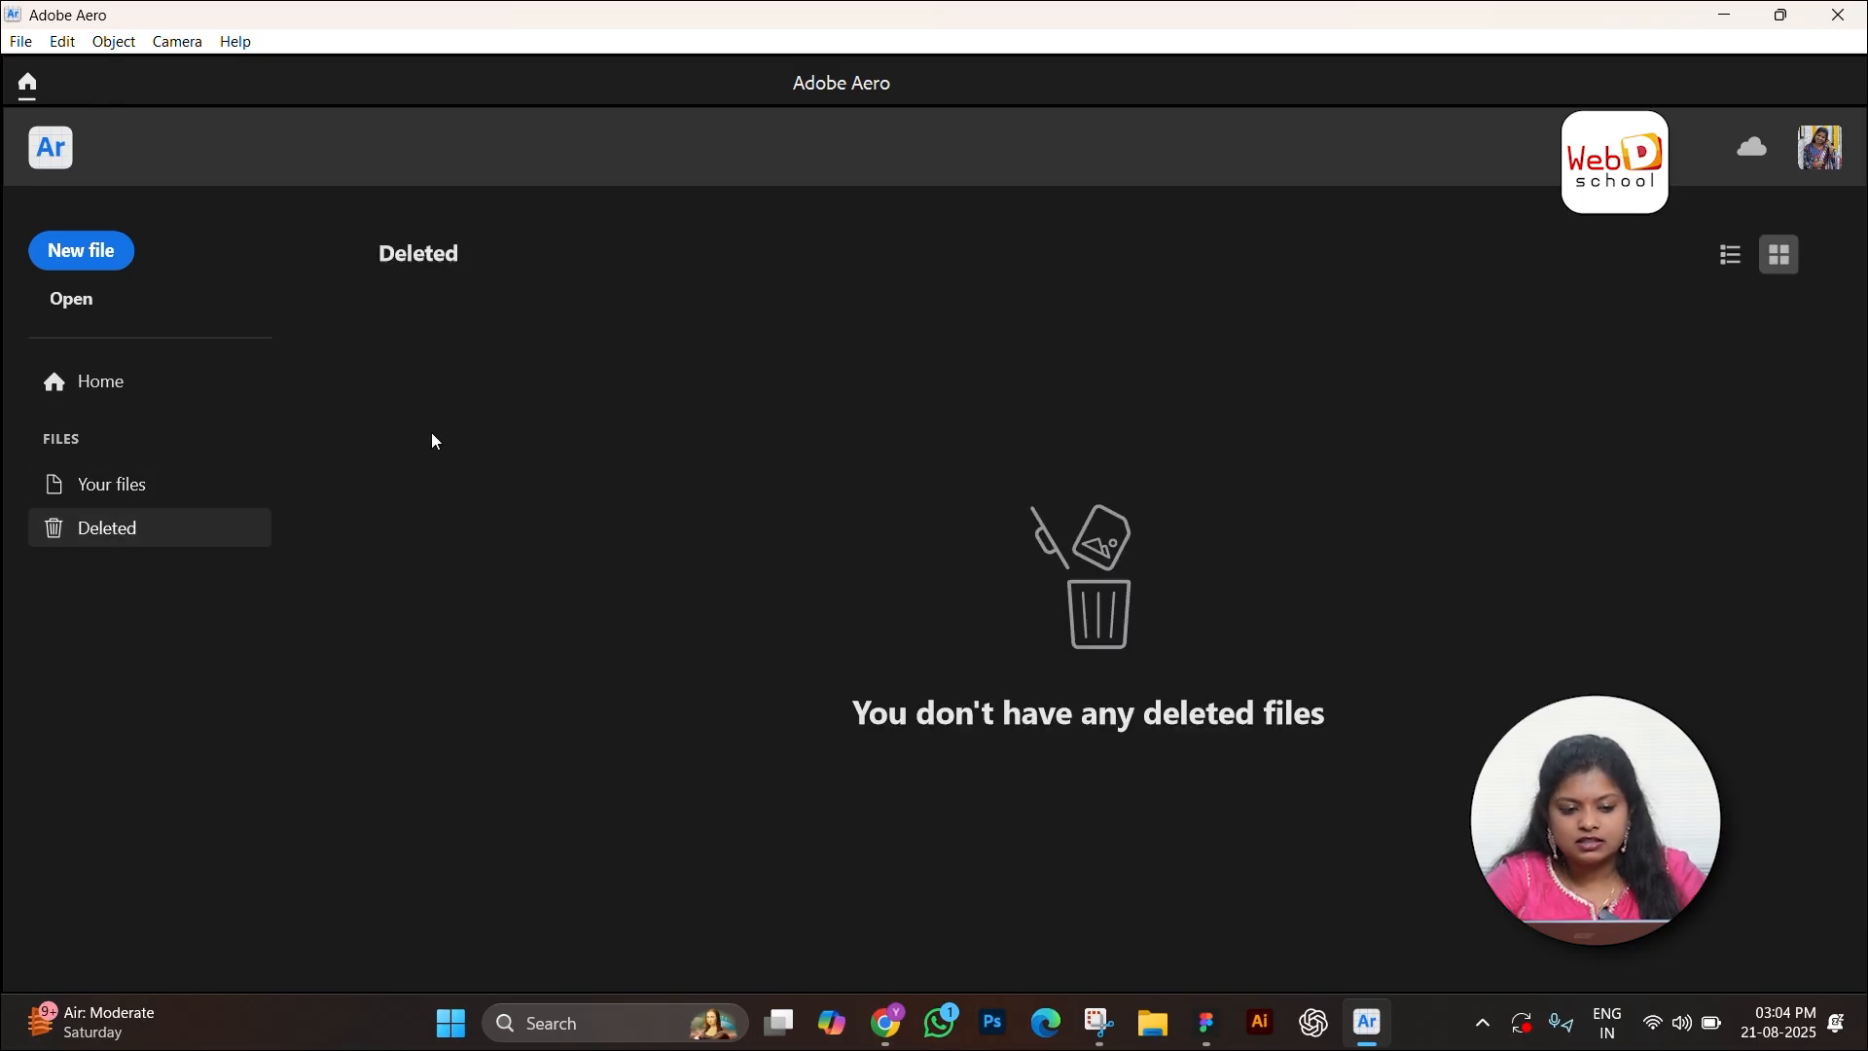
Step: Create a new project named "Sample file" with the Surface anchor type
left_click(81, 255)
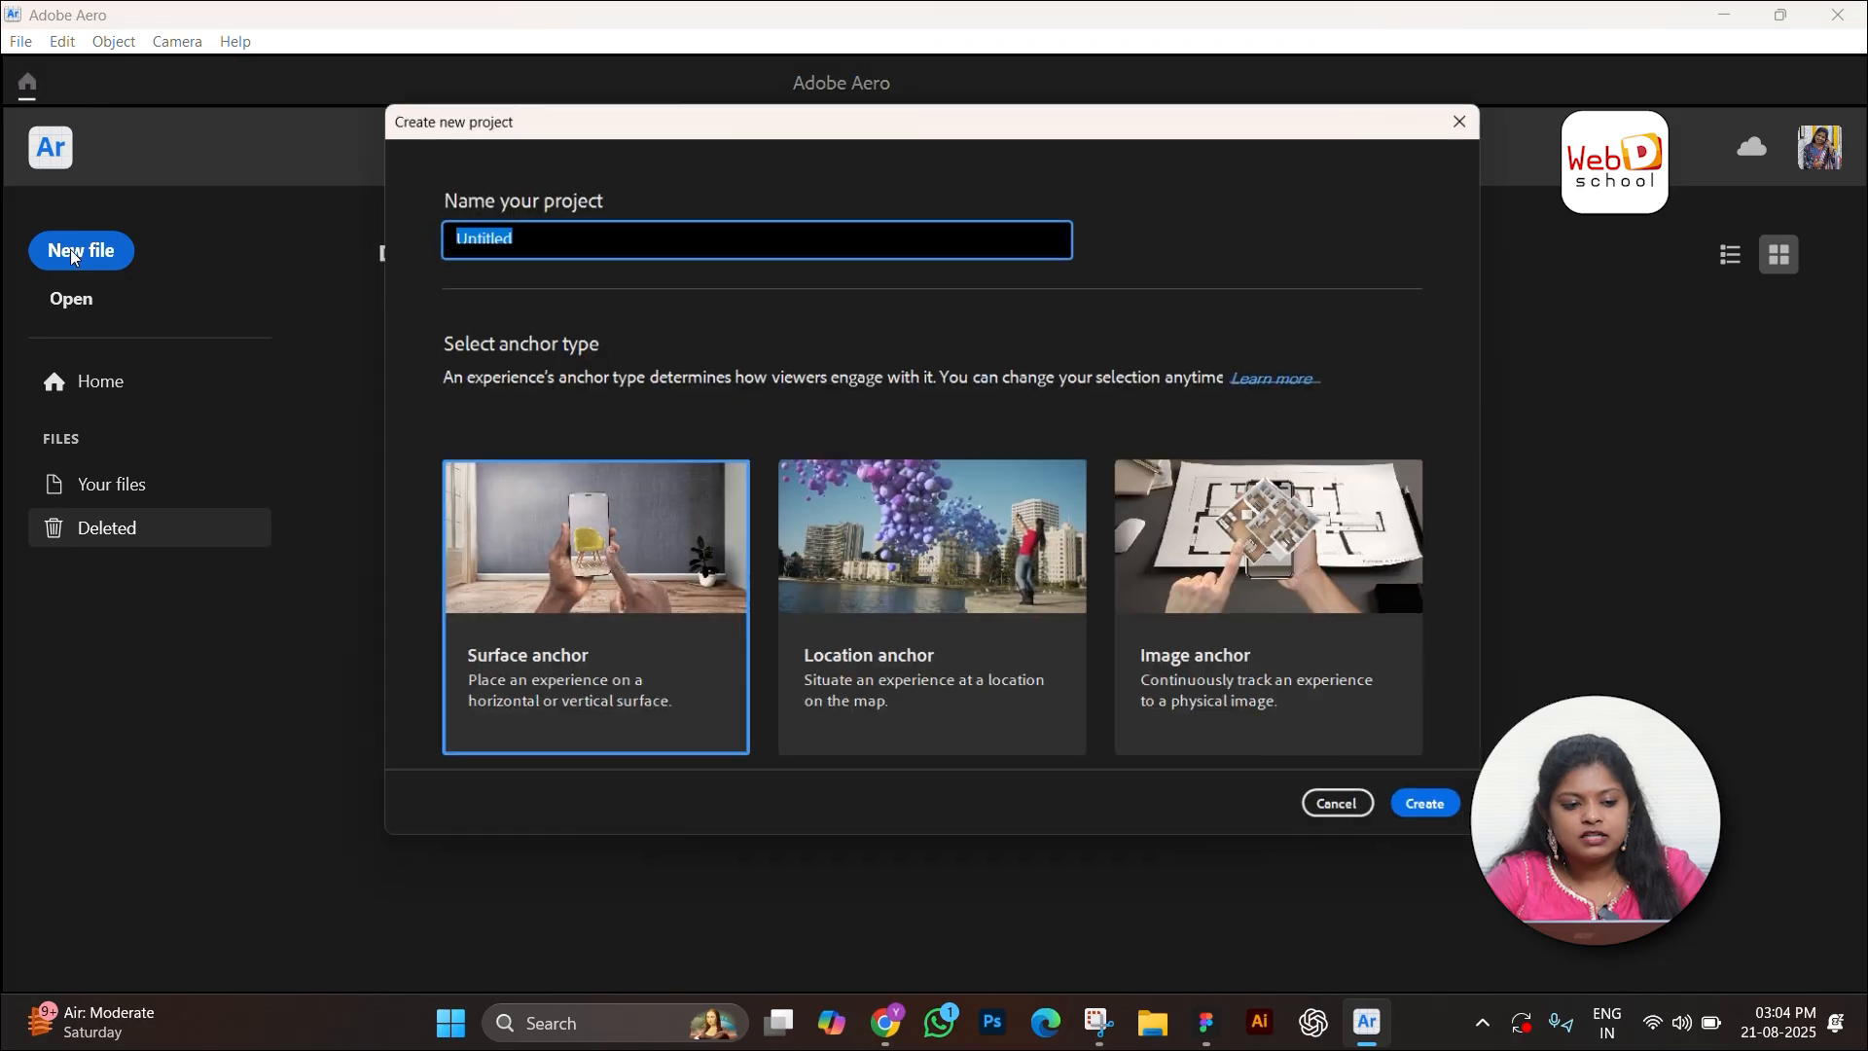
key("BackSpace")
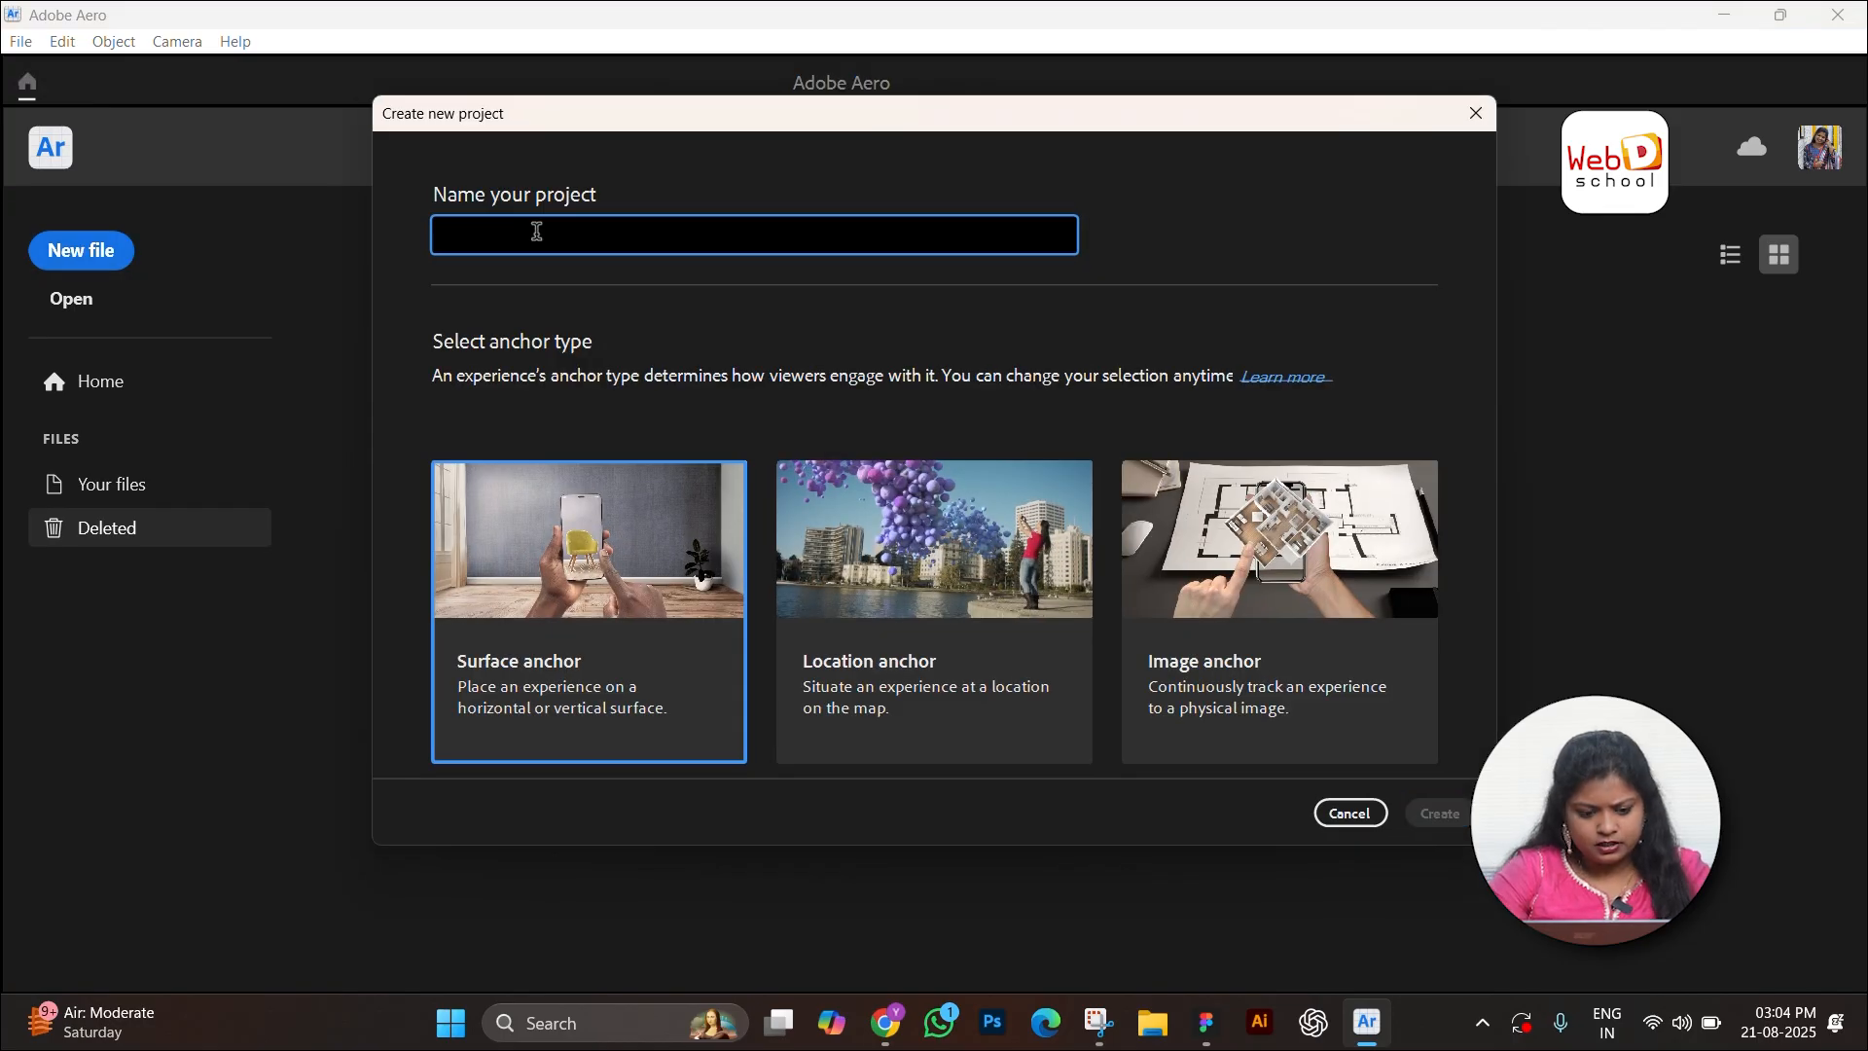
key("Caps_Lock")
type("S")
key("Caps_Lock")
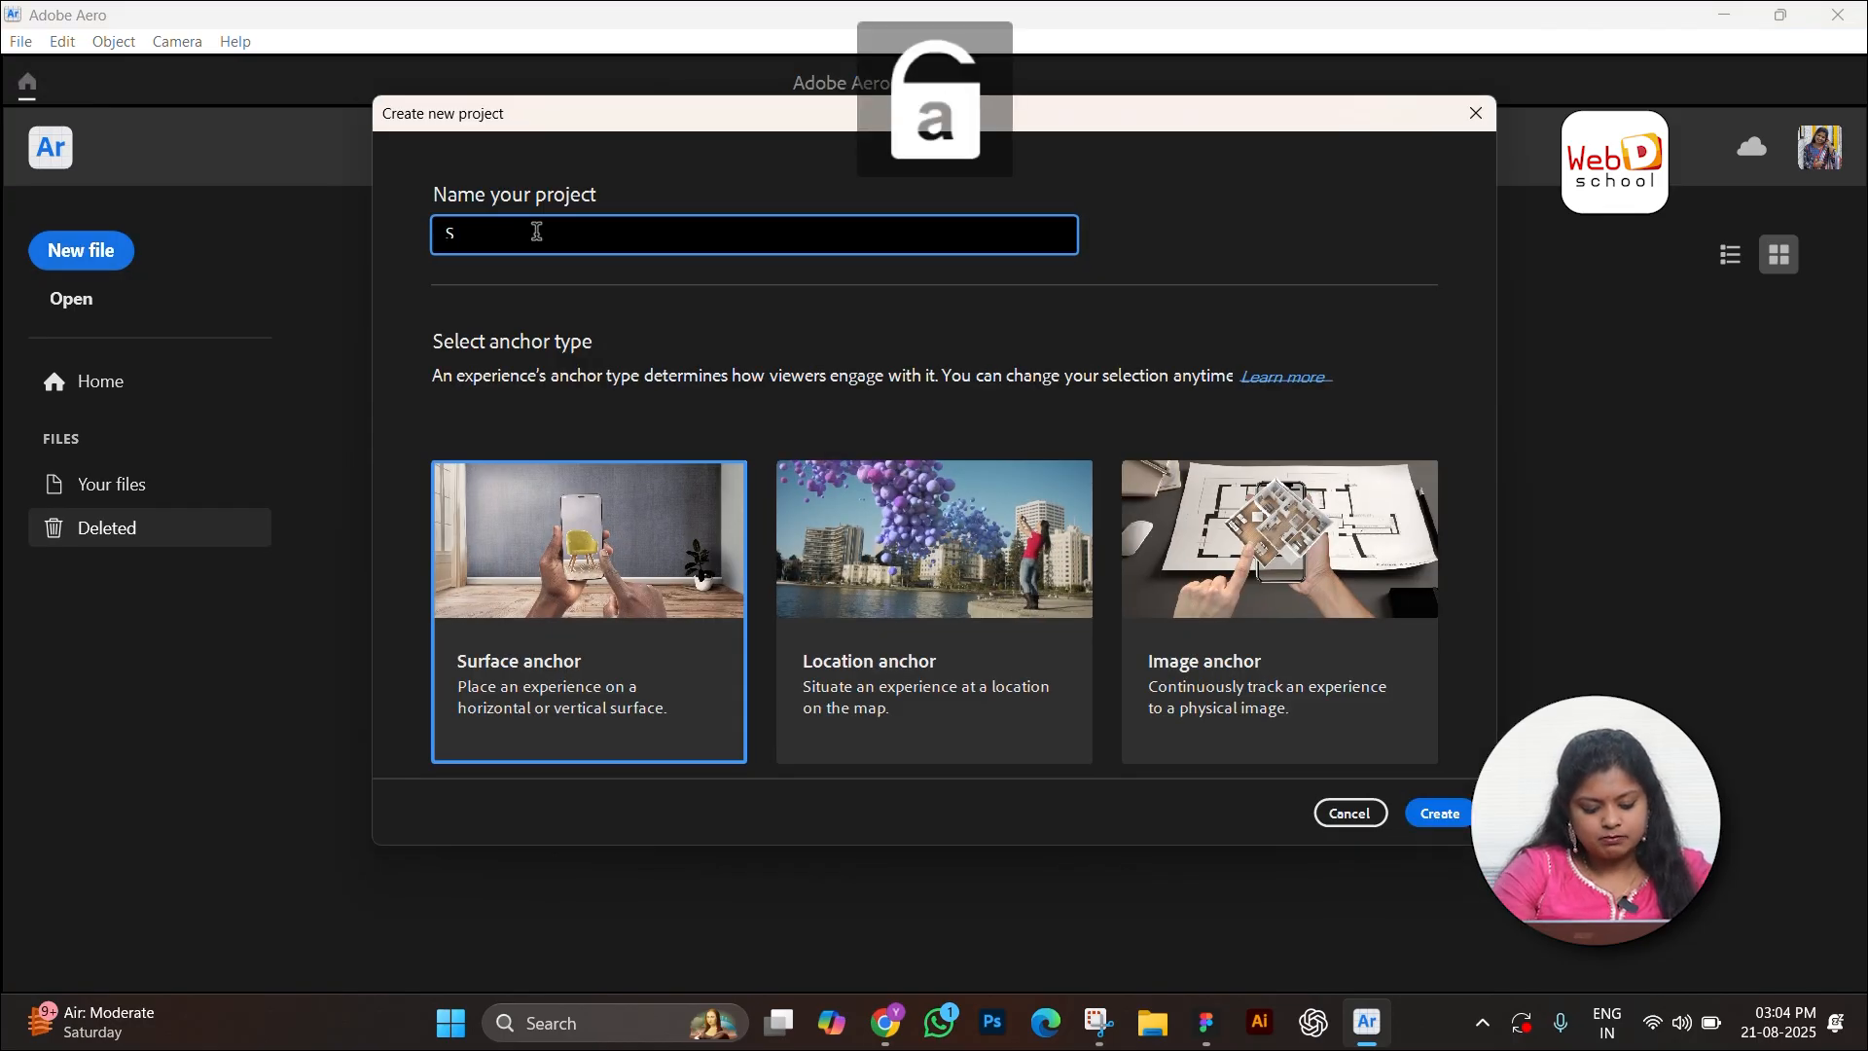
type("ample file")
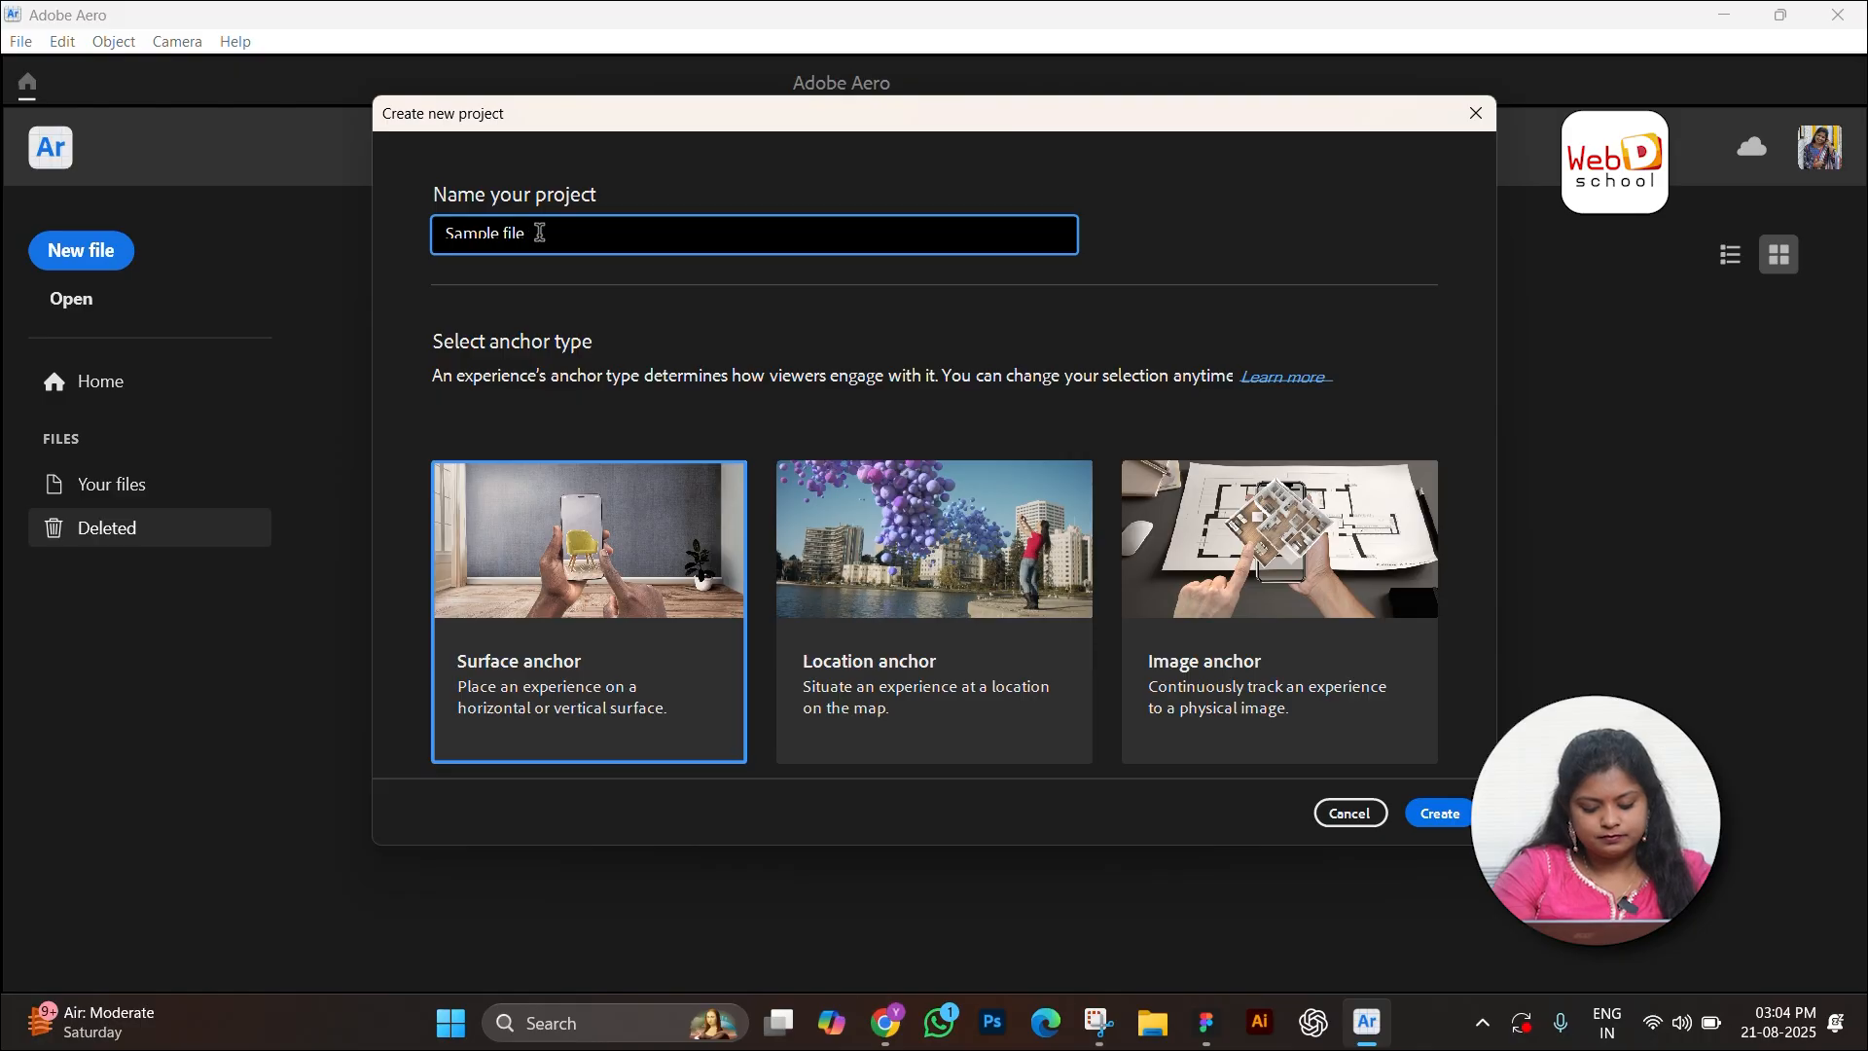
left_click(1450, 819)
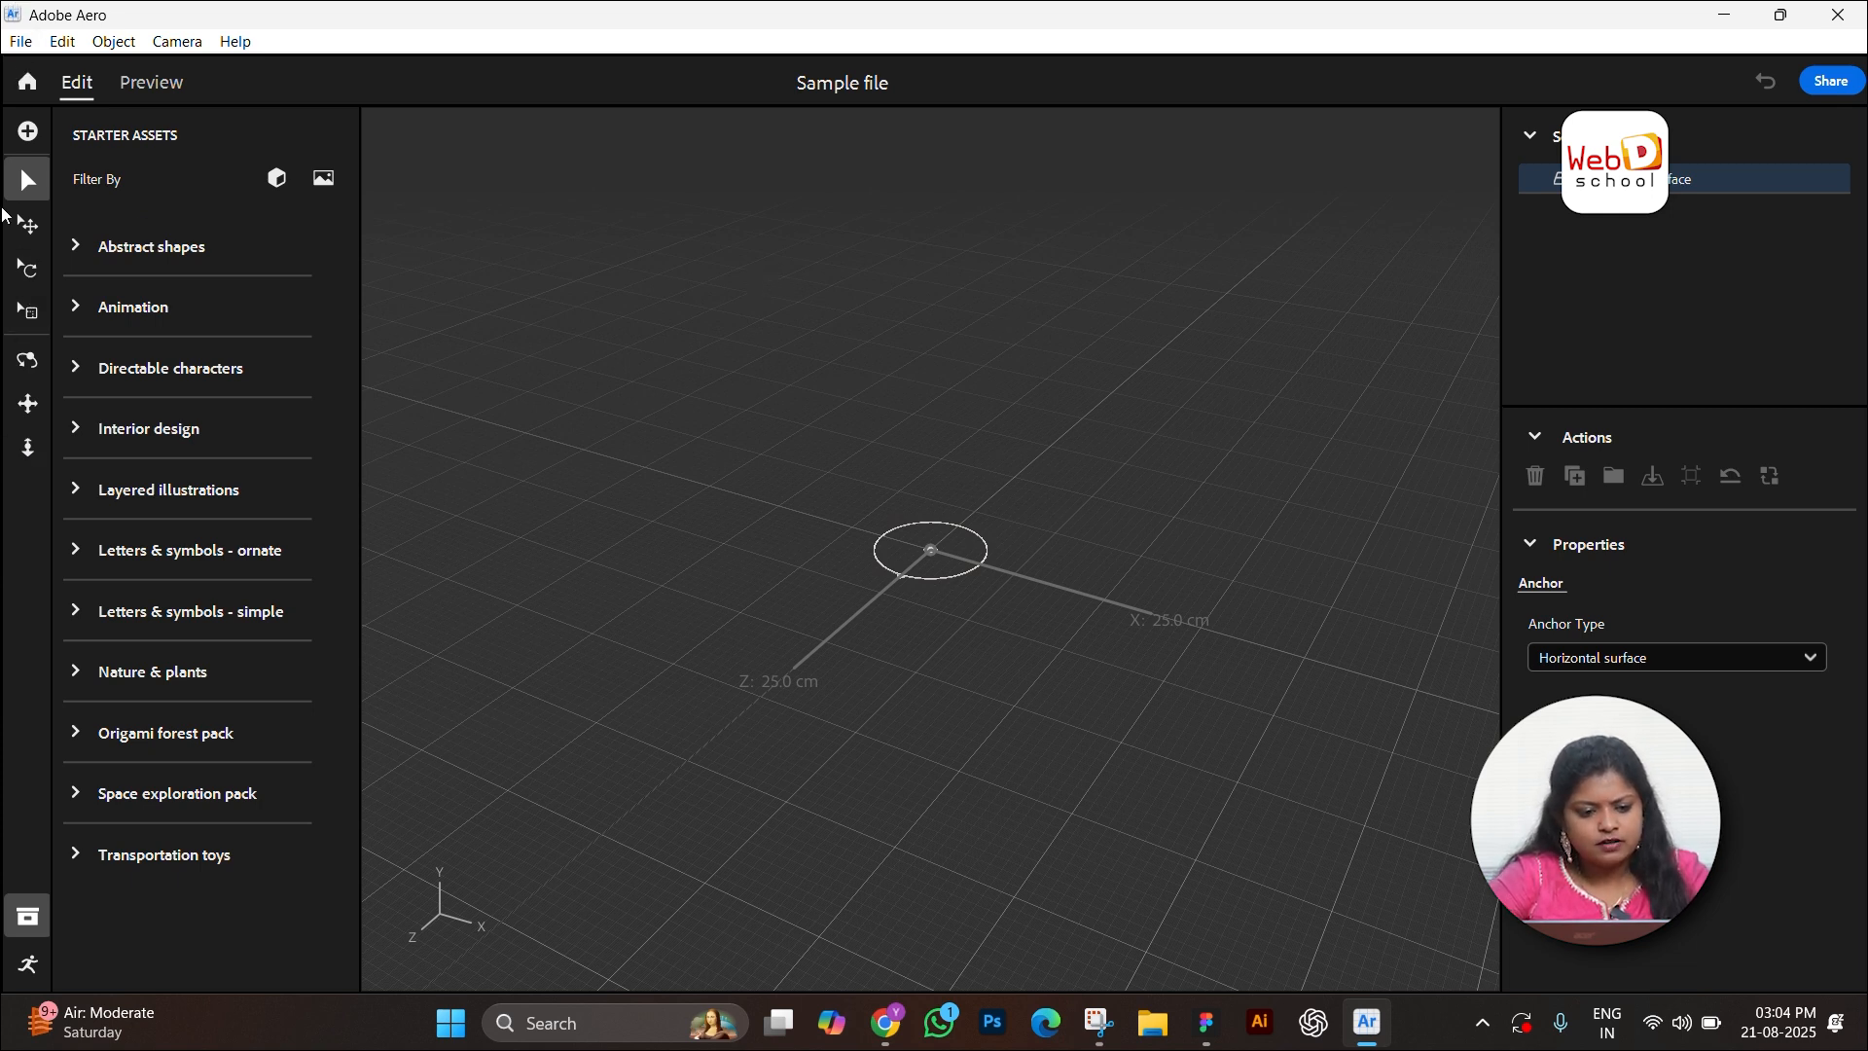
Step: Browse the Abstract shapes, Animation and "Letters & symbols - simple" categories of the starter assets
left_click(87, 251)
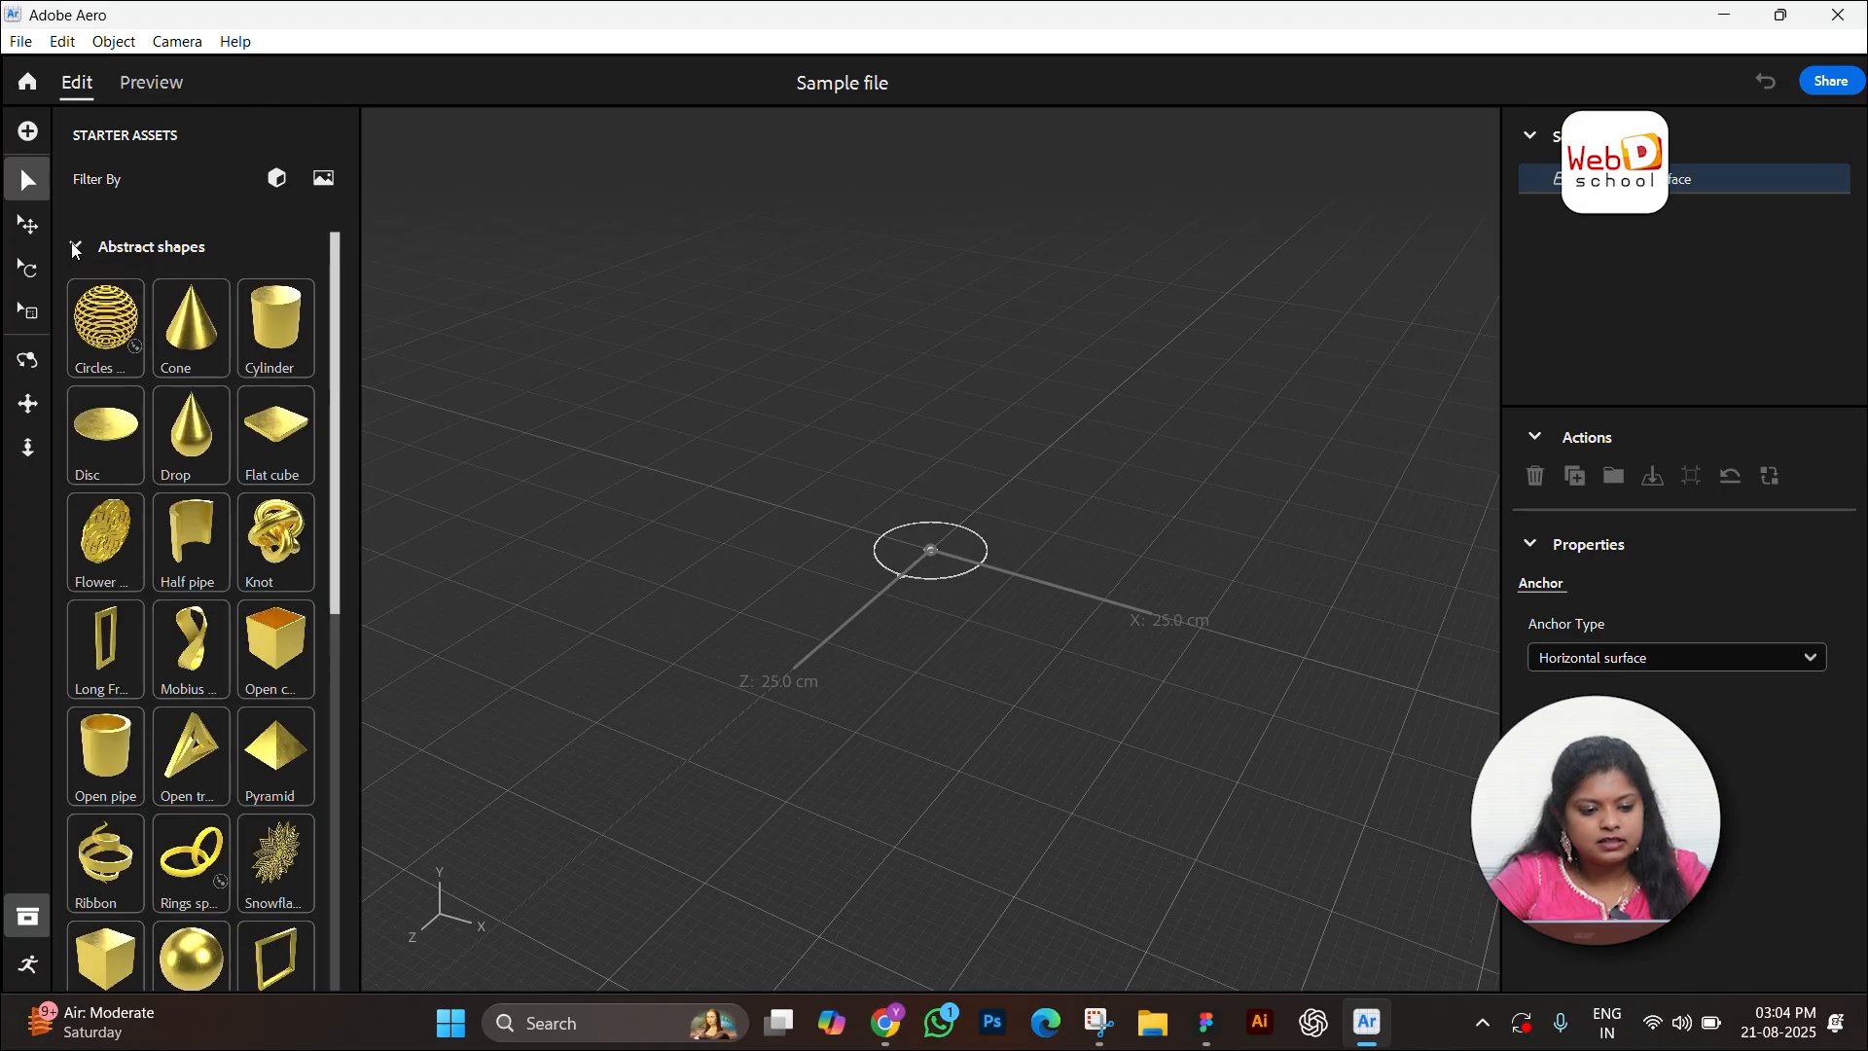
left_click(74, 247)
left_click(84, 310)
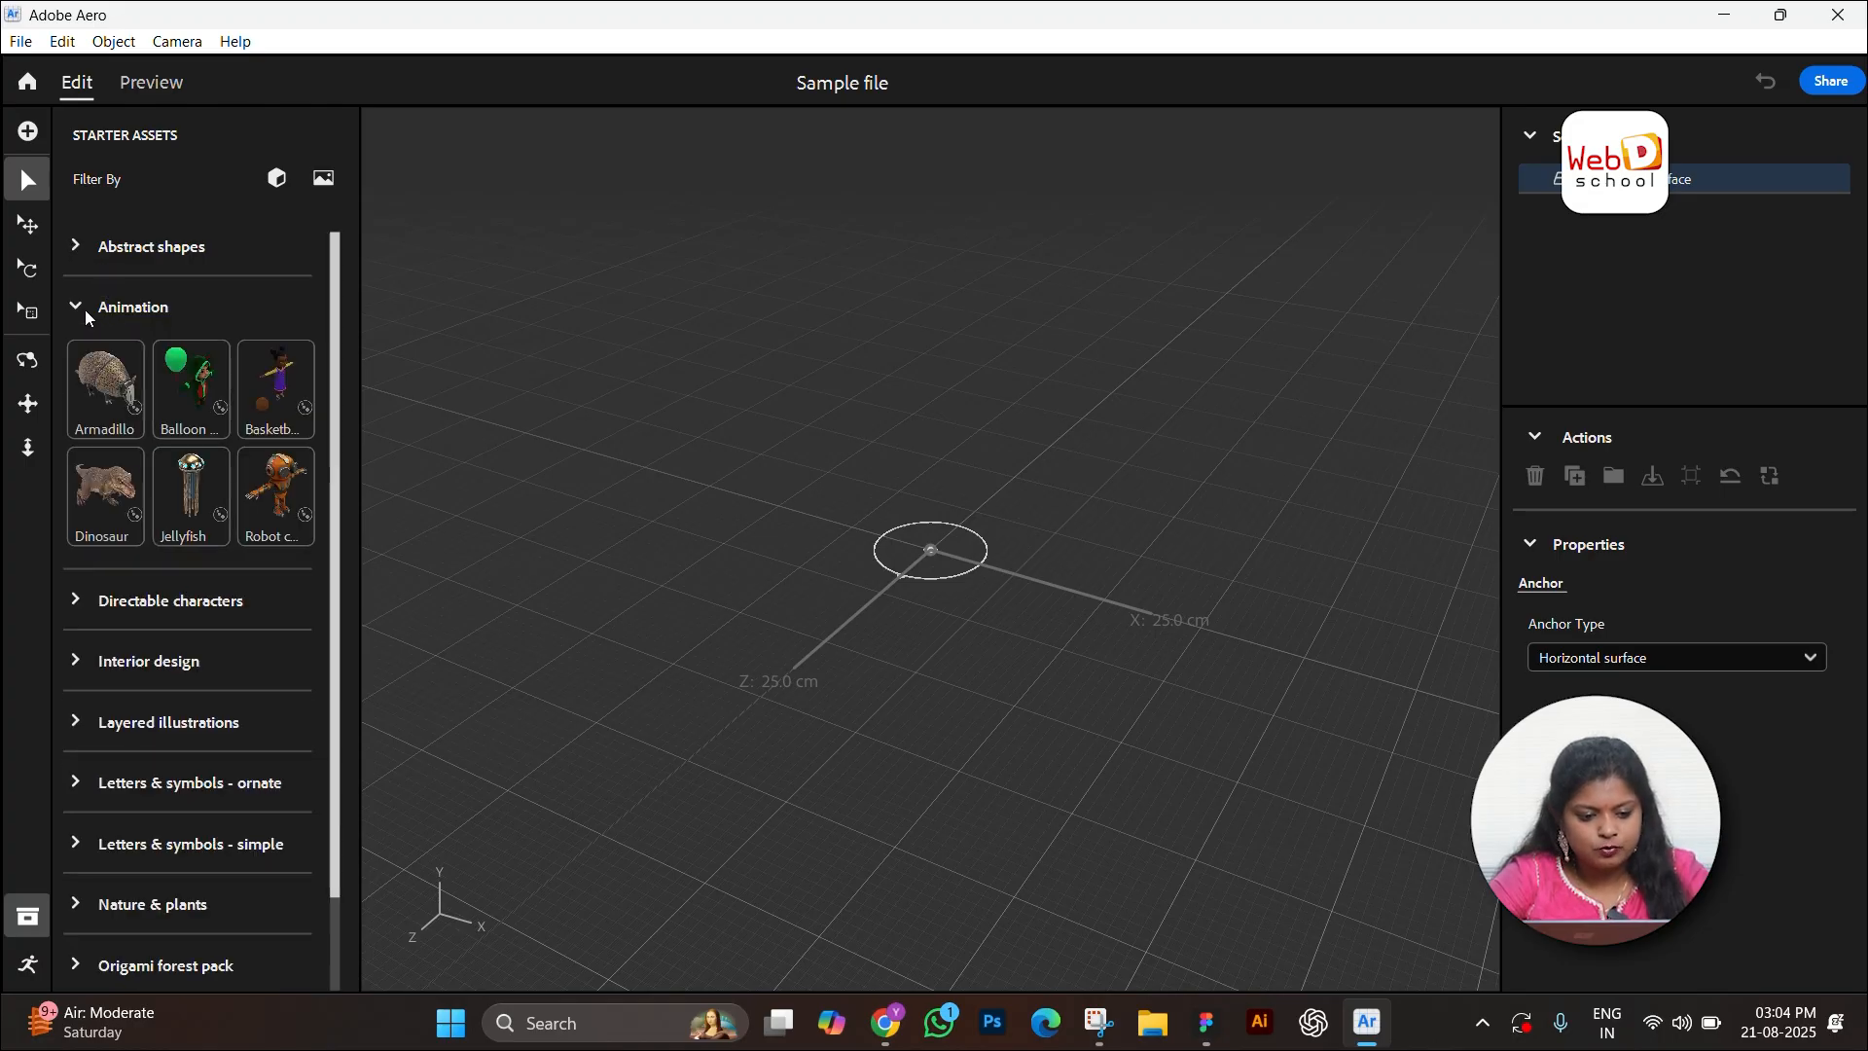
left_click(79, 312)
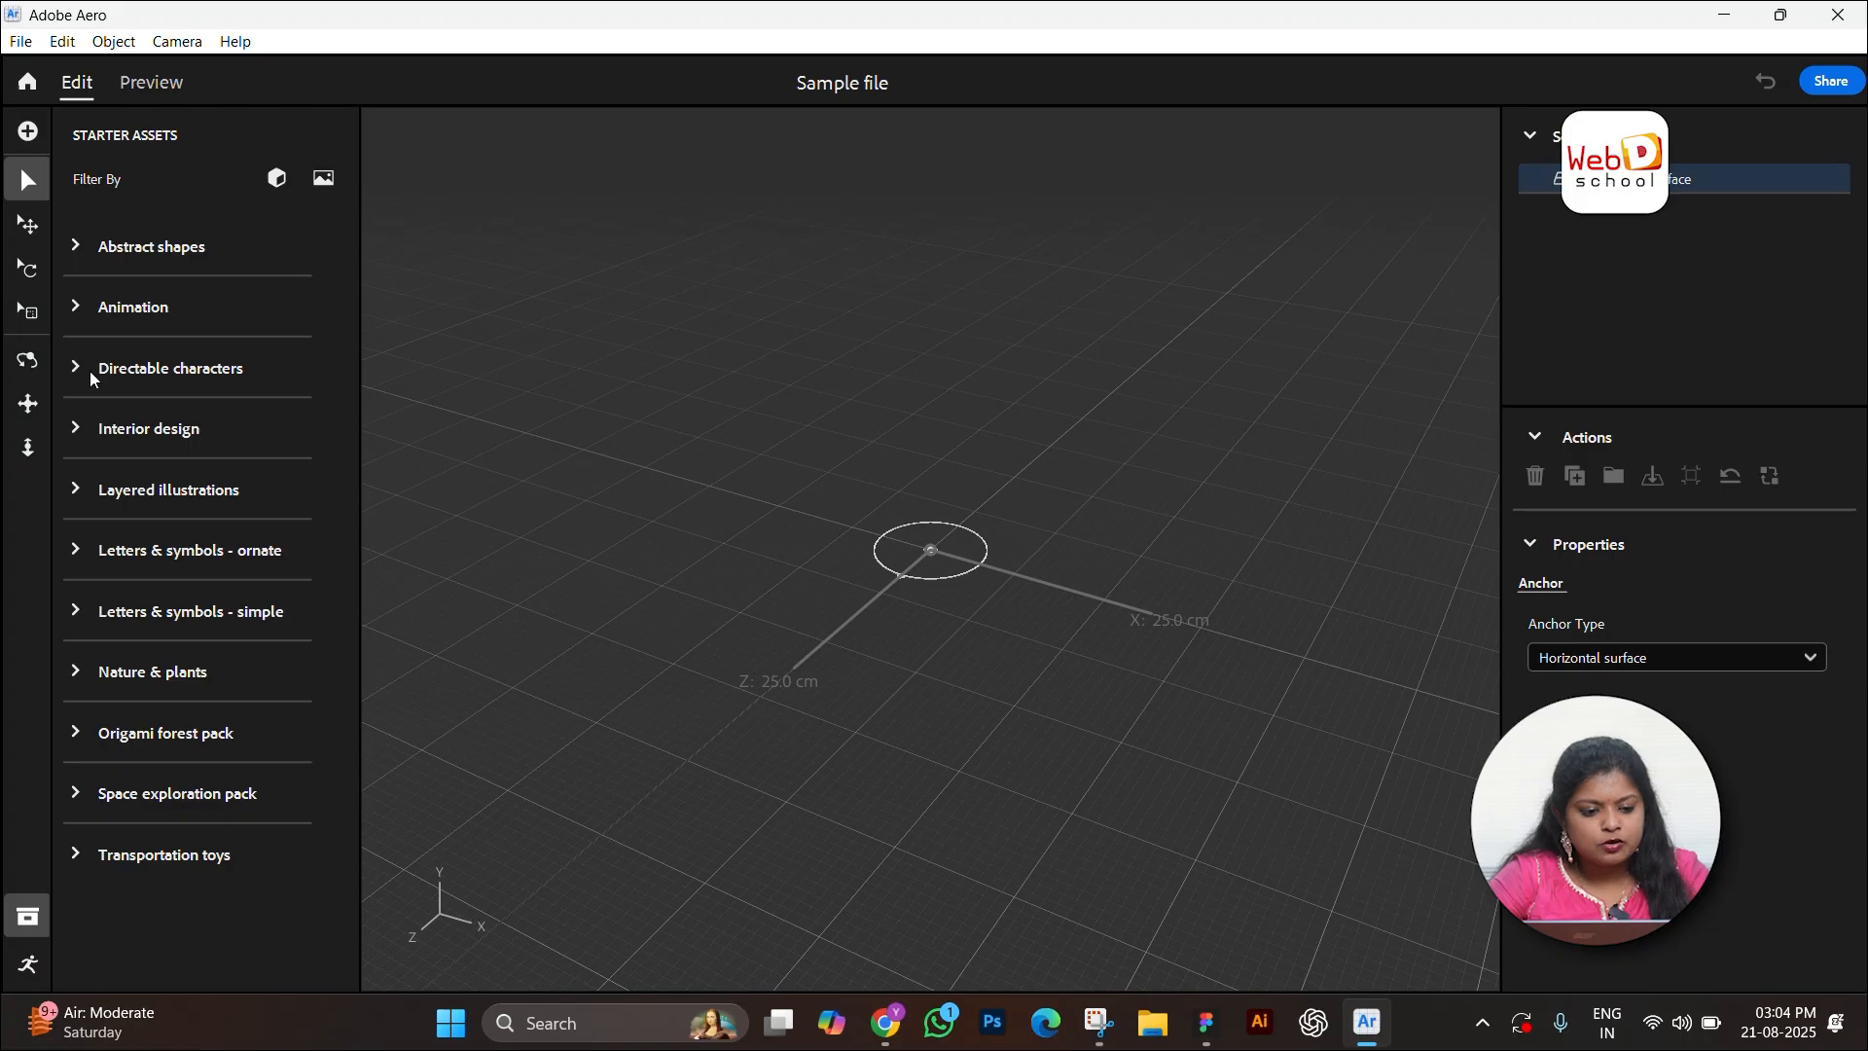
left_click(80, 606)
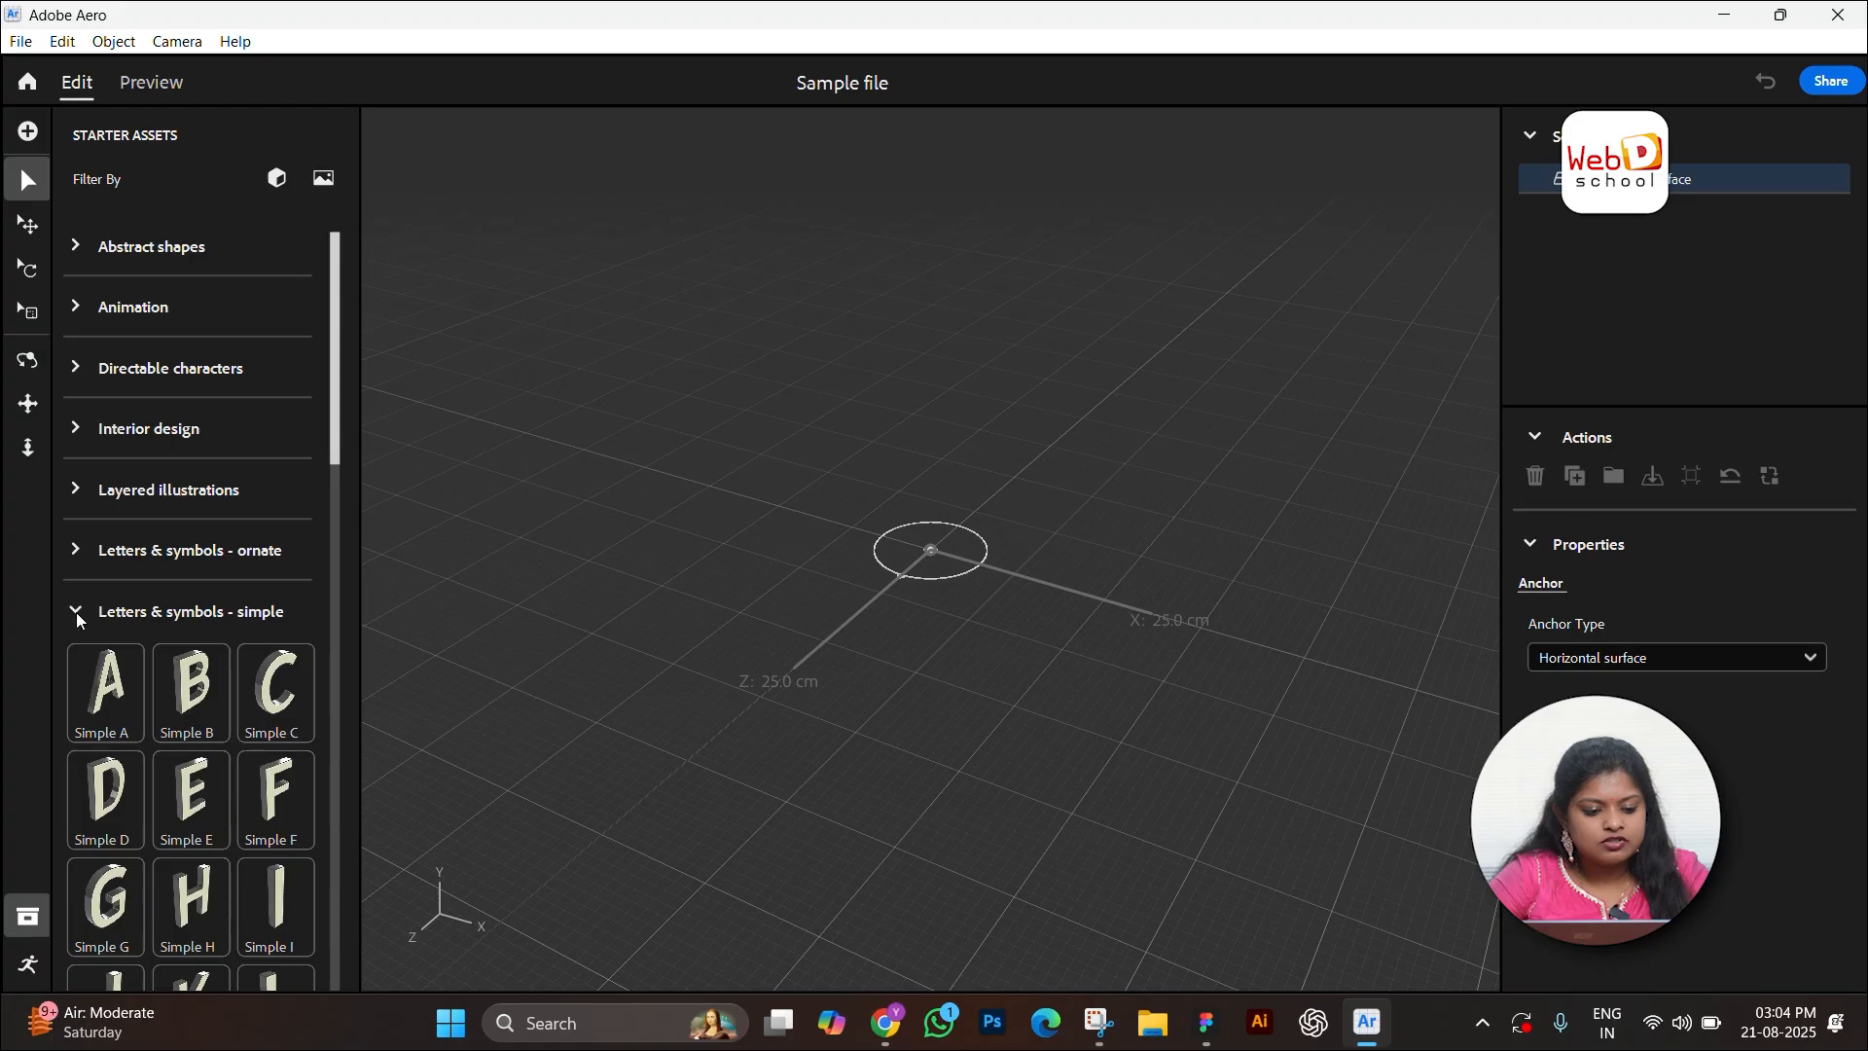
left_click(78, 617)
Step: View the image assets under Layered illustrations, and filter the starter assets to 3D models
left_click(326, 185)
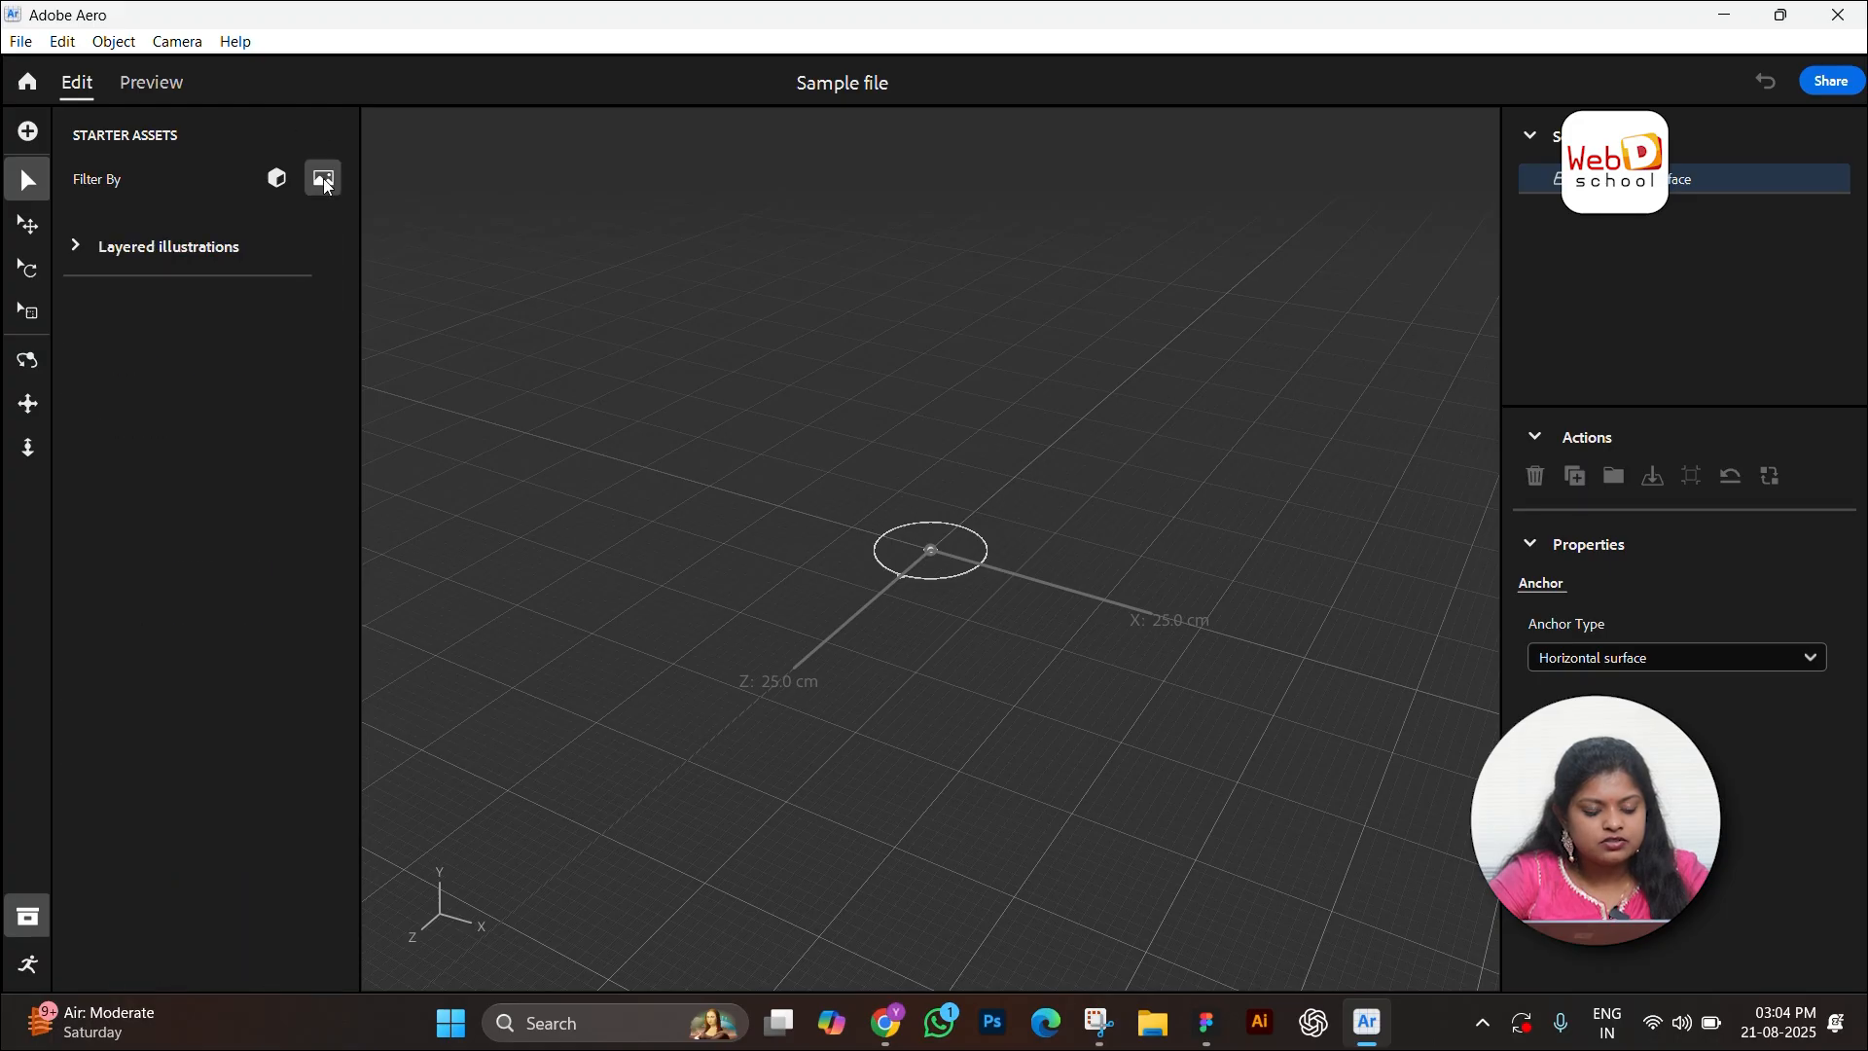
left_click(76, 247)
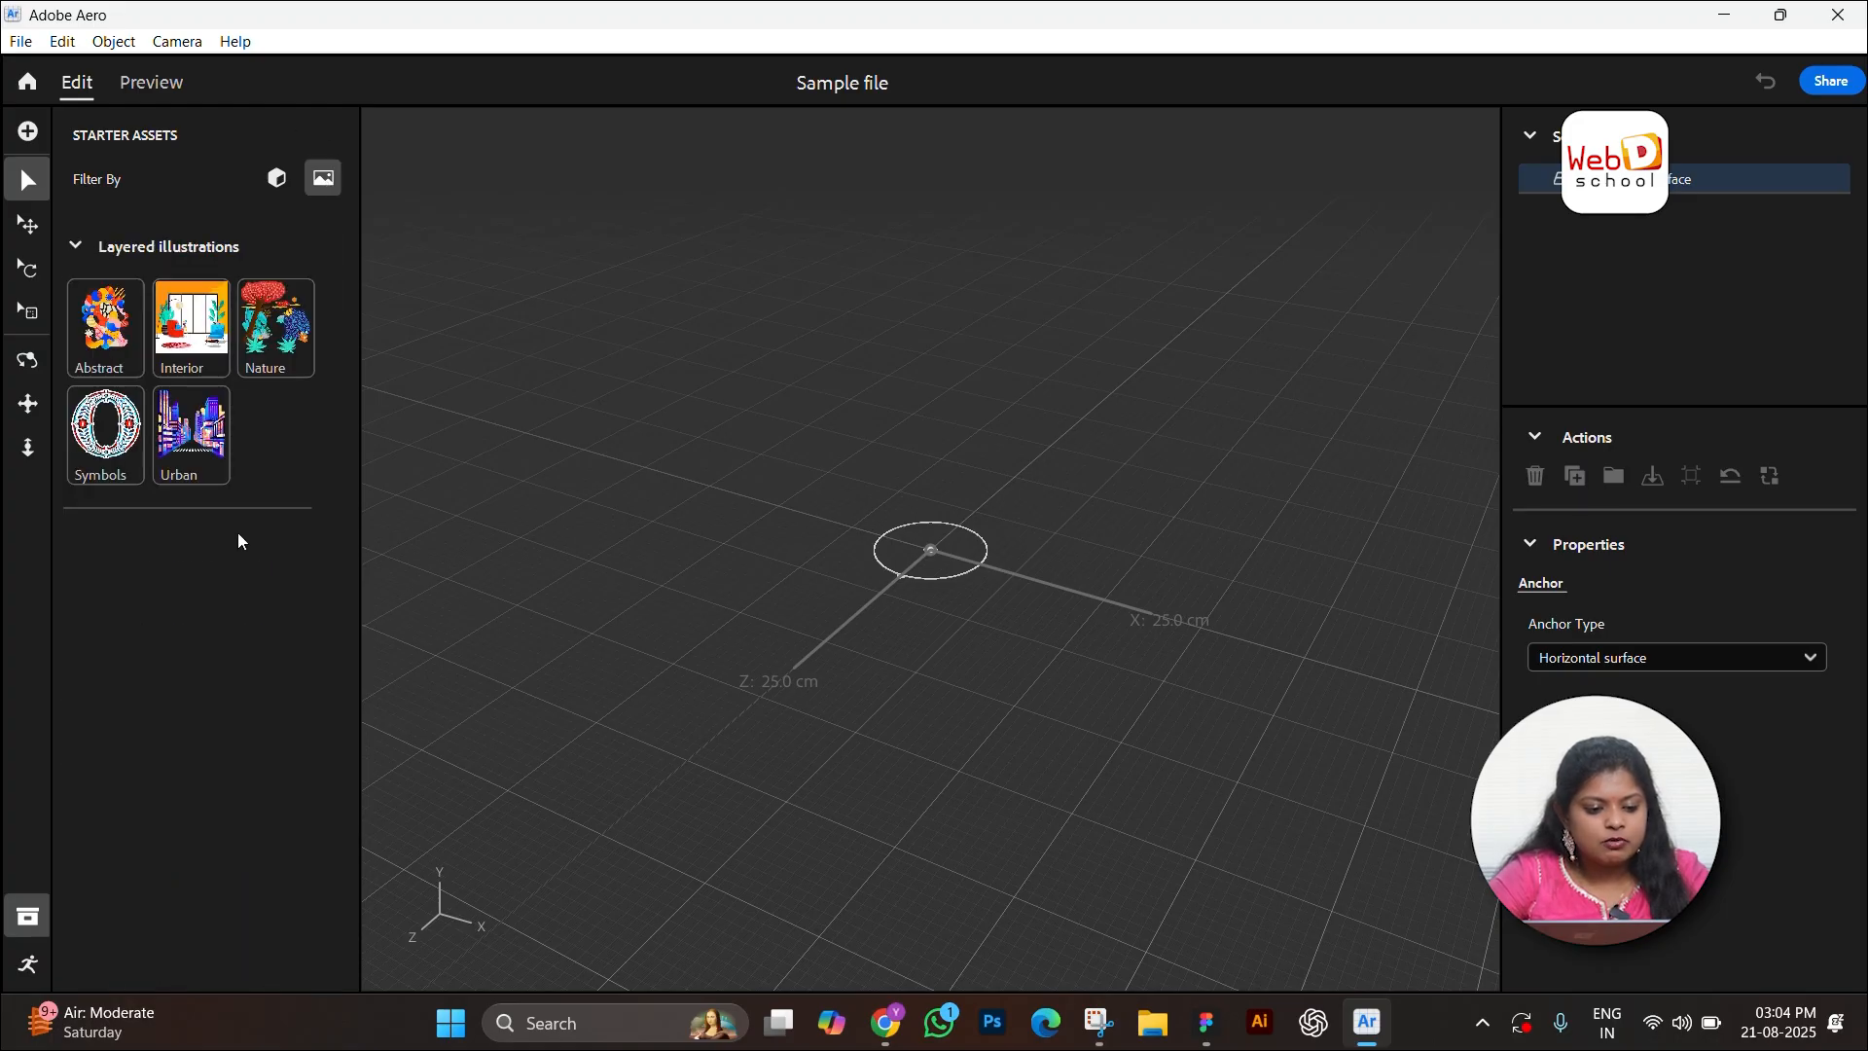
left_click(276, 178)
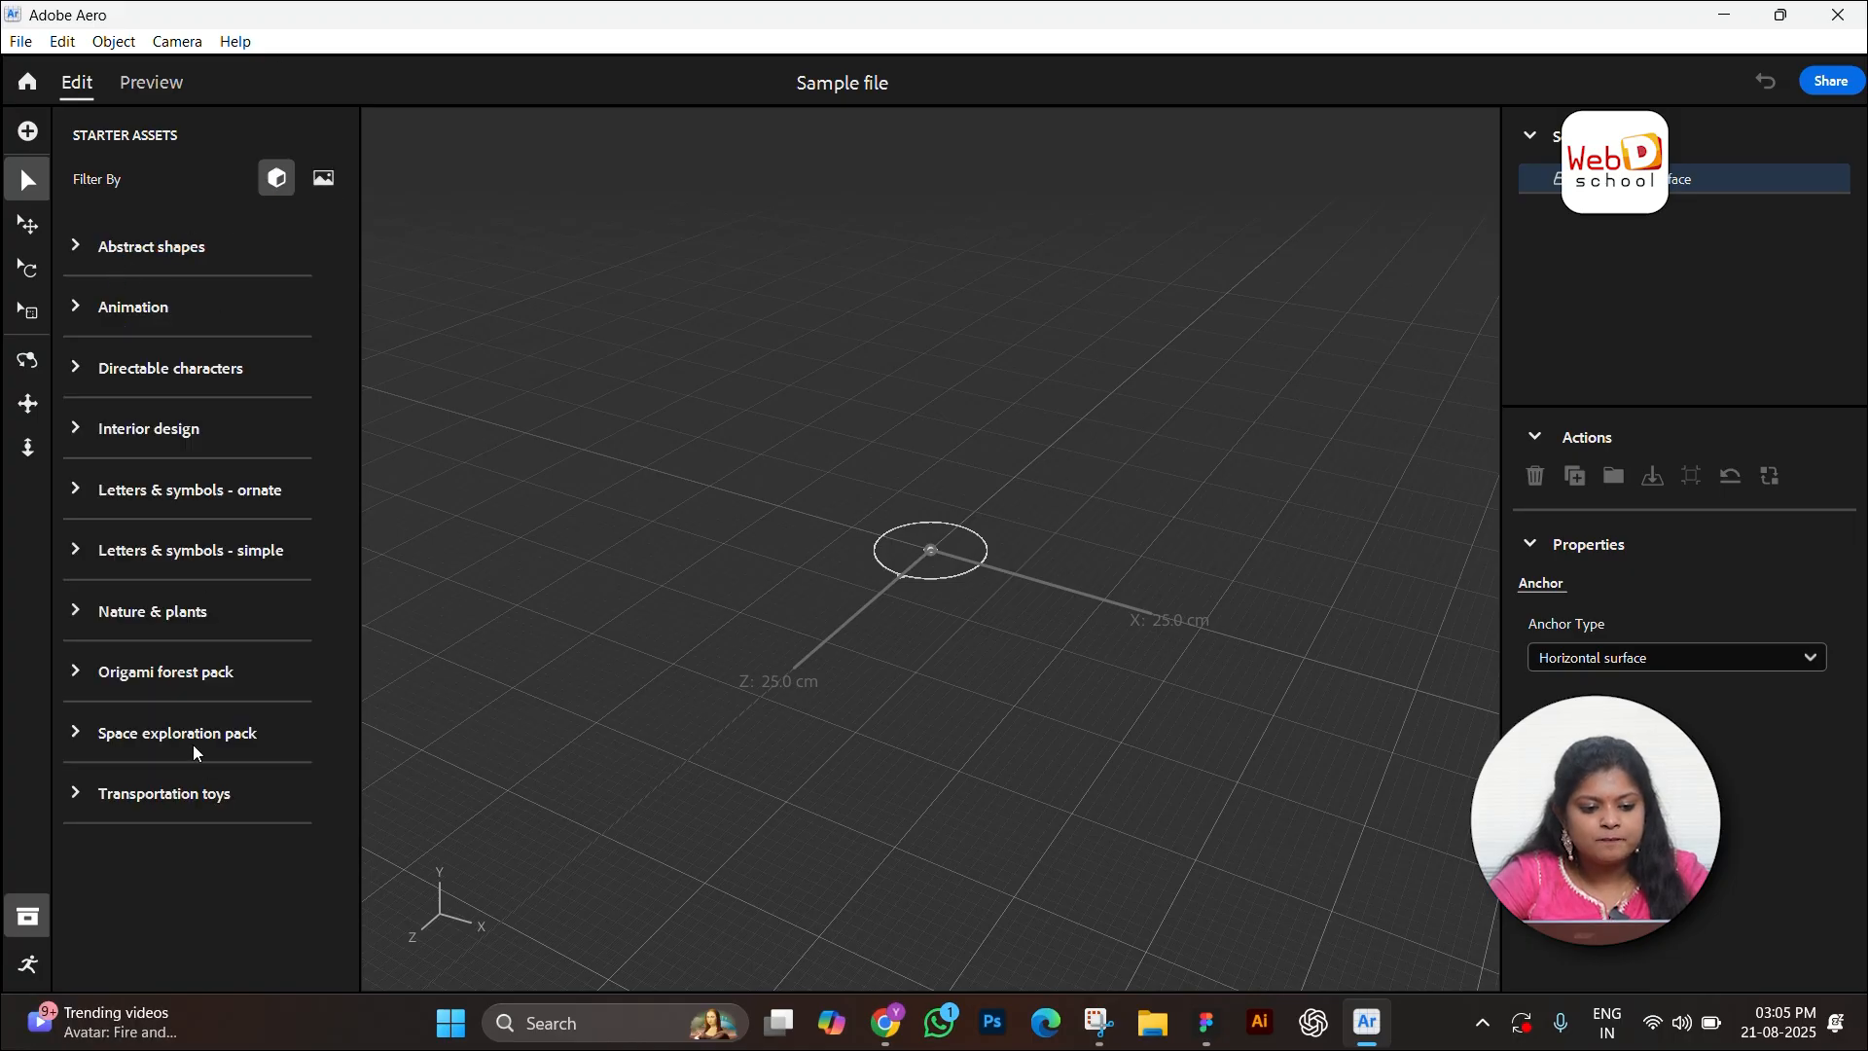
Step: Import the file "image 1" from the Downloads folder into the scene
left_click(27, 131)
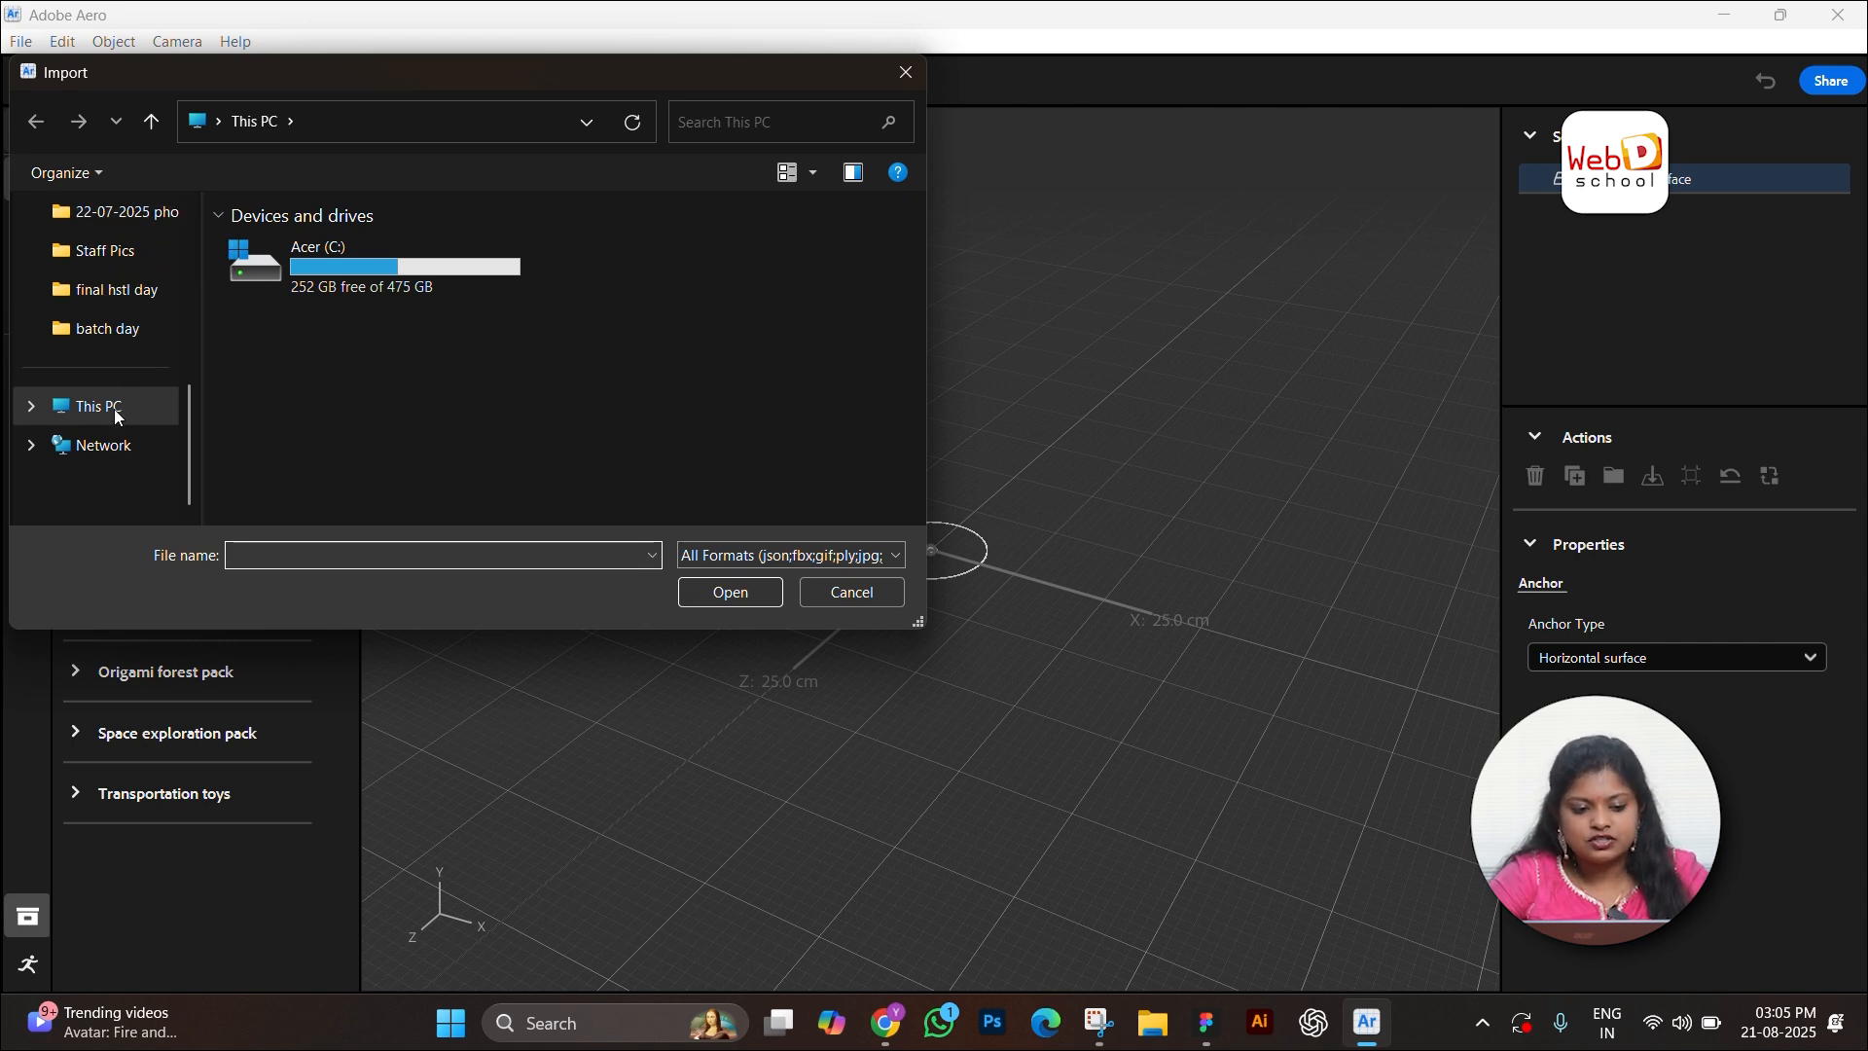
scroll(114, 409, "up", 3)
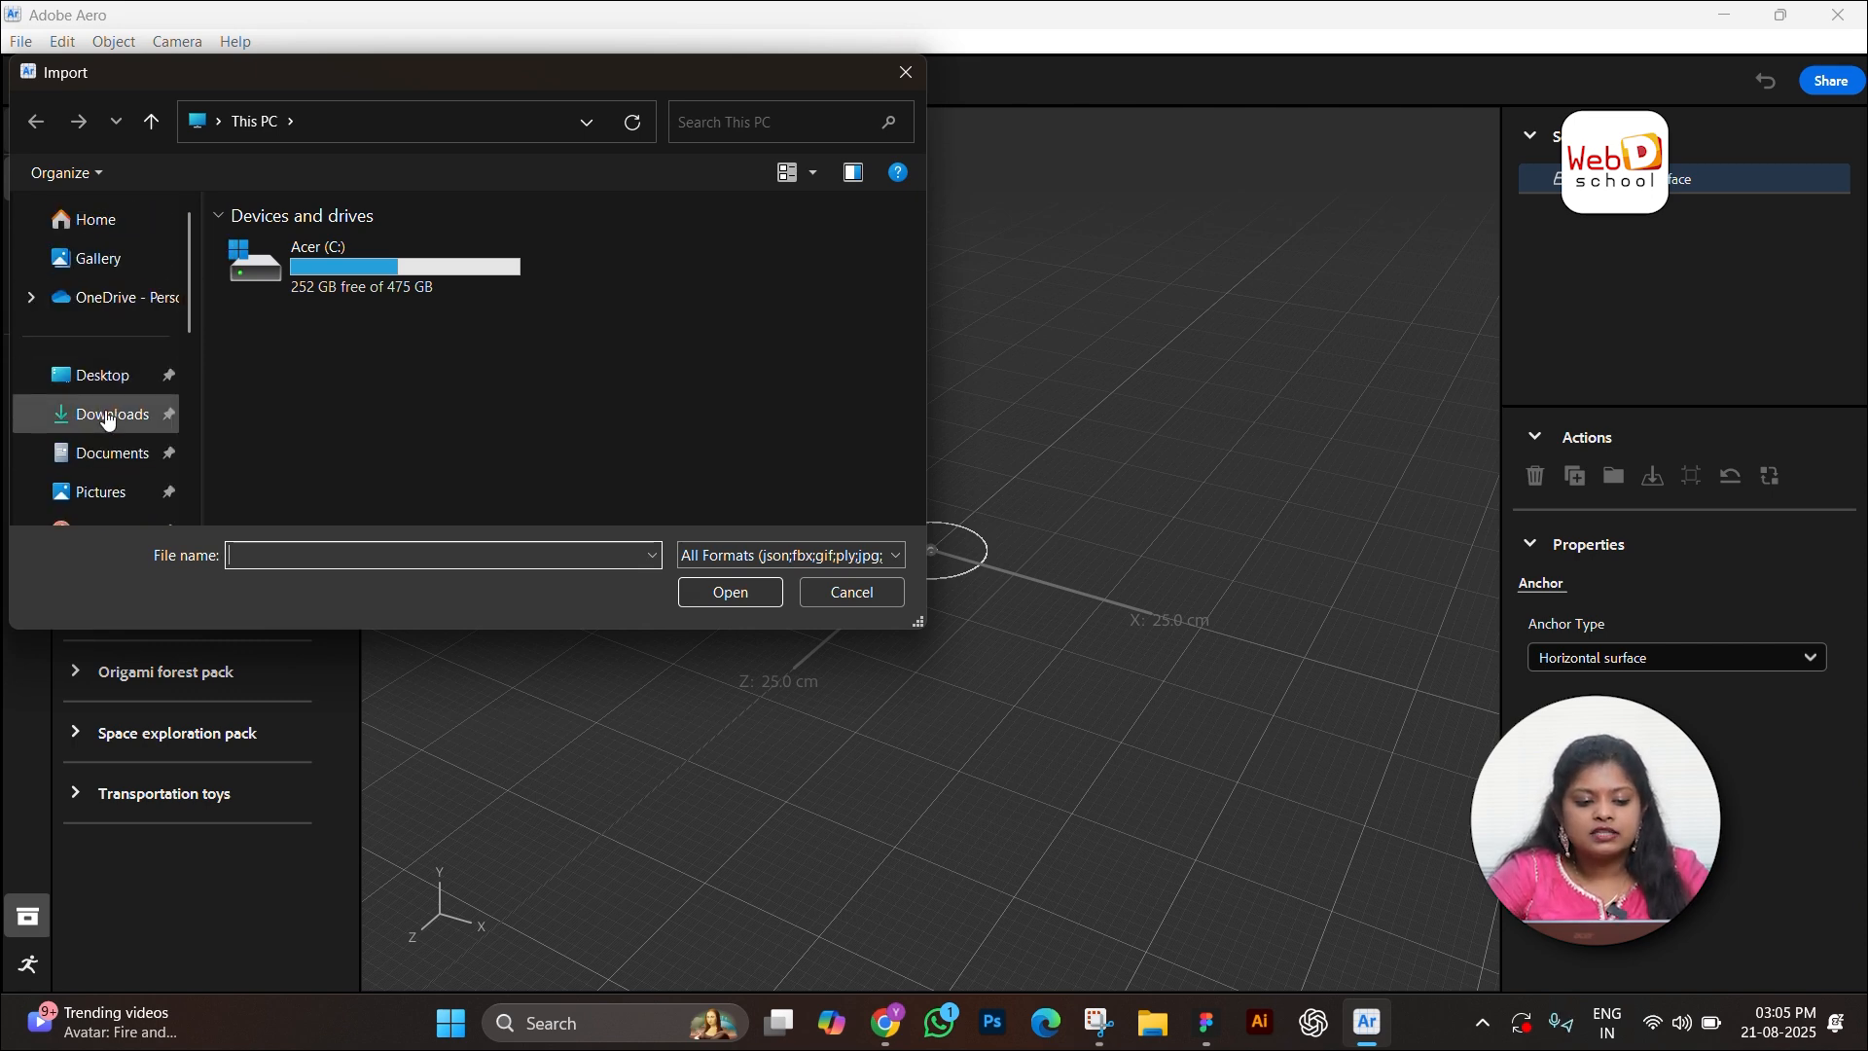
left_click(108, 417)
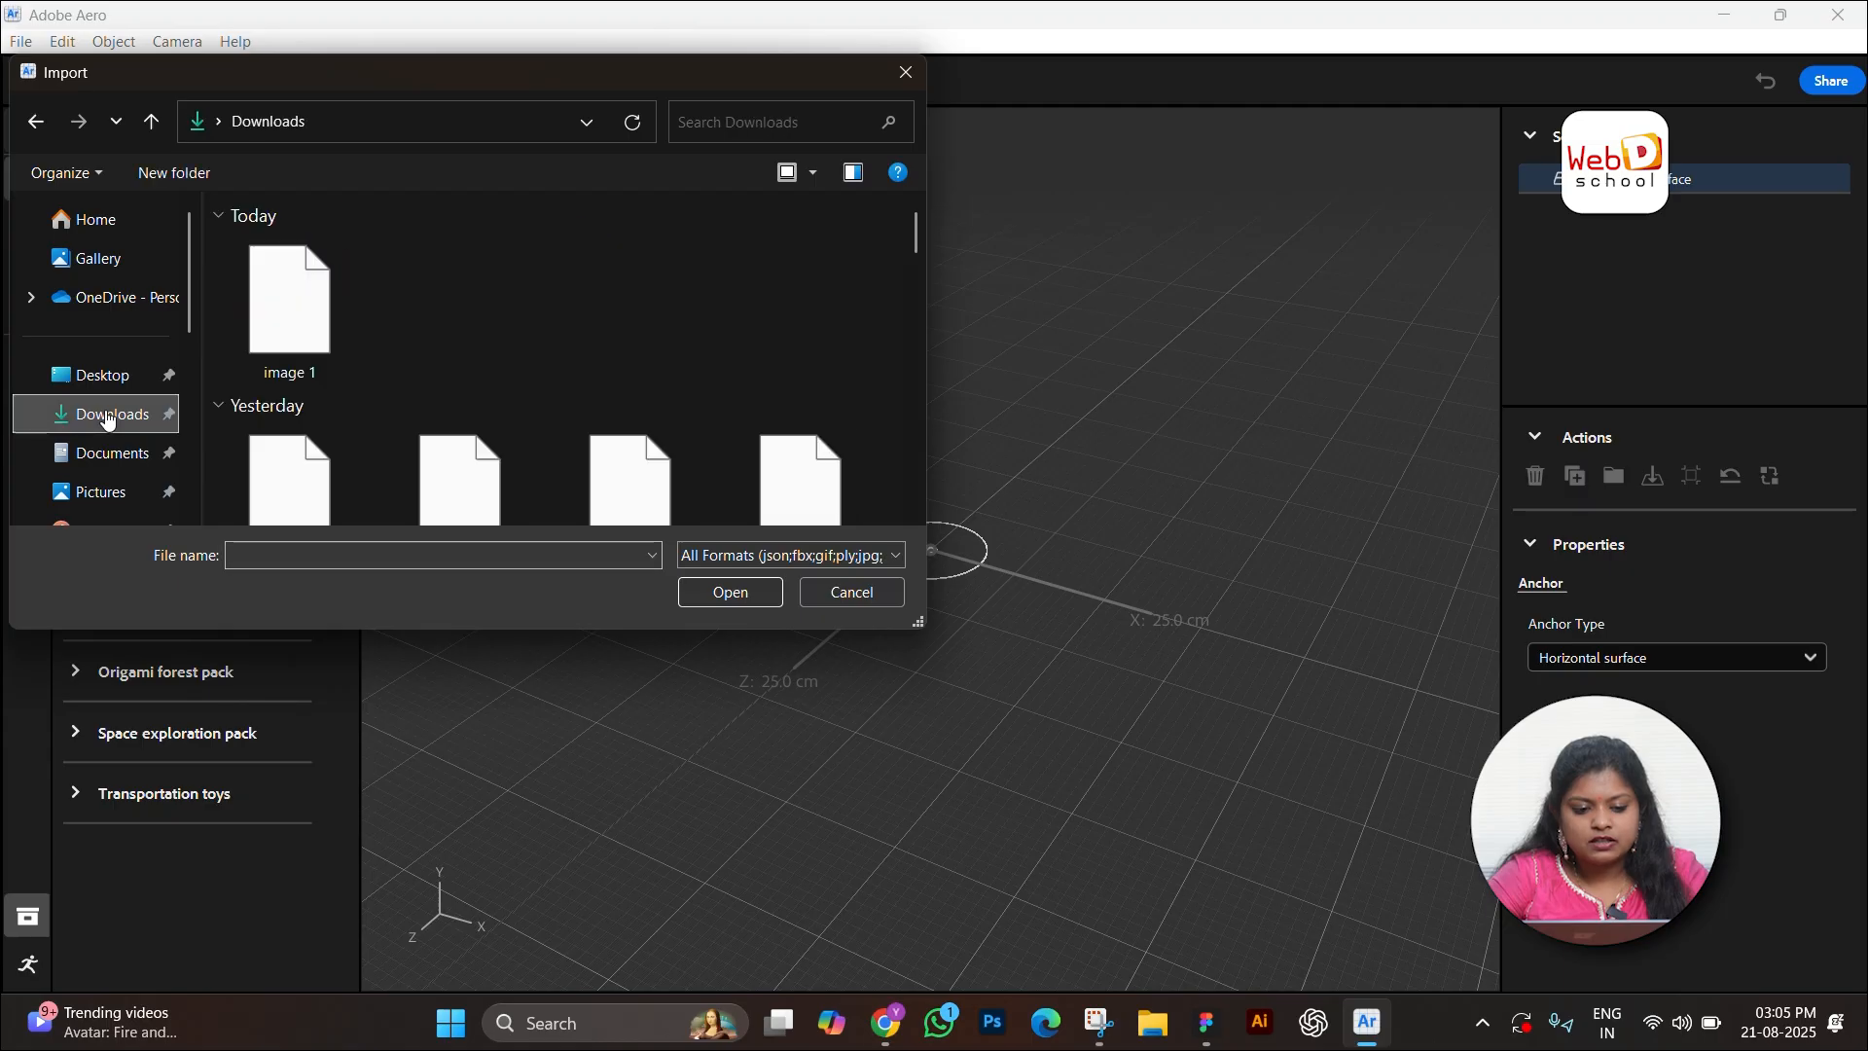
double_click(287, 310)
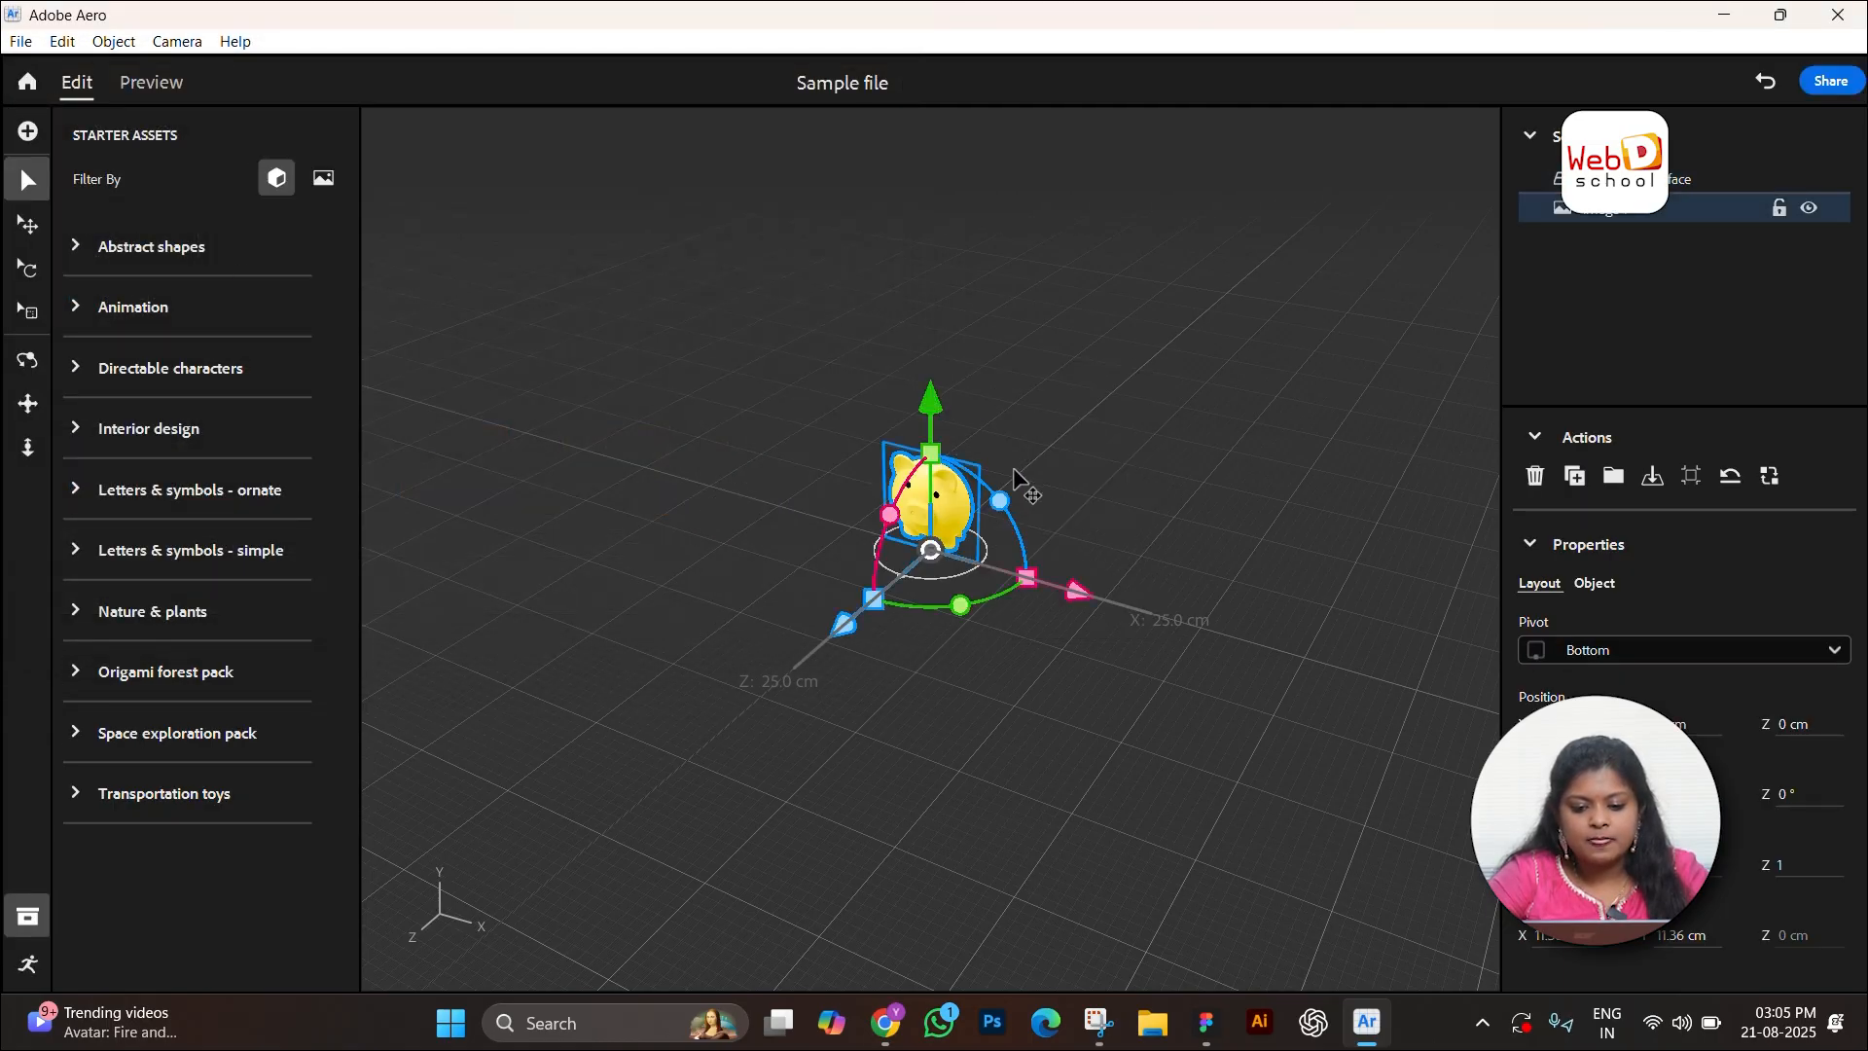
Step: Try repositioning the imported image around the surface anchor, and delete it from the scene
left_click_drag(945, 496, 929, 547)
left_click_drag(849, 709, 961, 536)
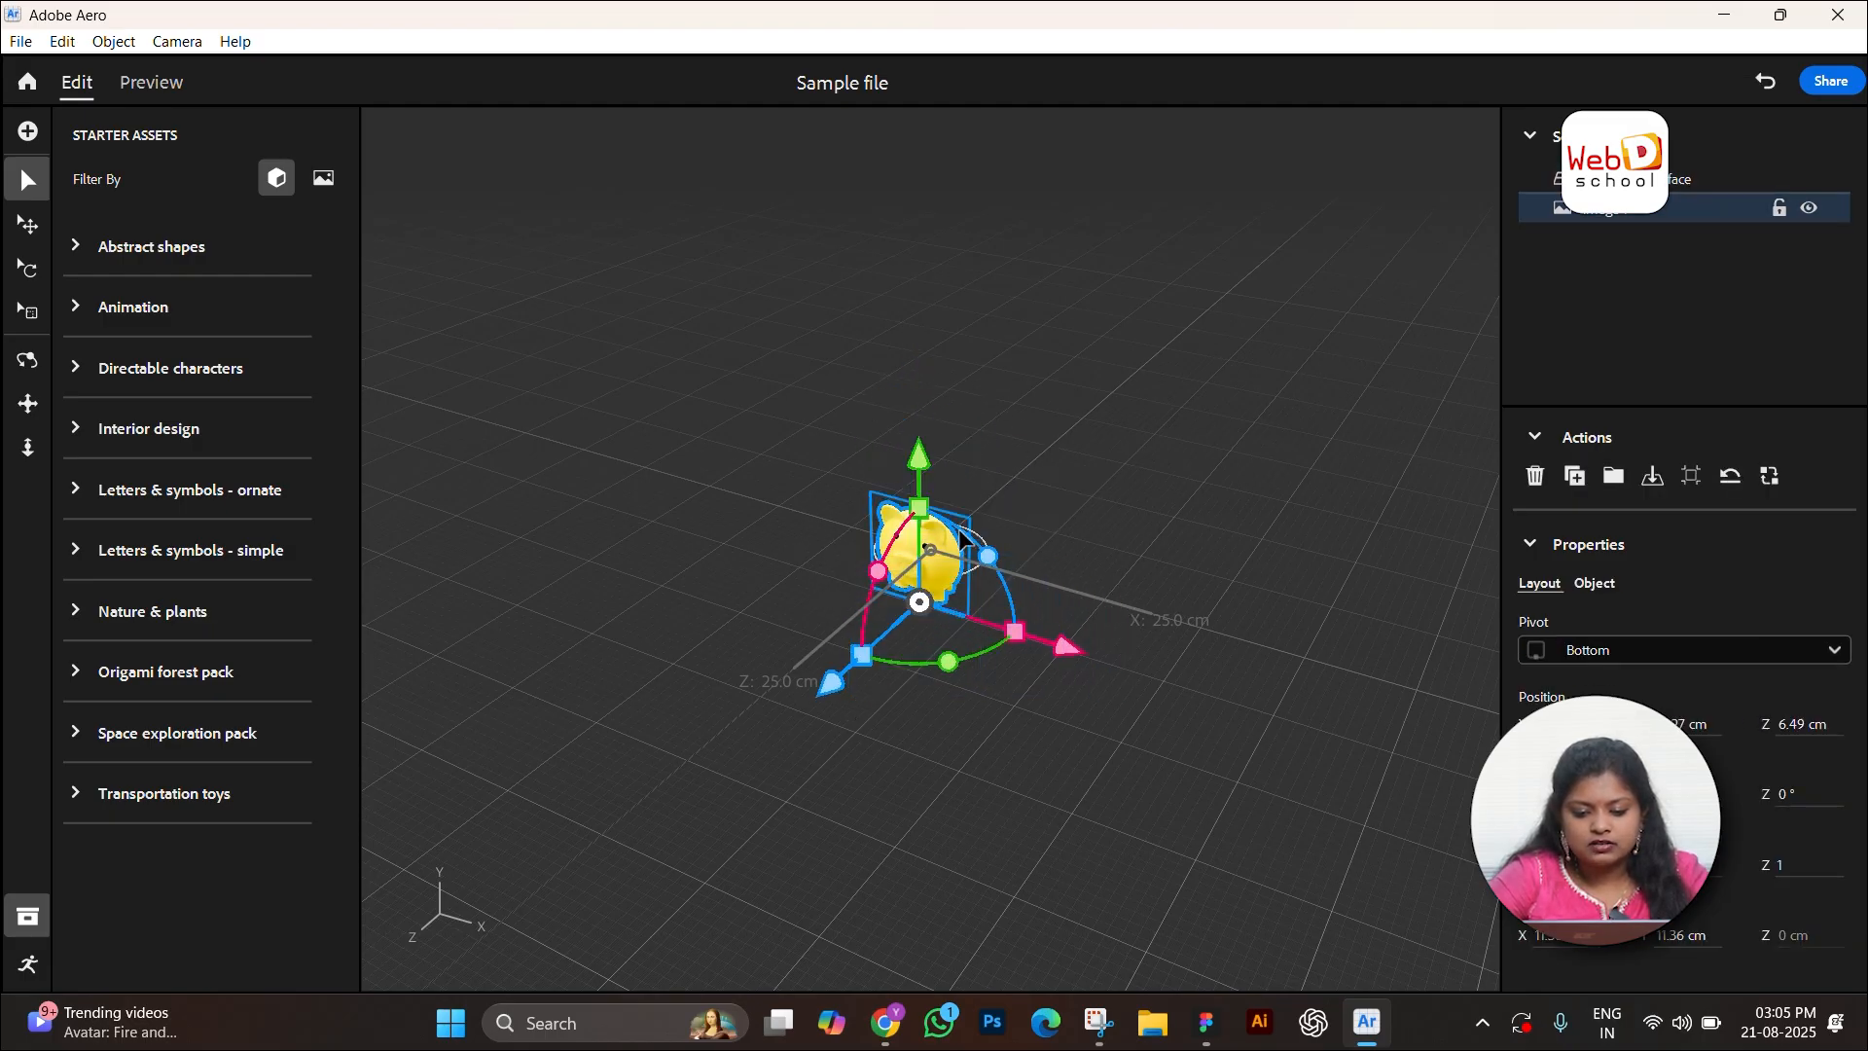
left_click_drag(951, 662, 1097, 465)
key("Delete")
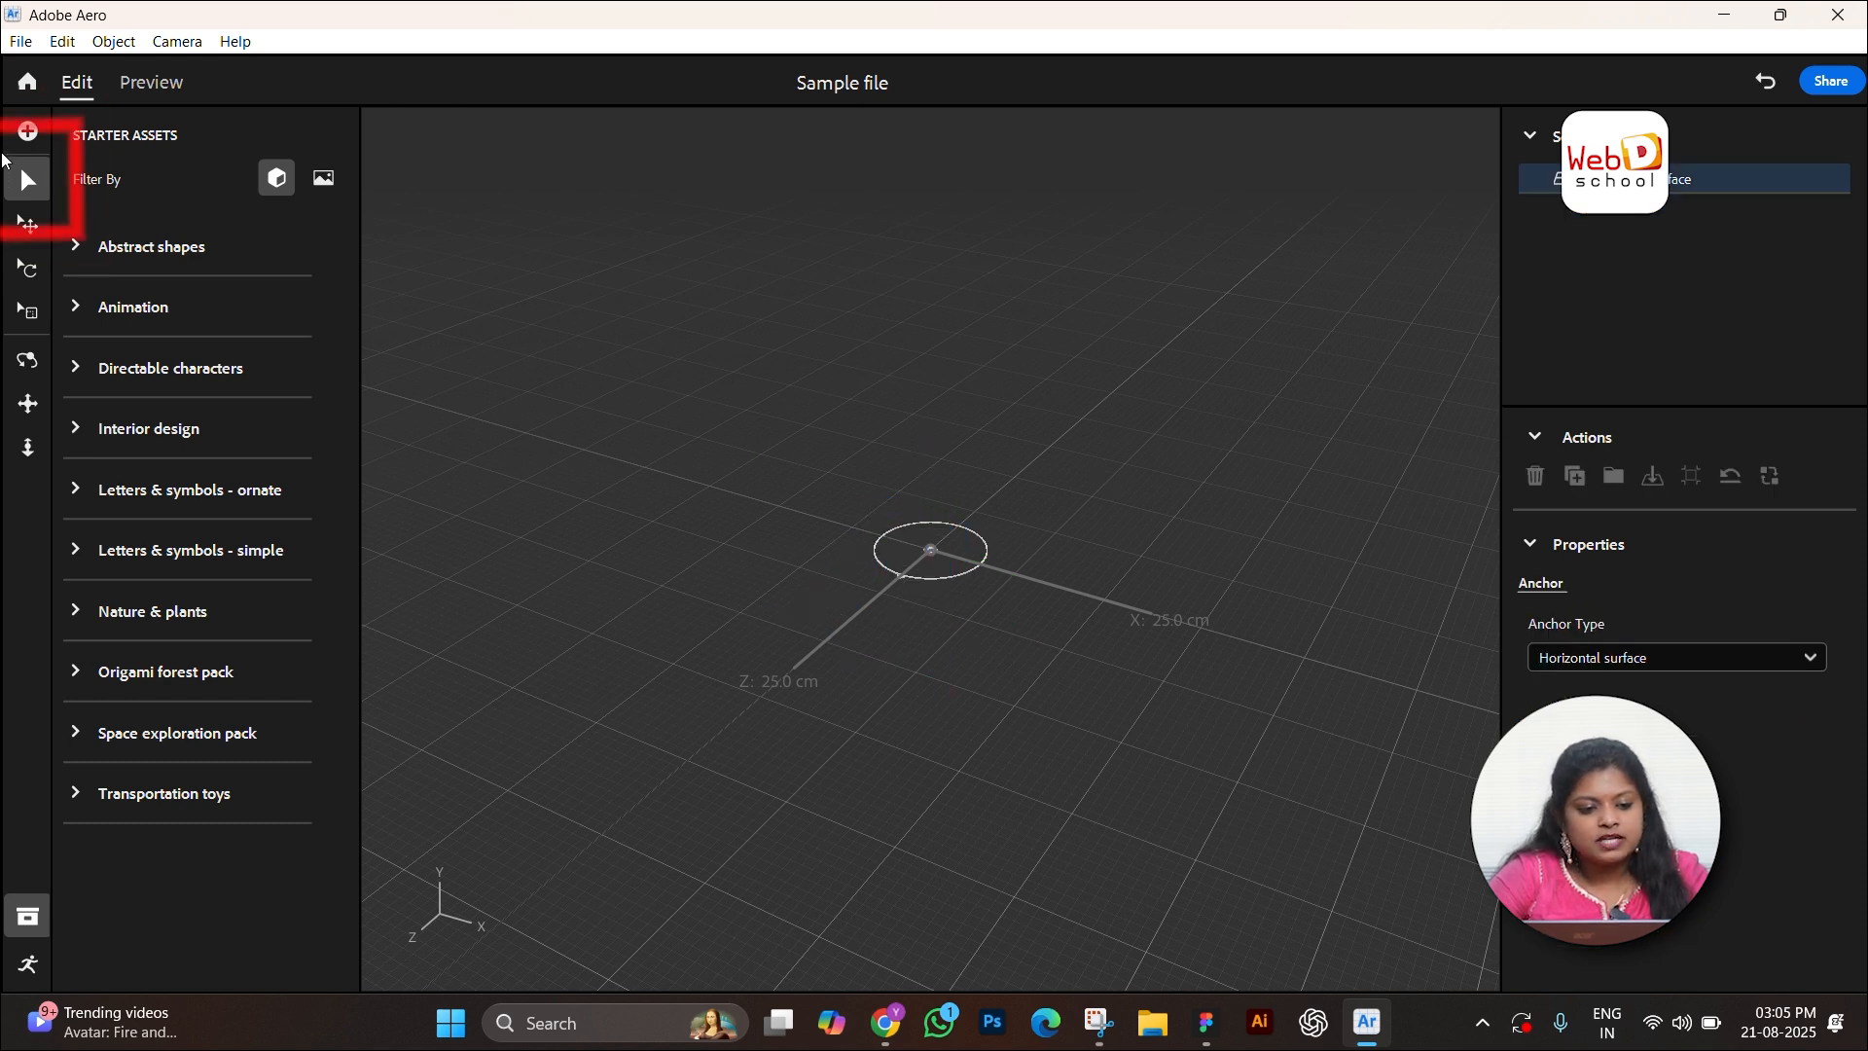
Step: Add the spinning circles sphere from the Abstract shapes starter assets to the scene
left_click(28, 184)
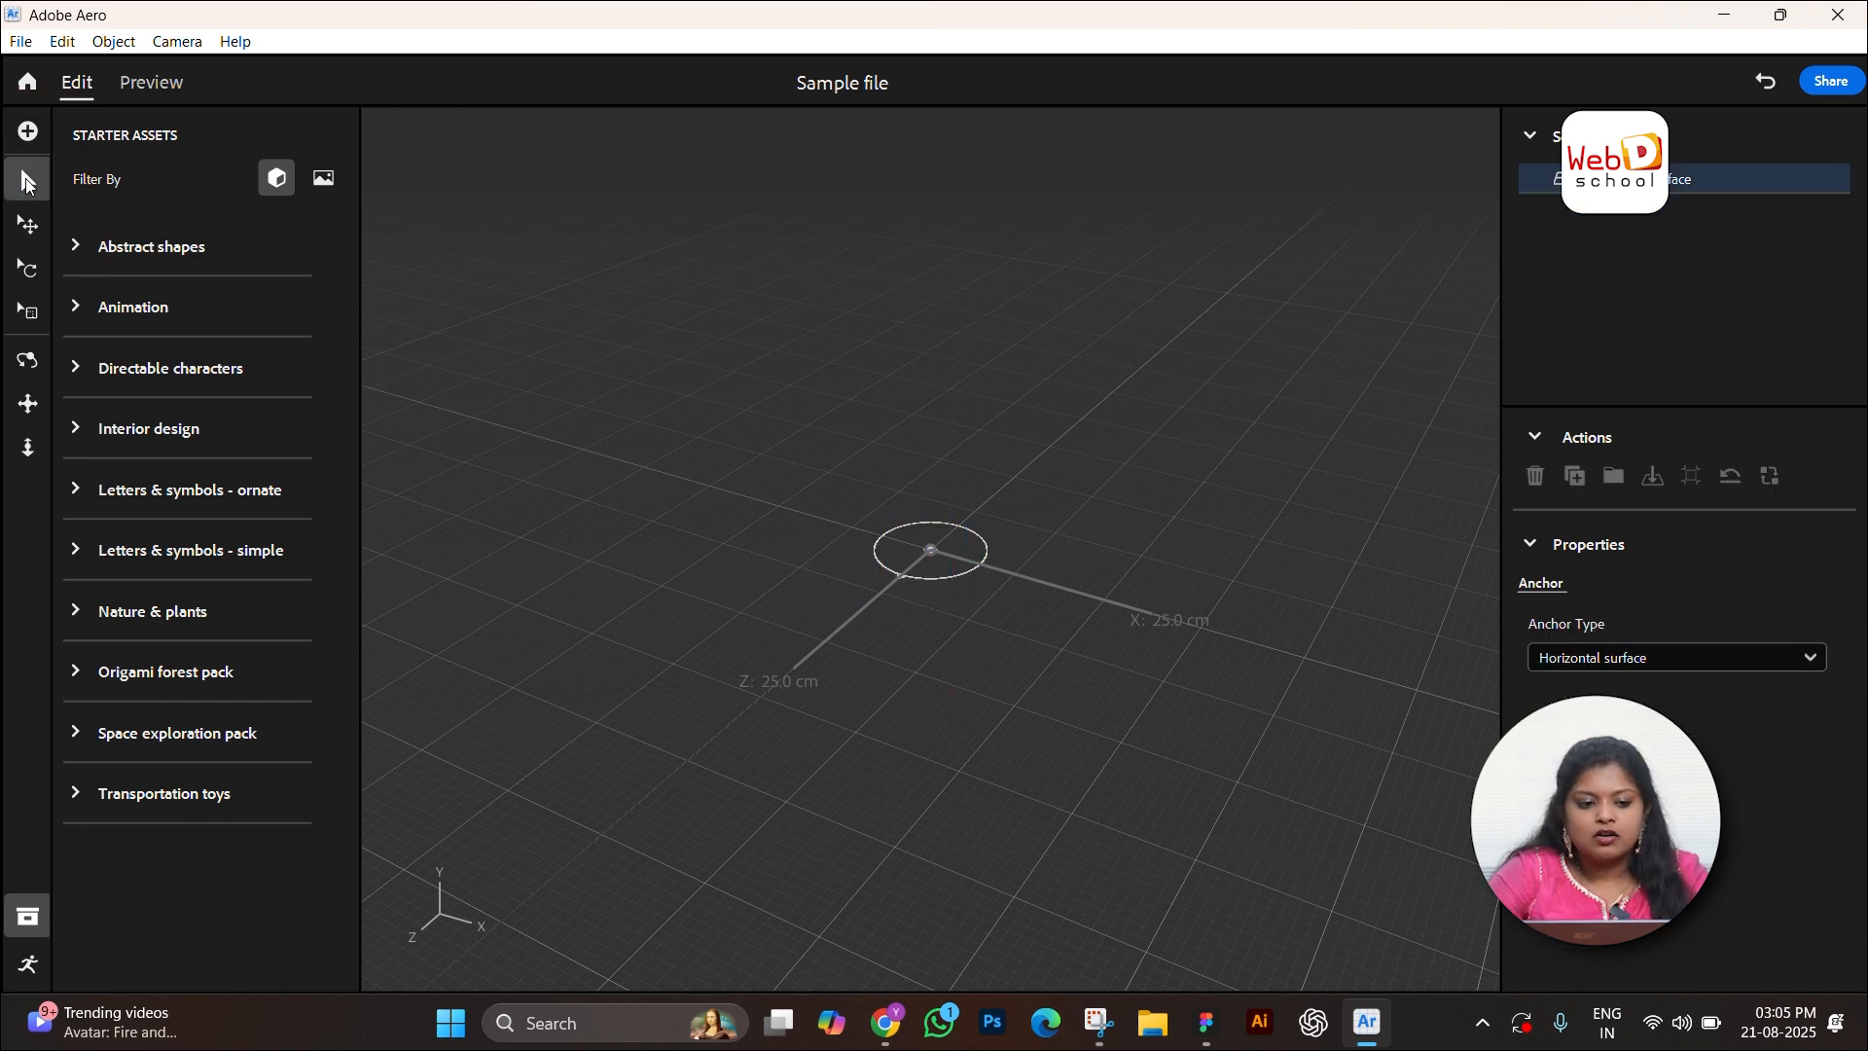
left_click_drag(890, 409, 827, 587)
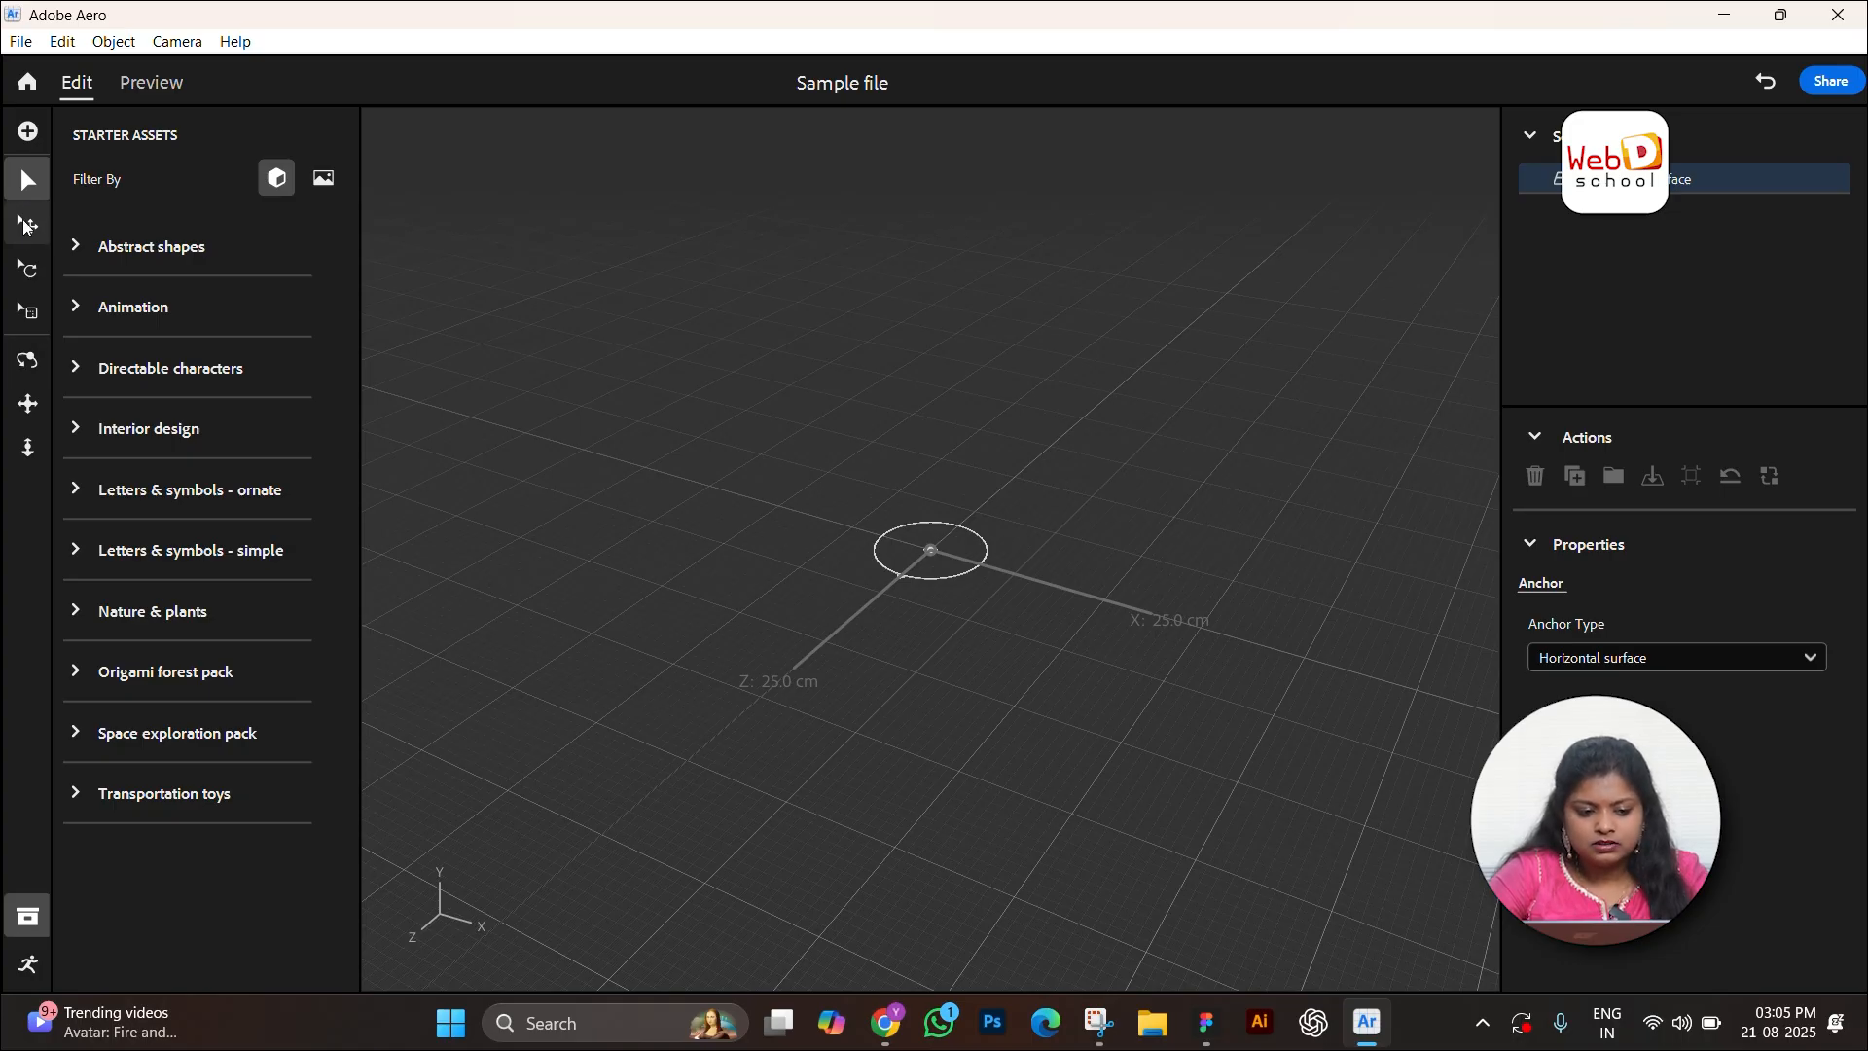
left_click(79, 247)
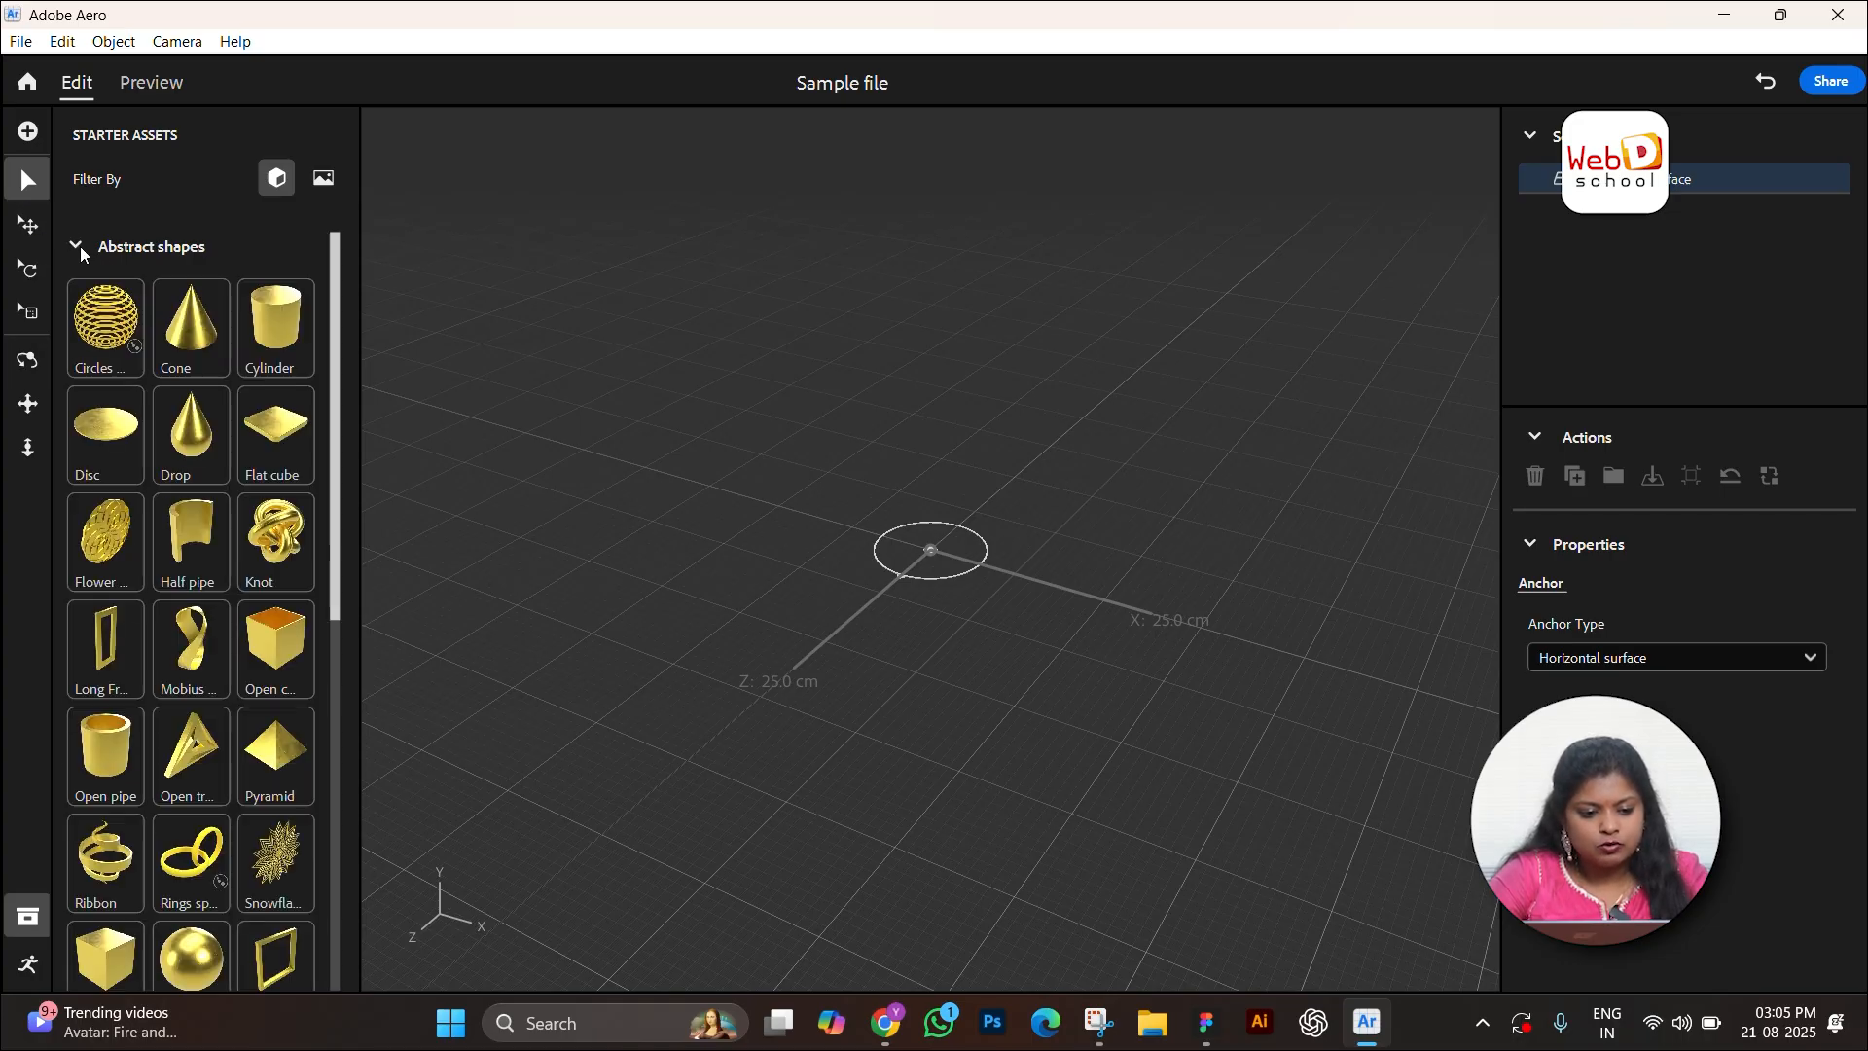
left_click(101, 333)
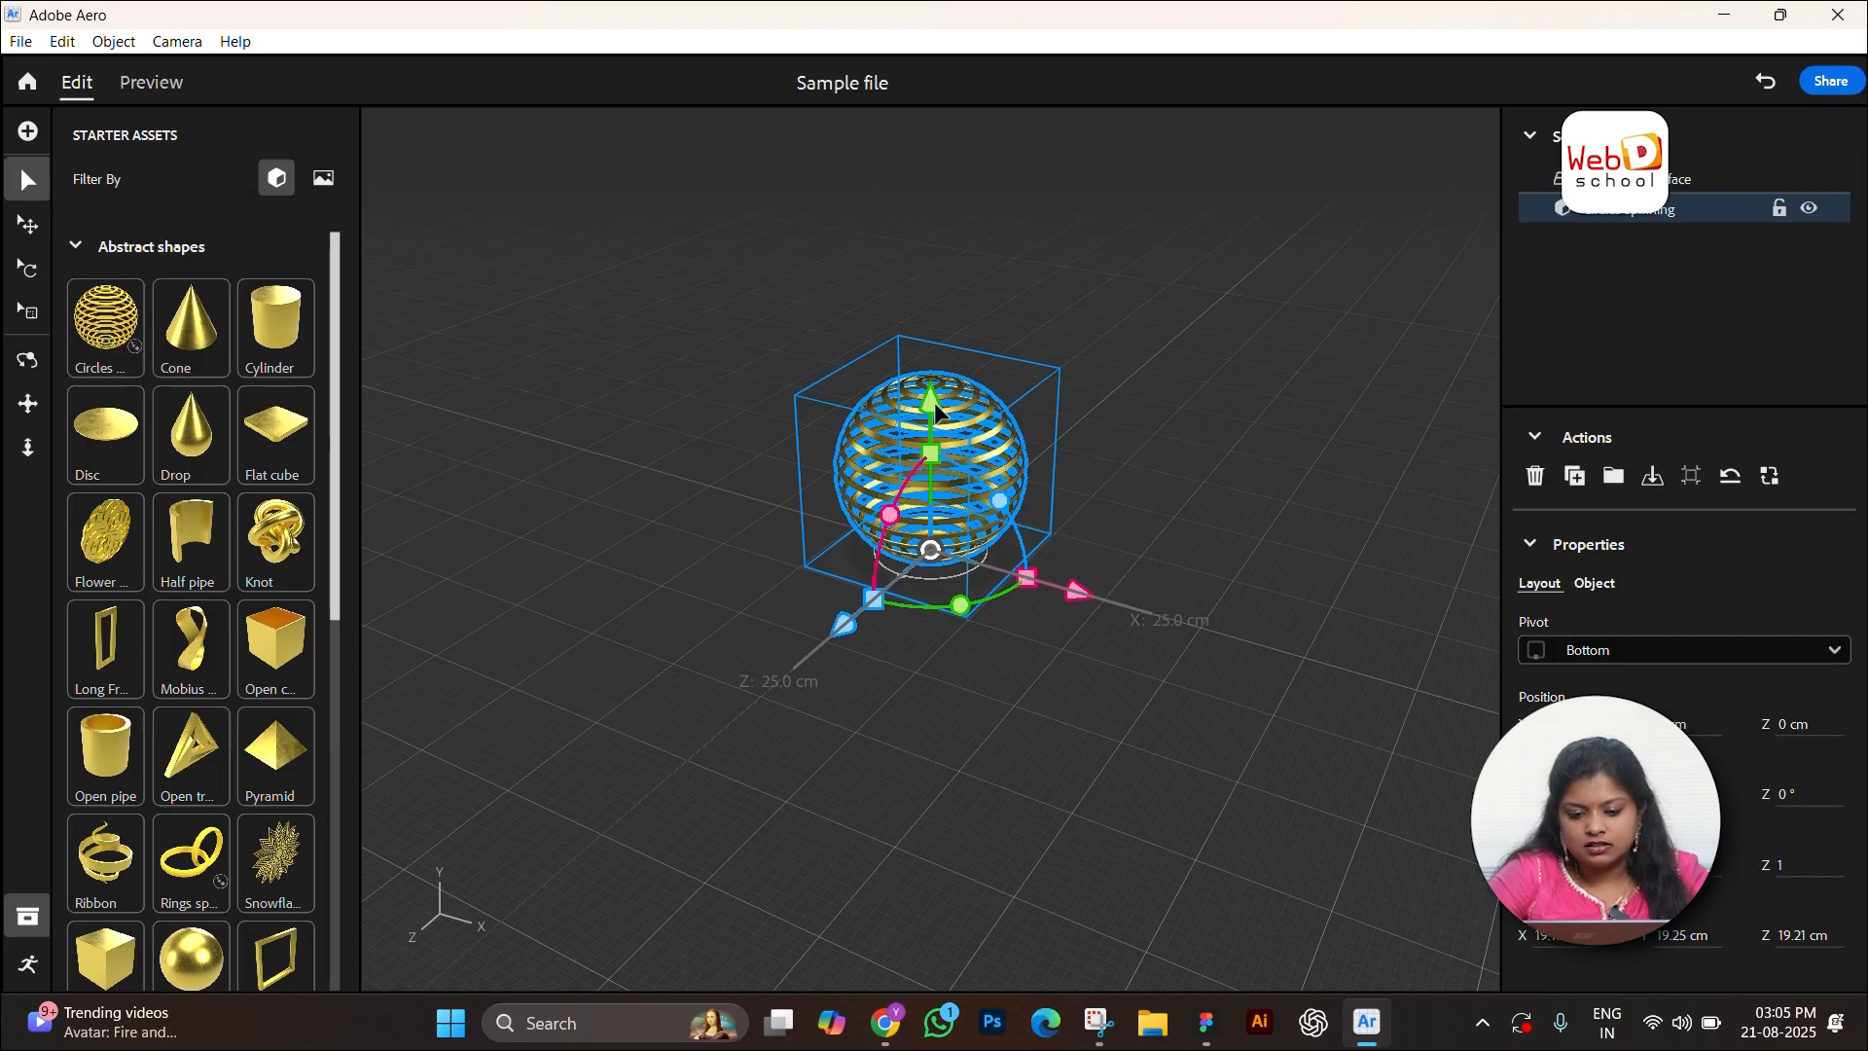
Step: Move the circles sphere along its X, Y and Z axes, bringing it back near the anchor at about 2.4 cm on Z
left_click(27, 227)
left_click_drag(930, 407, 958, 496)
left_click_drag(1074, 692, 1255, 715)
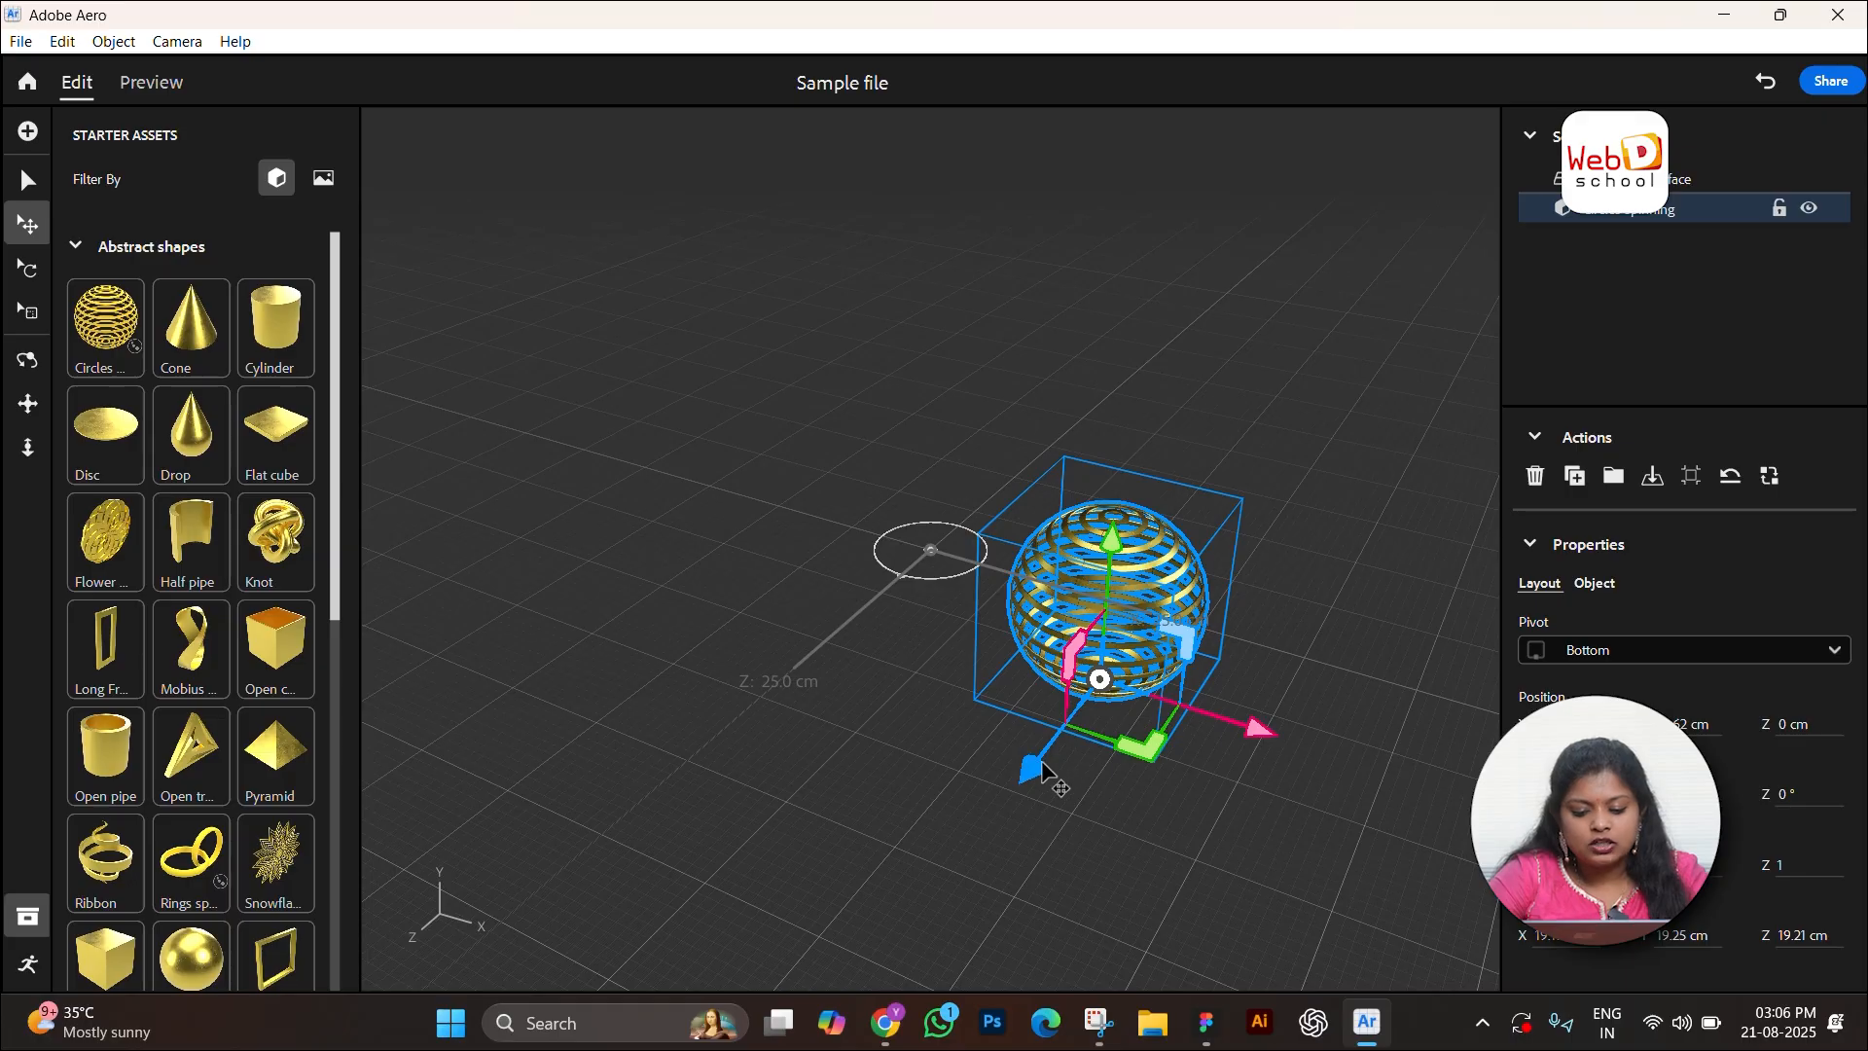
left_click_drag(1033, 766, 945, 710)
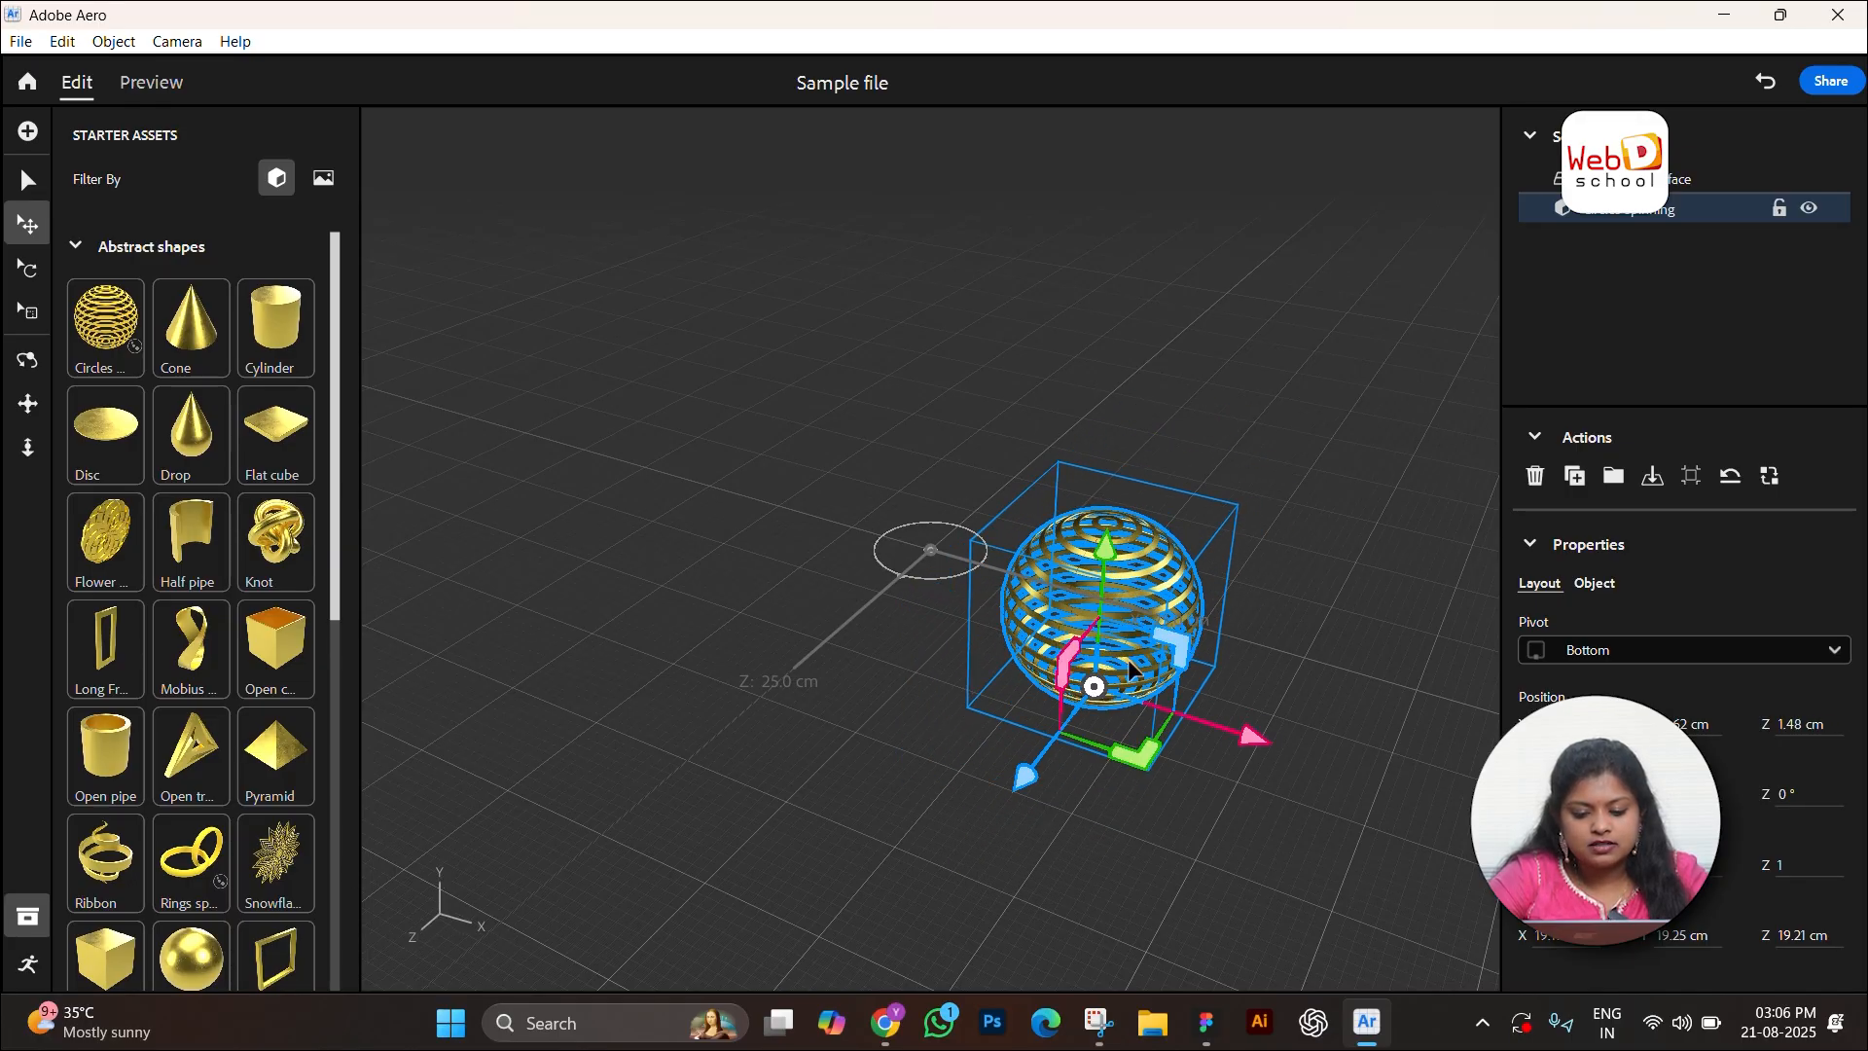
left_click_drag(1101, 545, 1101, 477)
left_click_drag(1264, 680, 1005, 605)
left_click_drag(779, 632, 1086, 562)
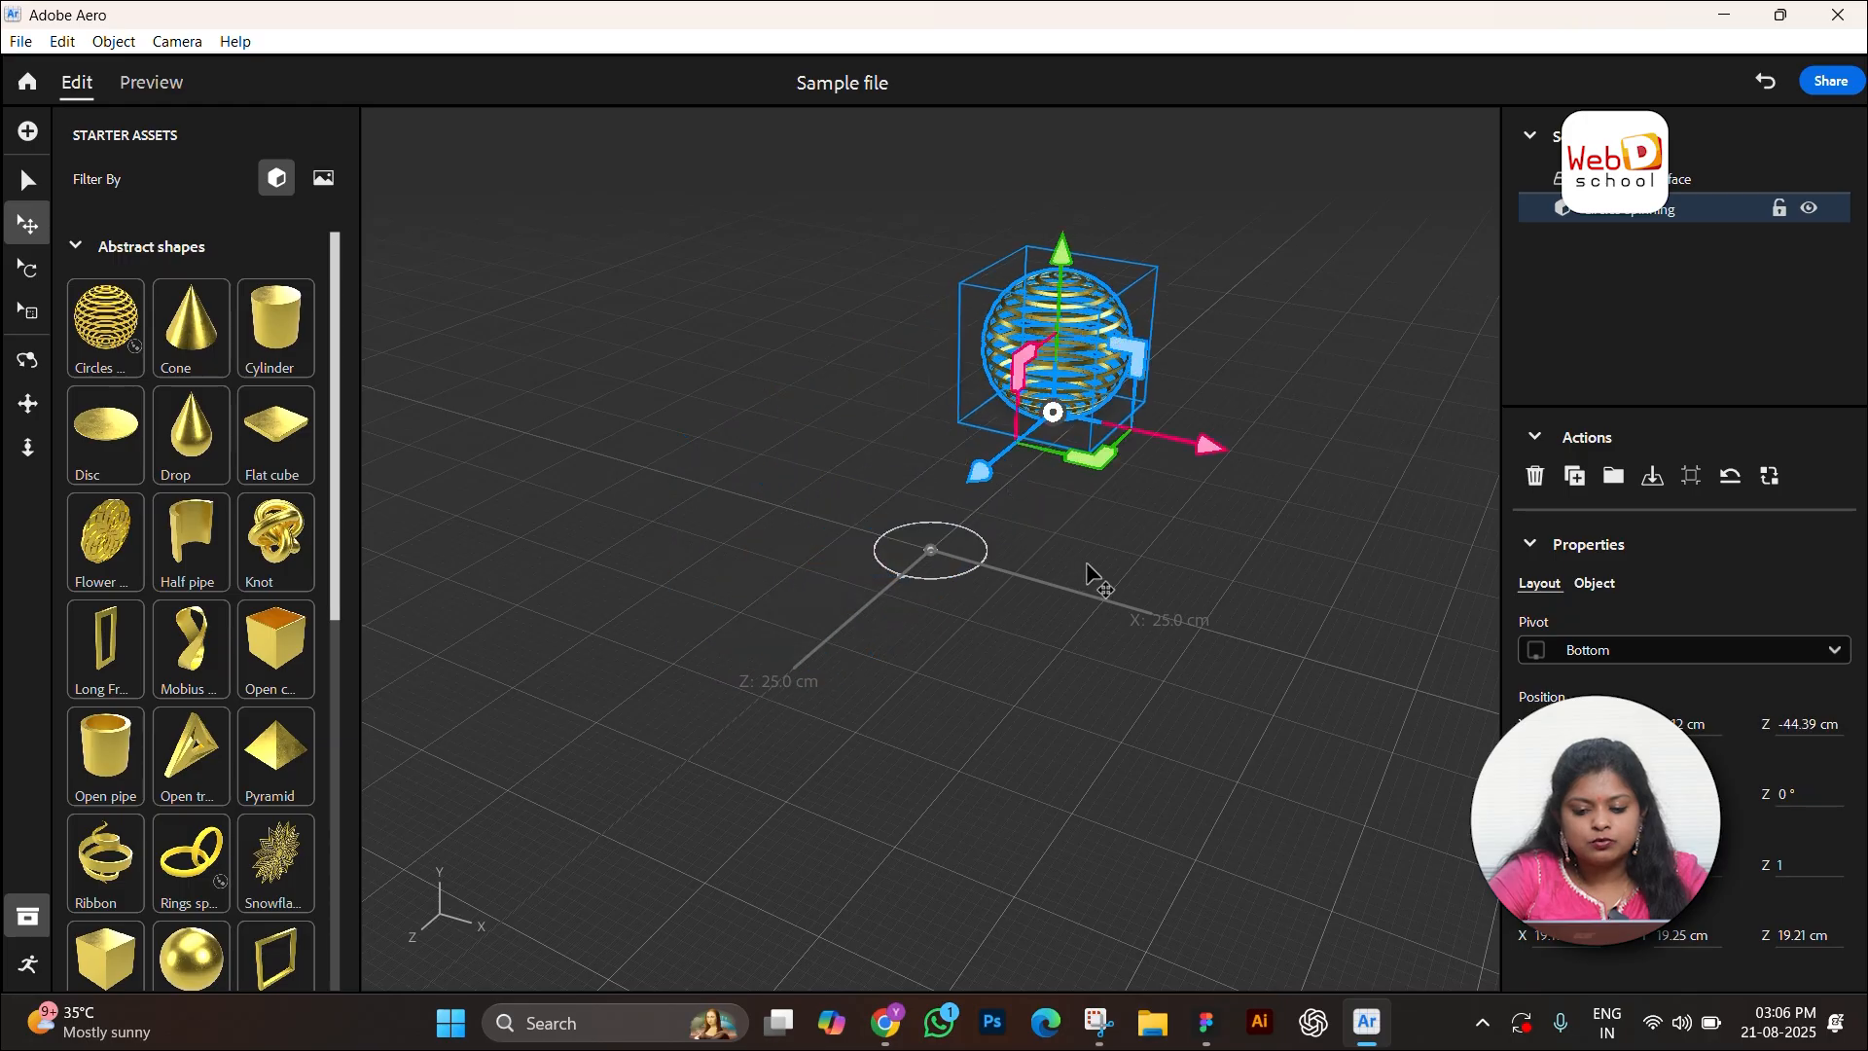
left_click_drag(1203, 444, 1262, 461)
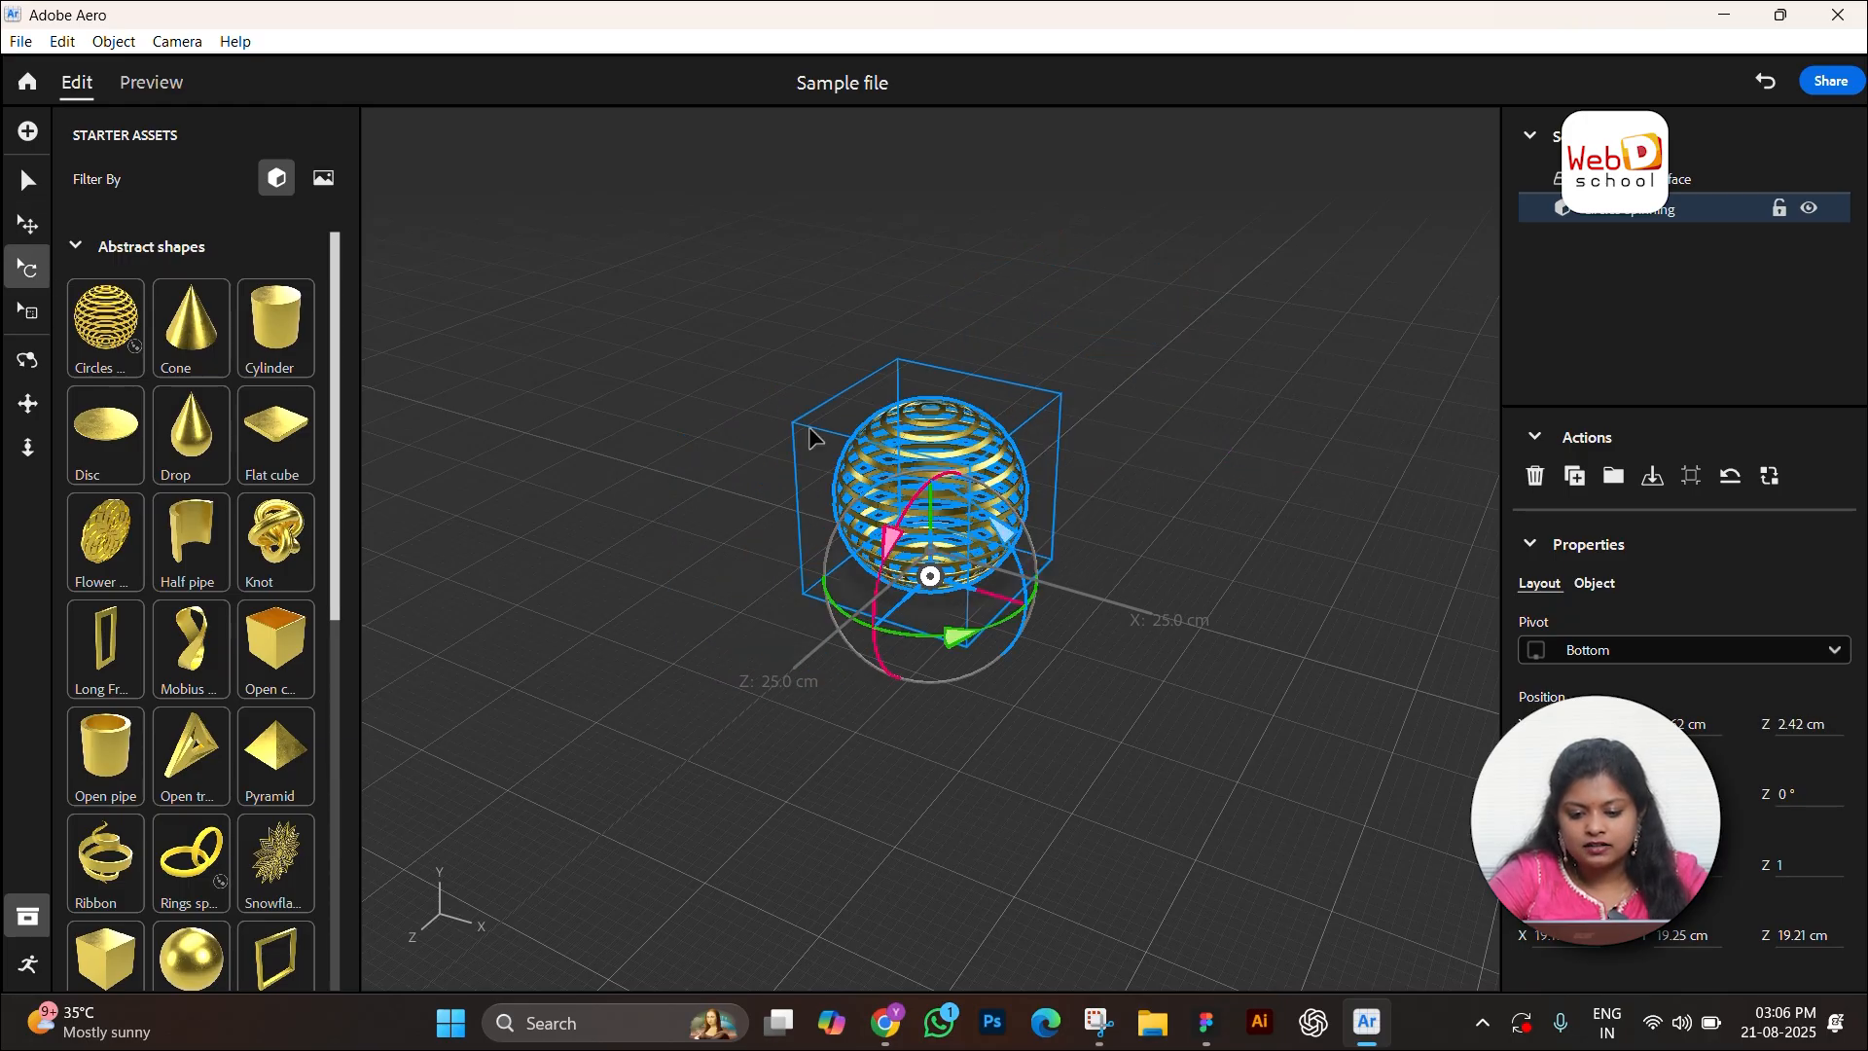
Step: Rotate the circles sphere around its different axes, ending at a Z rotation of about 318°
left_click_drag(949, 634, 879, 603)
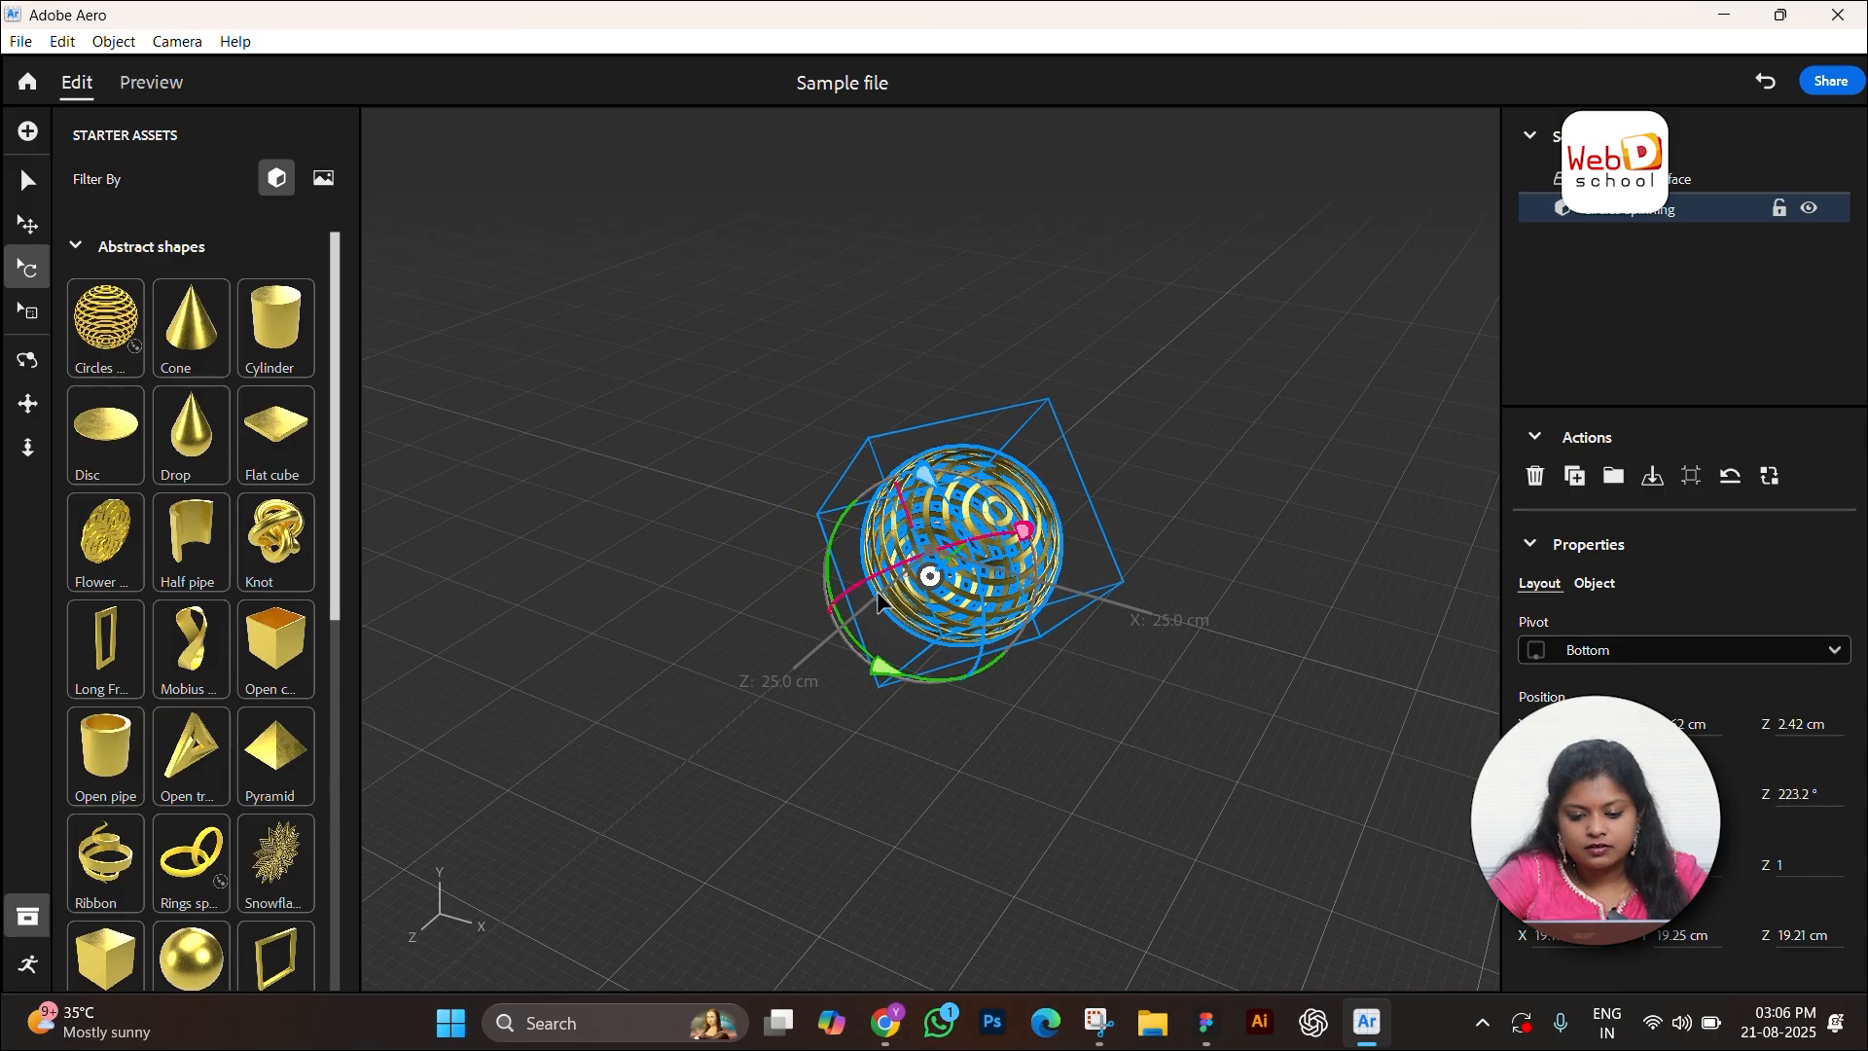
left_click_drag(941, 479, 862, 475)
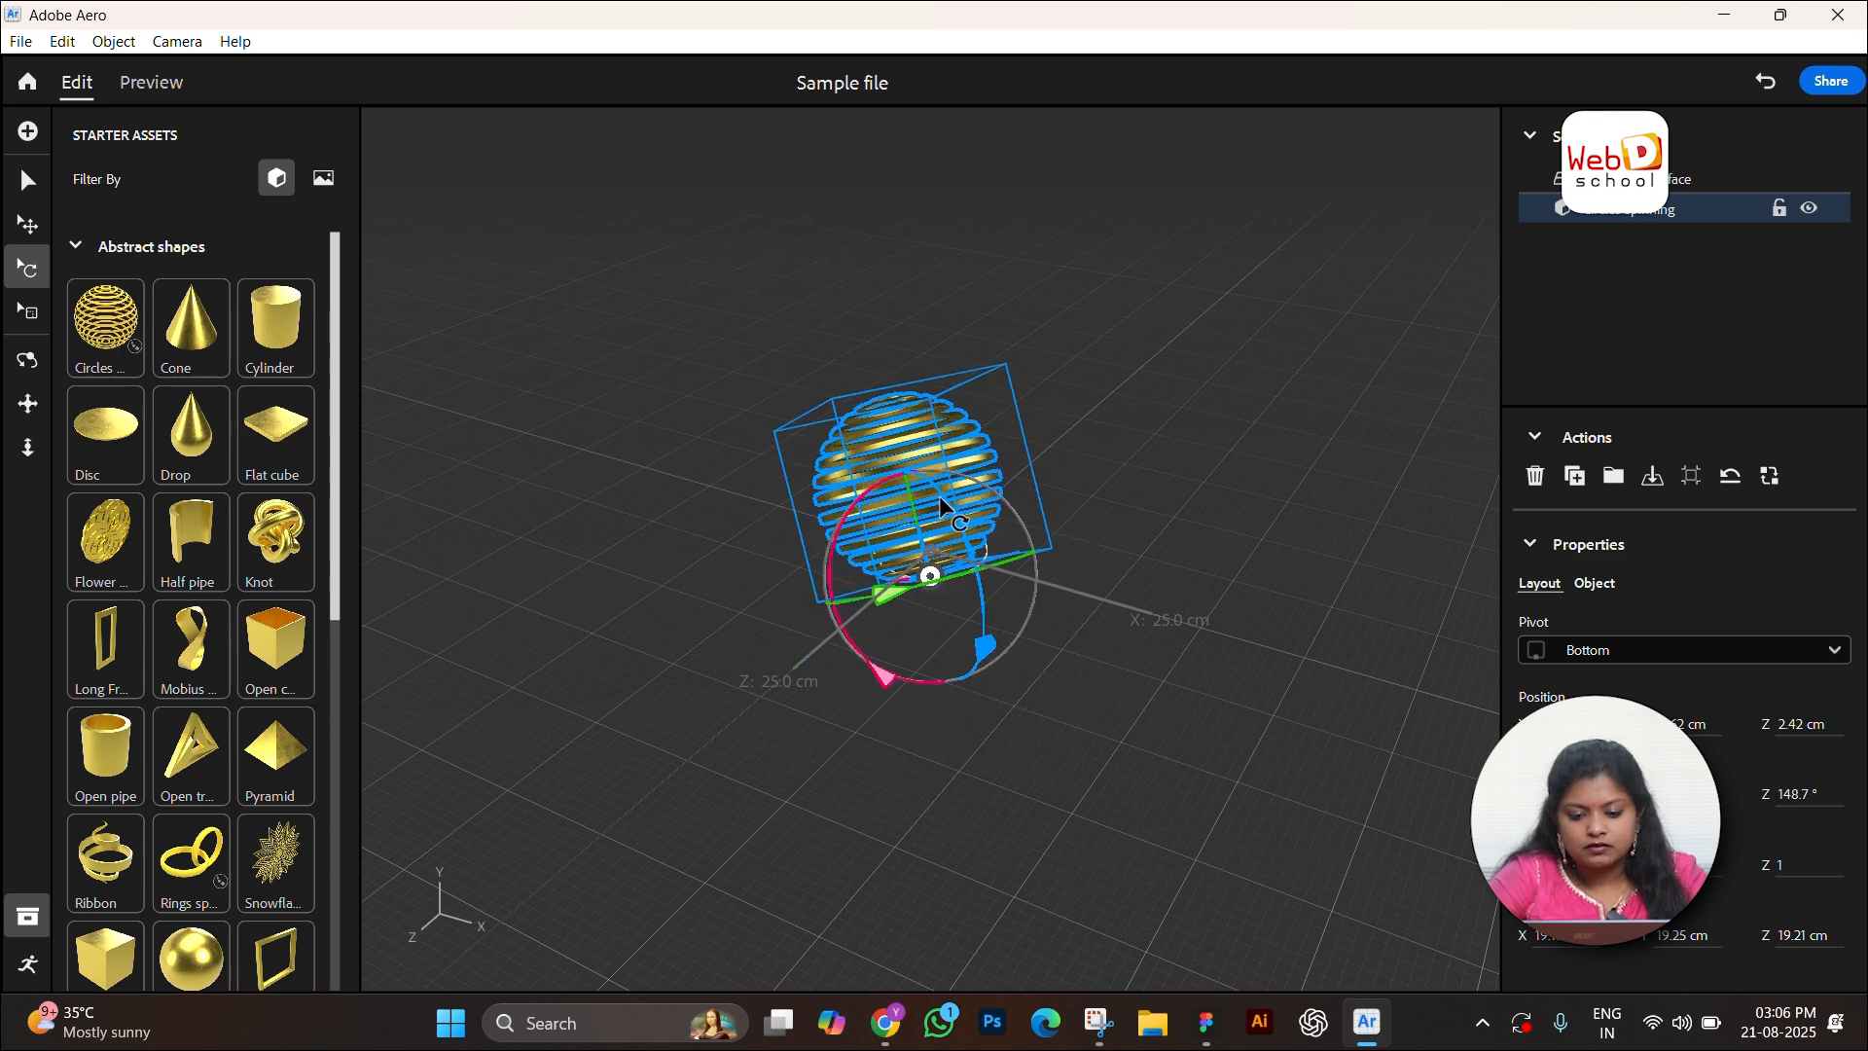
left_click_drag(827, 558, 901, 632)
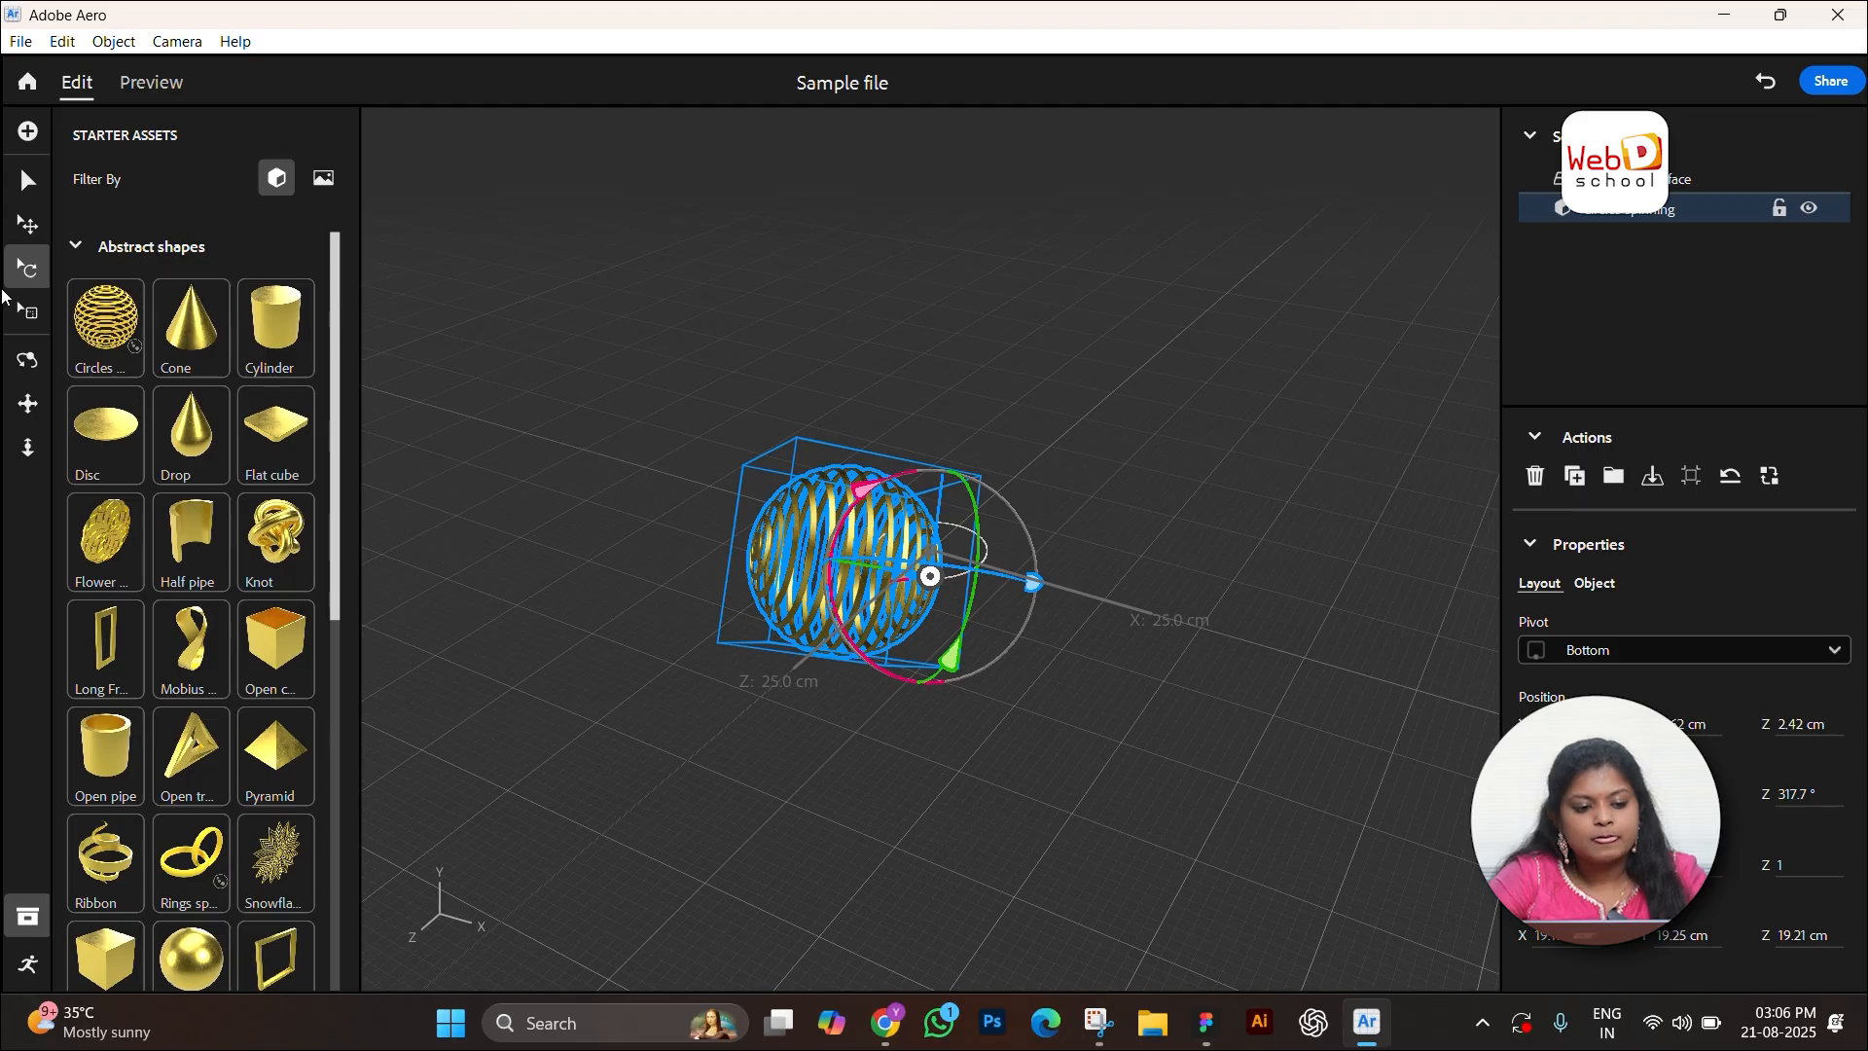
Step: Scale the circles sphere uniformly up and down, ending at a scale of about 0.8, and delete it from the scene
left_click(28, 311)
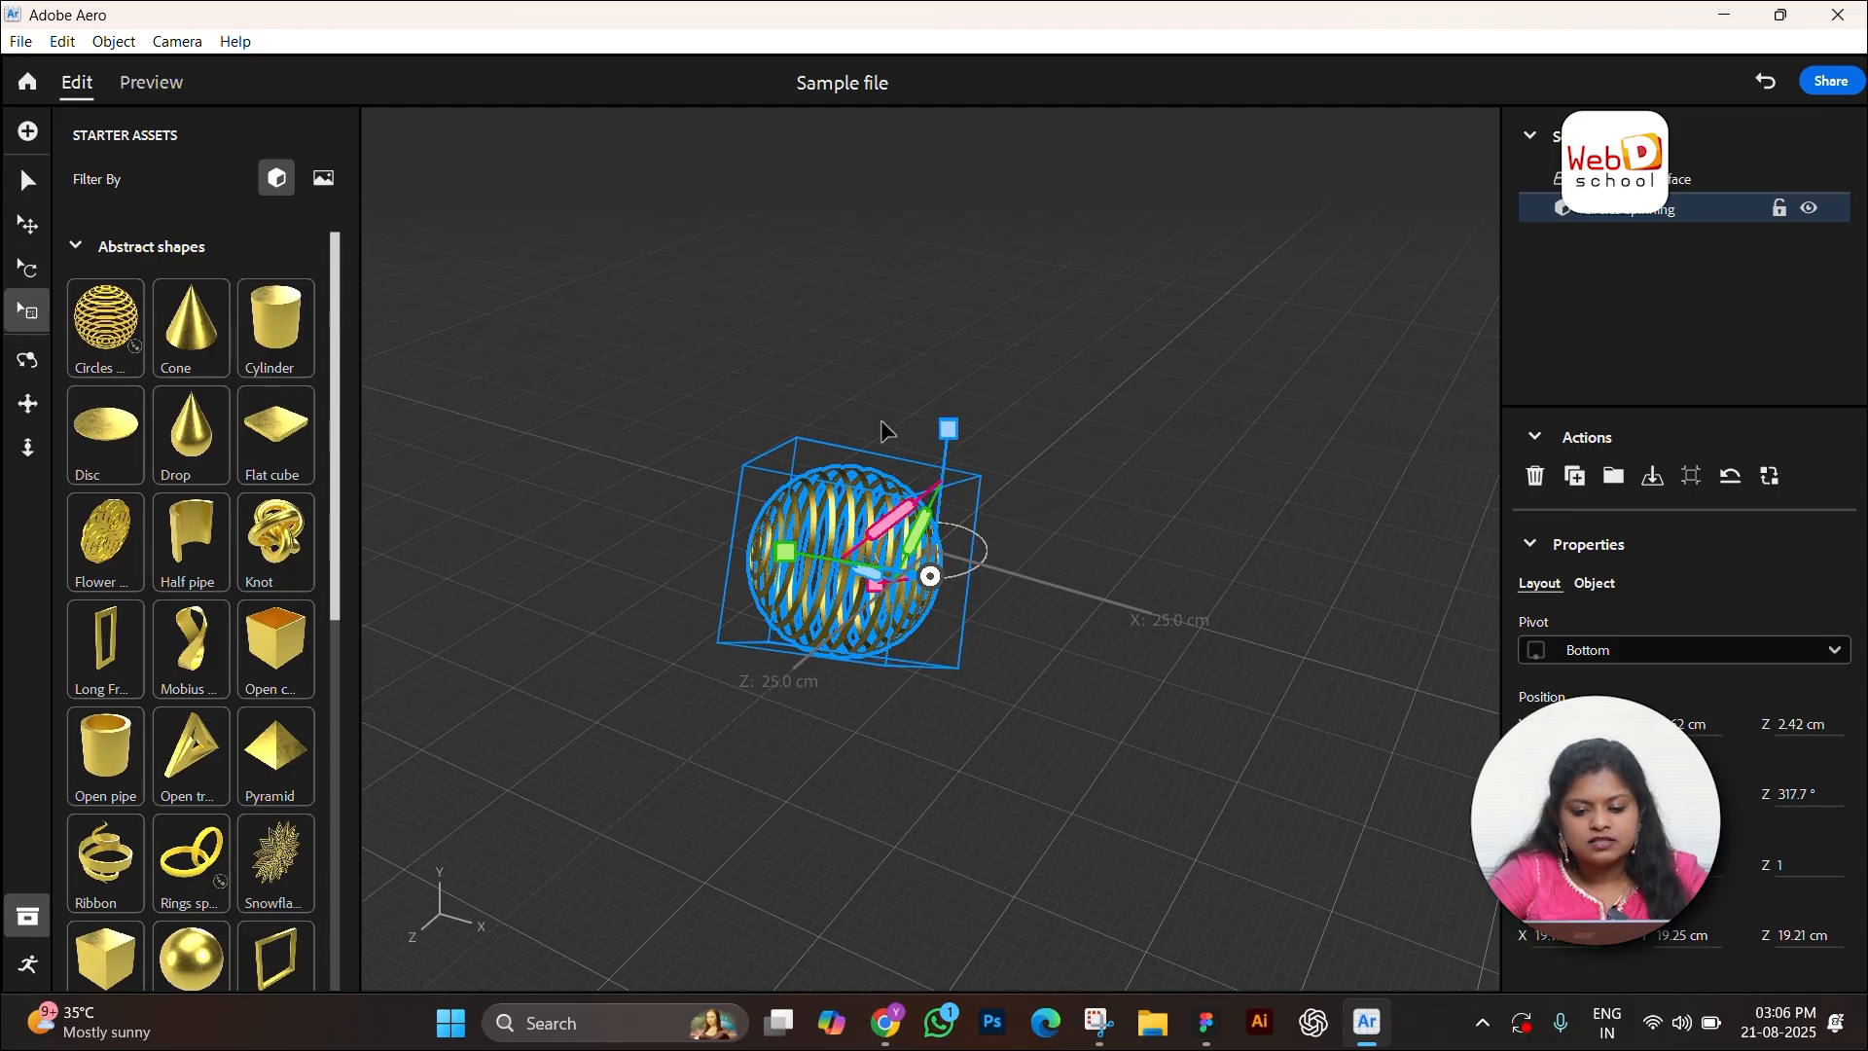
left_click_drag(944, 428, 887, 556)
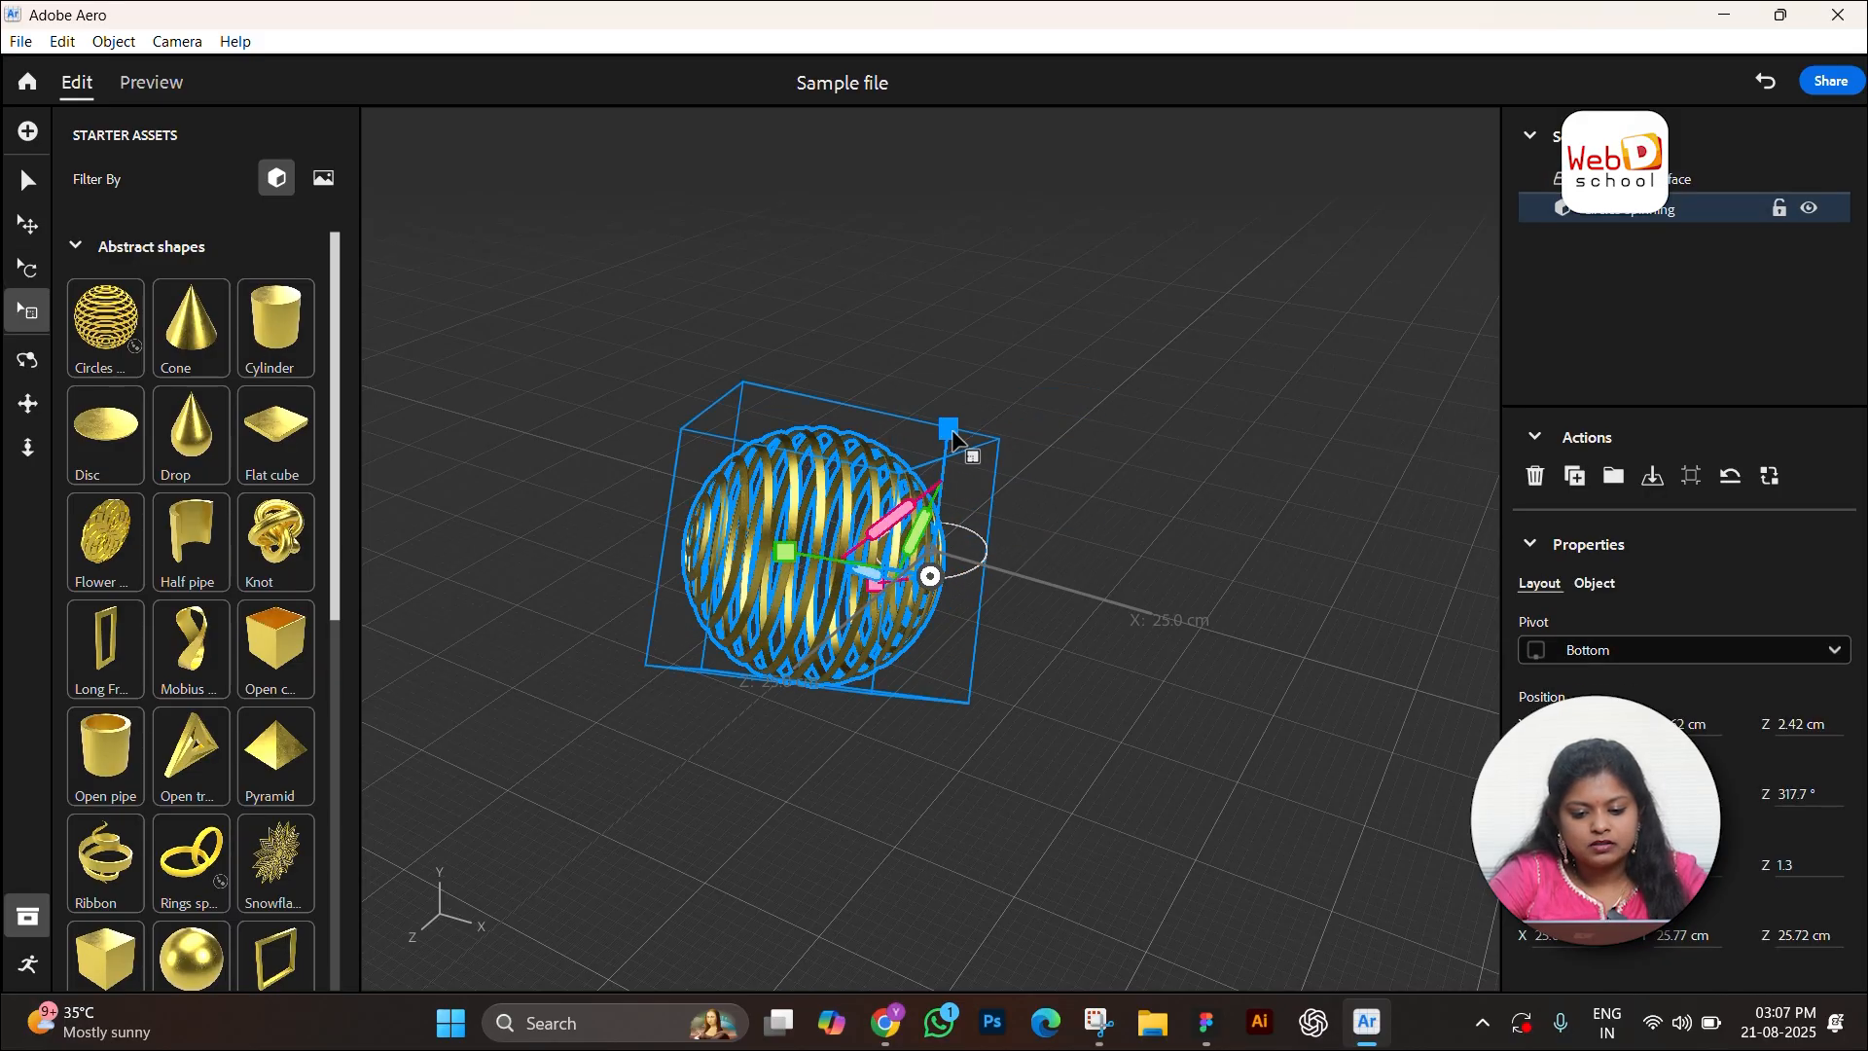
mouse_move(949, 429)
left_mouse_down()
mouse_move(957, 366)
mouse_move(939, 462)
mouse_move(952, 435)
left_mouse_up()
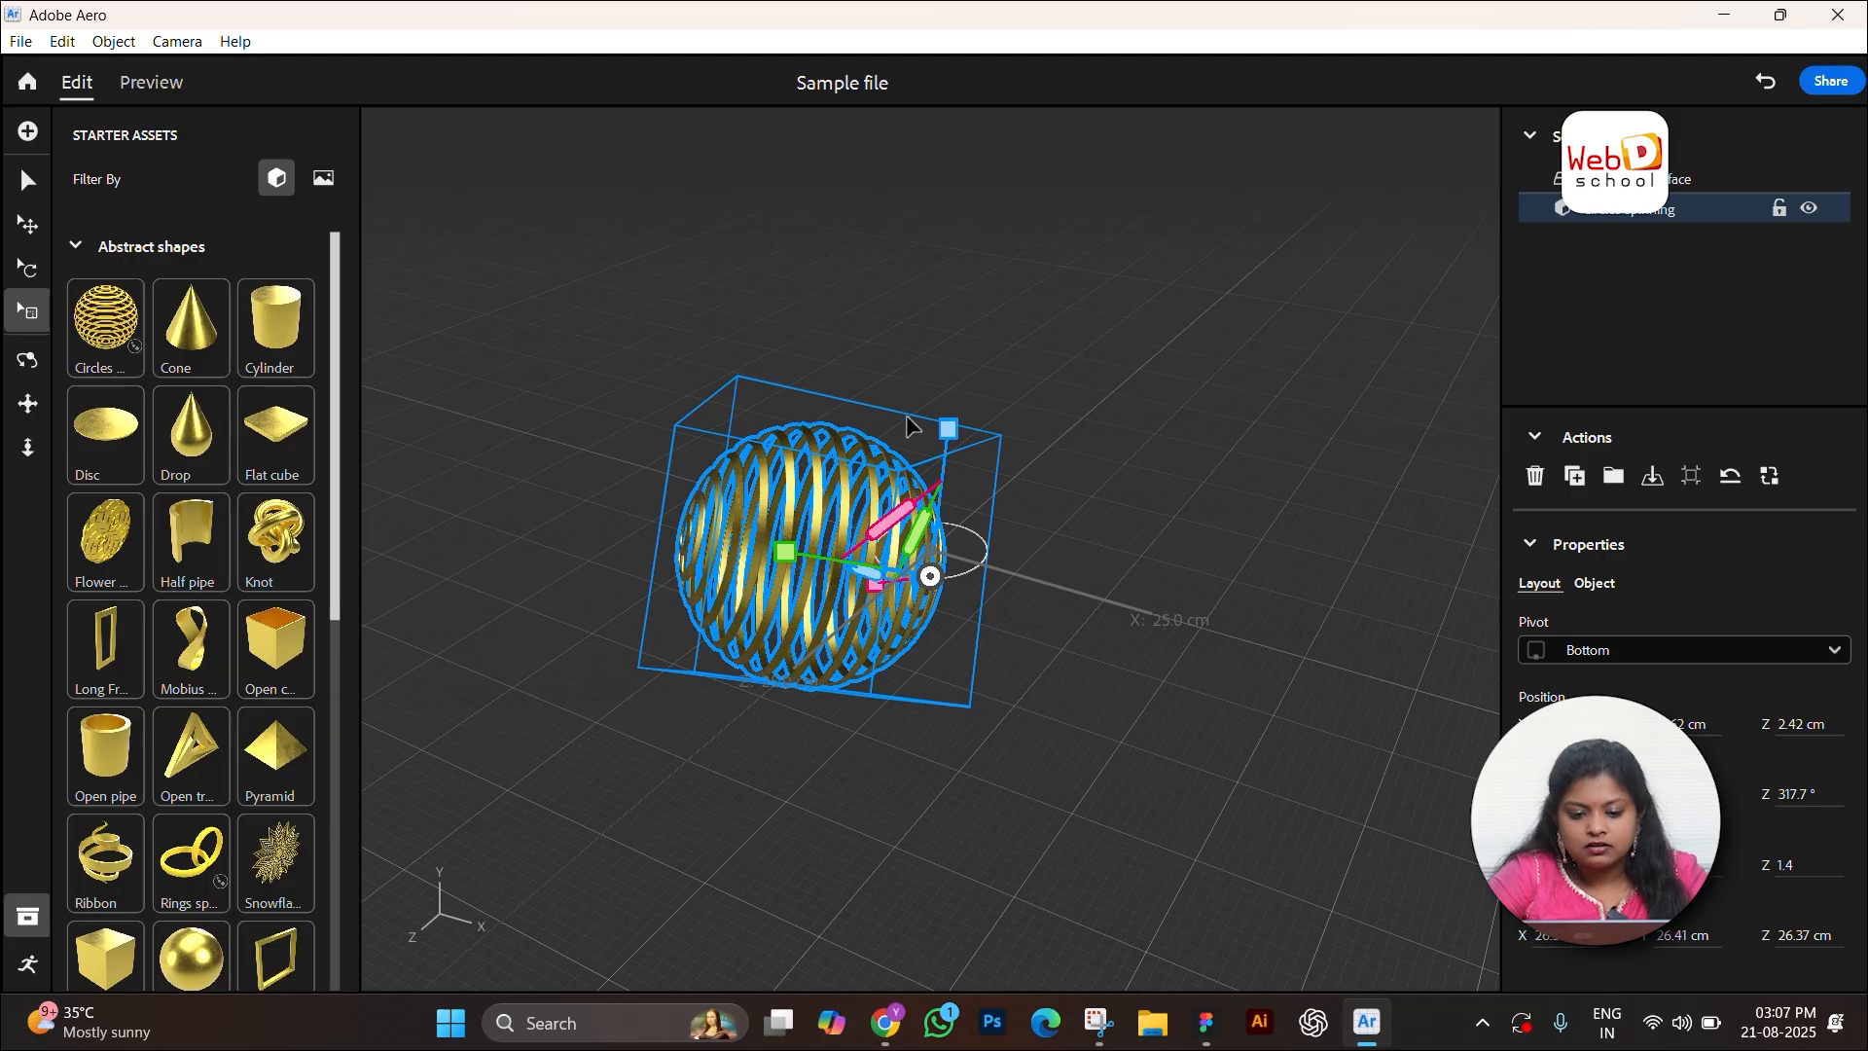
left_click_drag(948, 428, 946, 495)
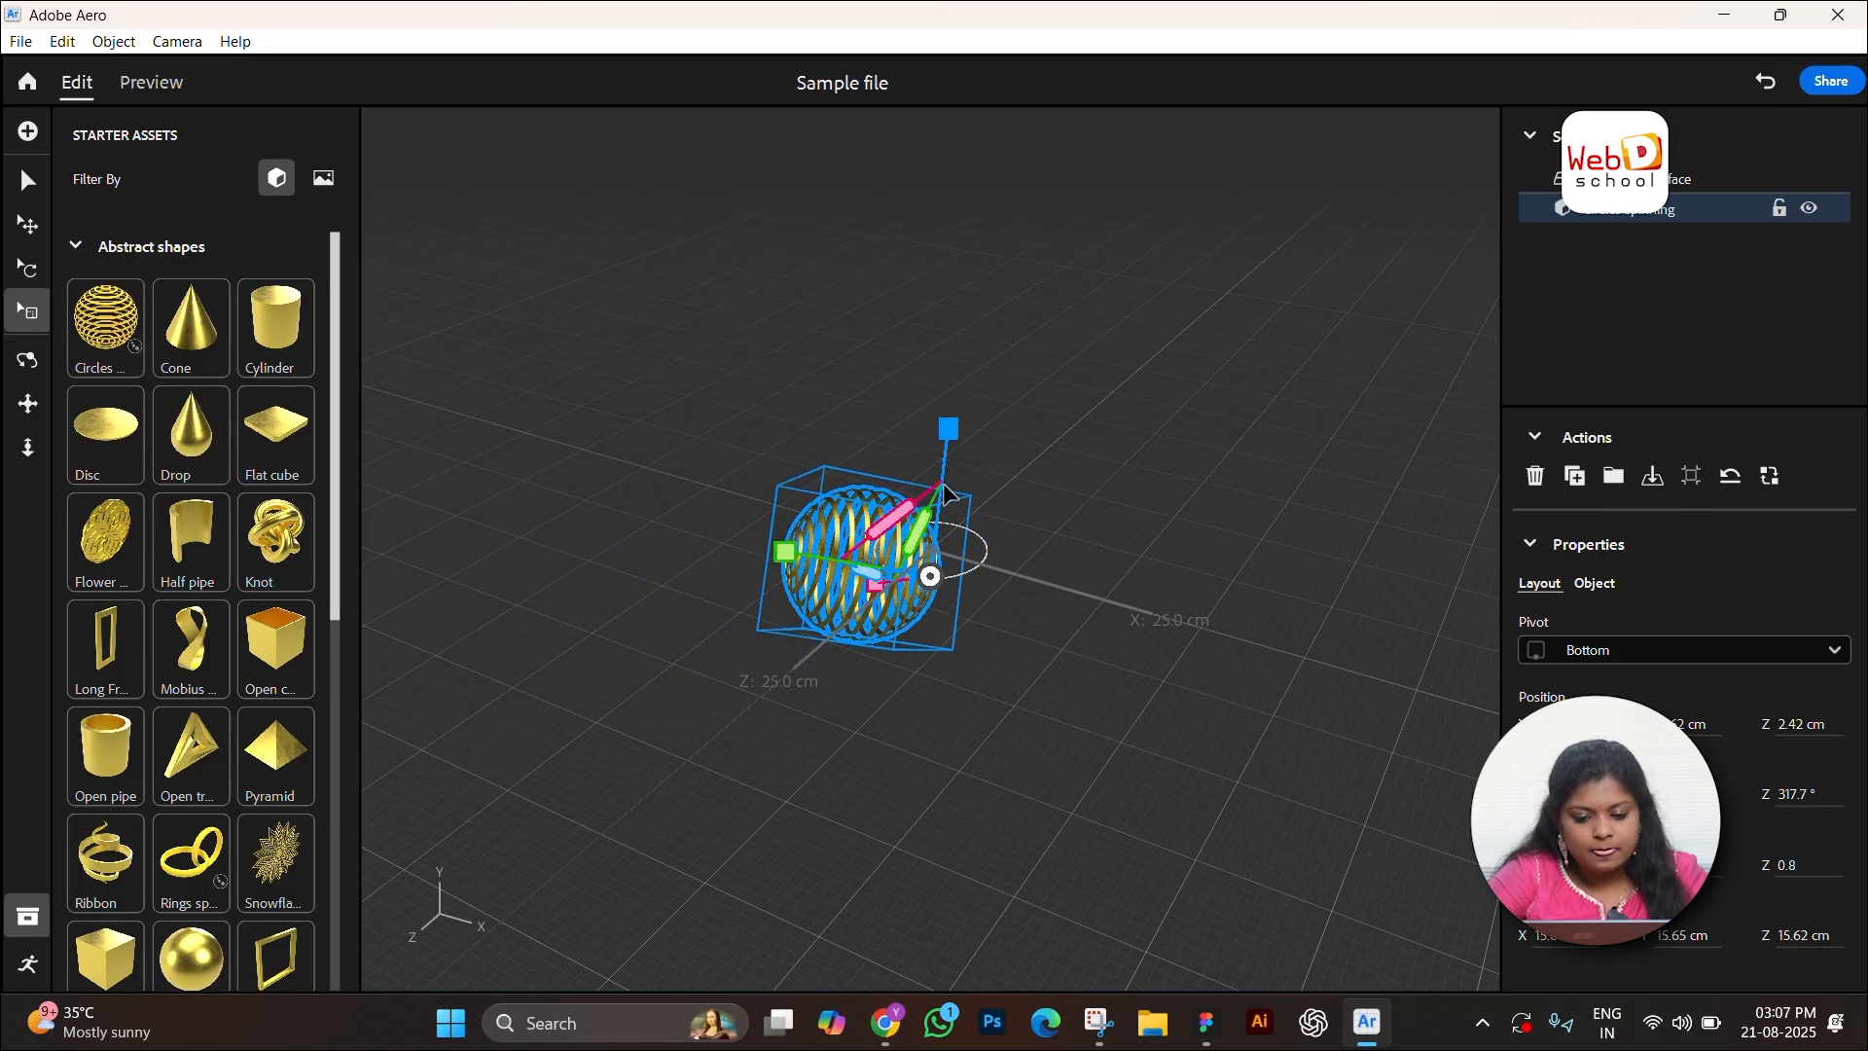
key("Delete")
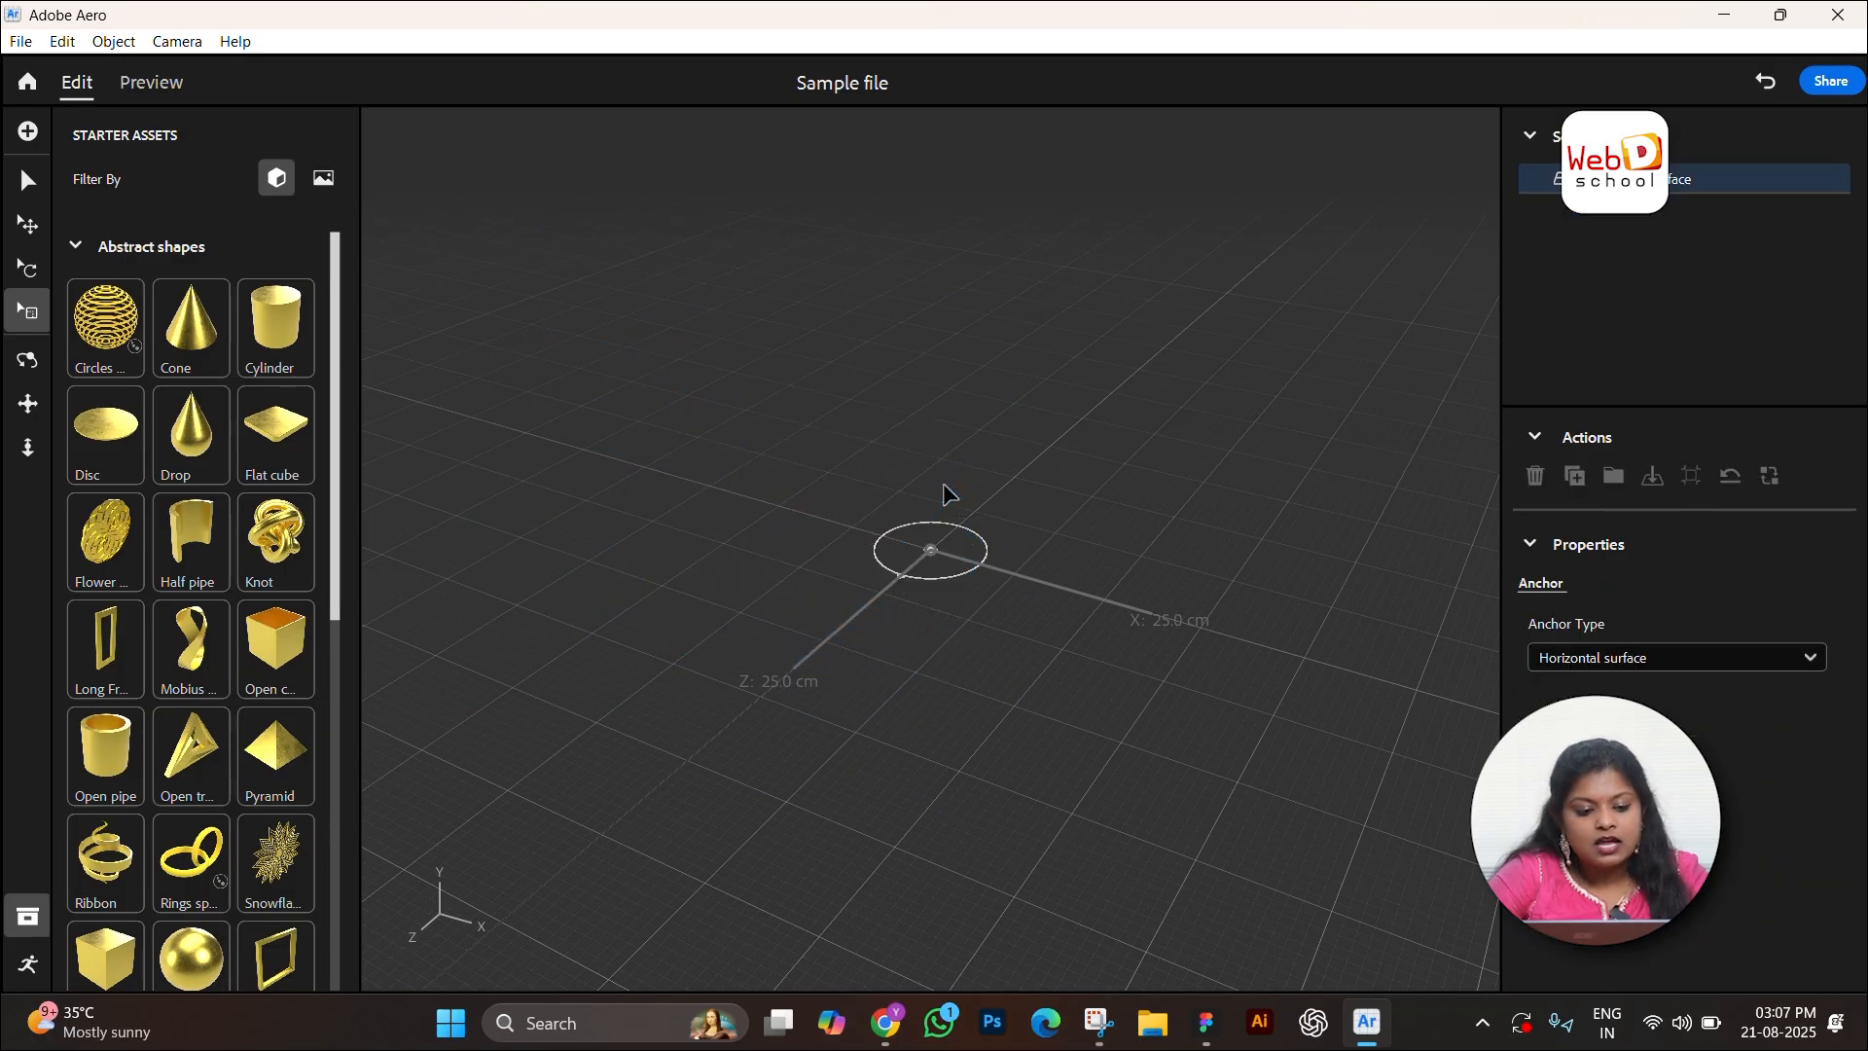
Step: Try out the camera tools by orbiting, panning and dollying the view around the empty surface anchor
left_click(24, 374)
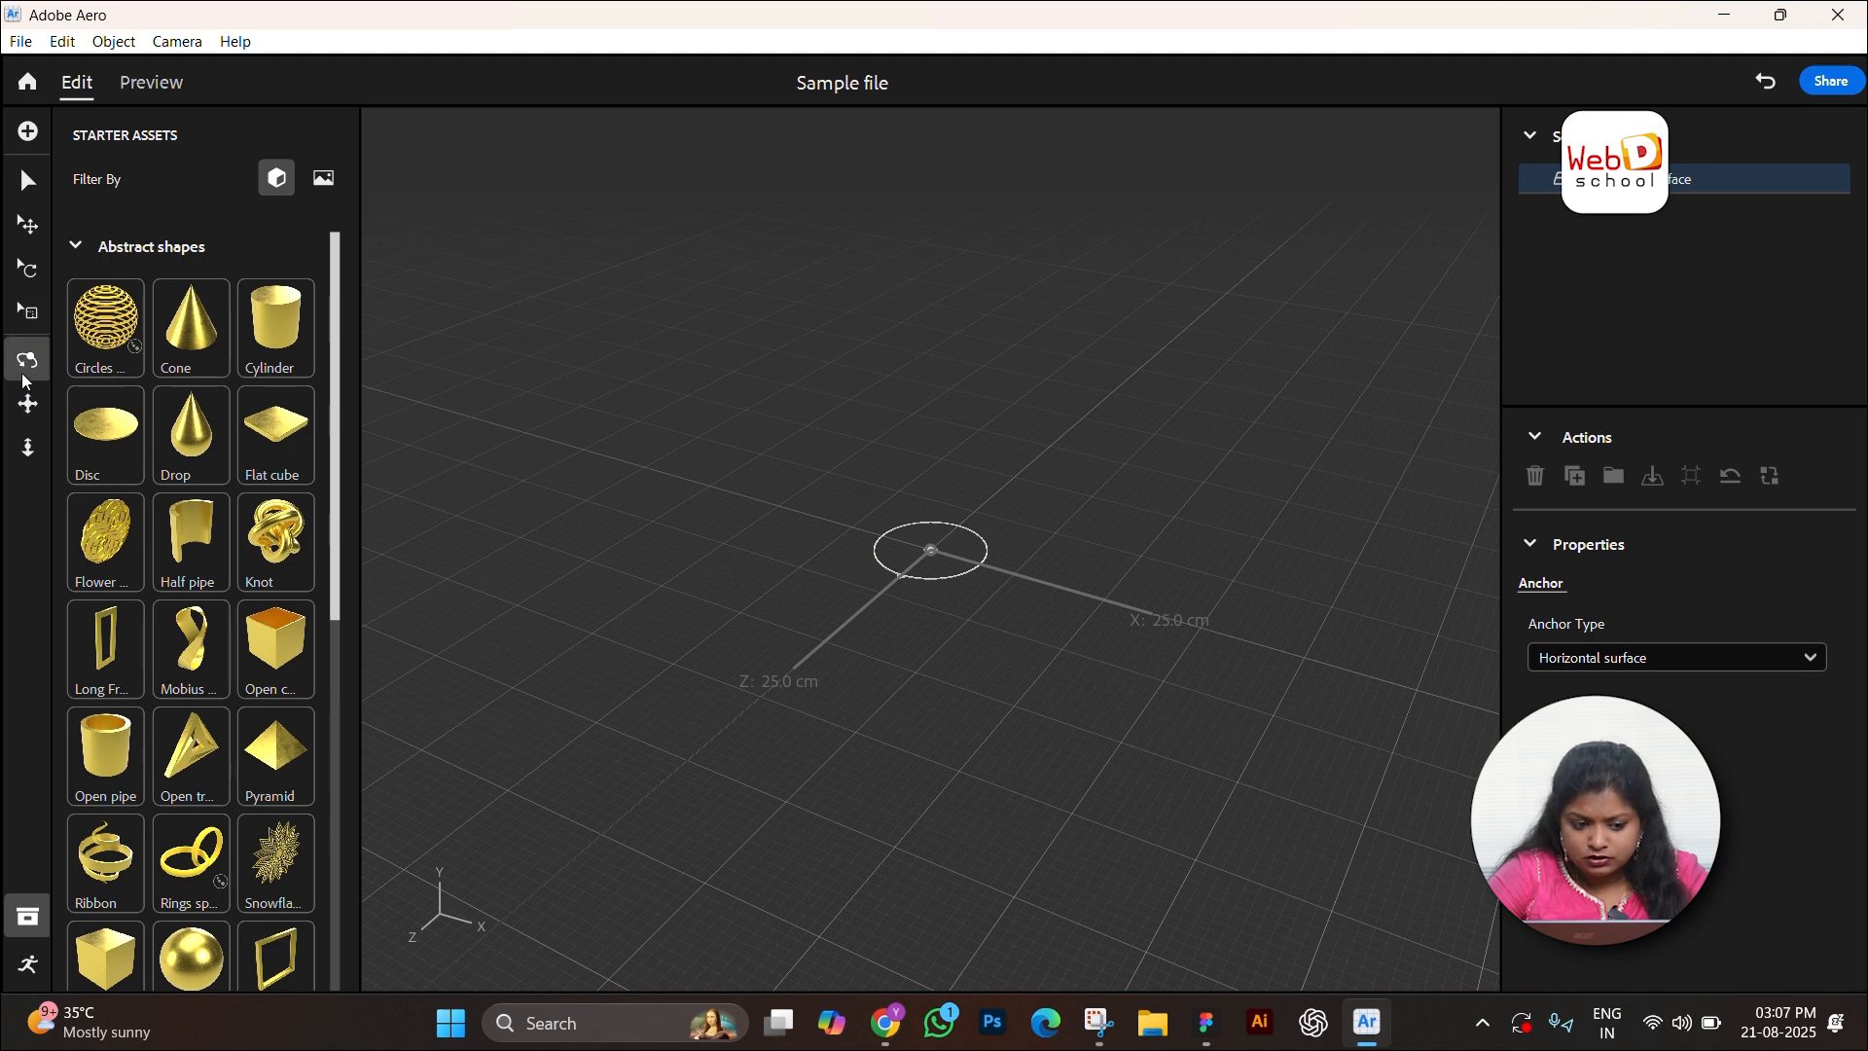
left_click(28, 449)
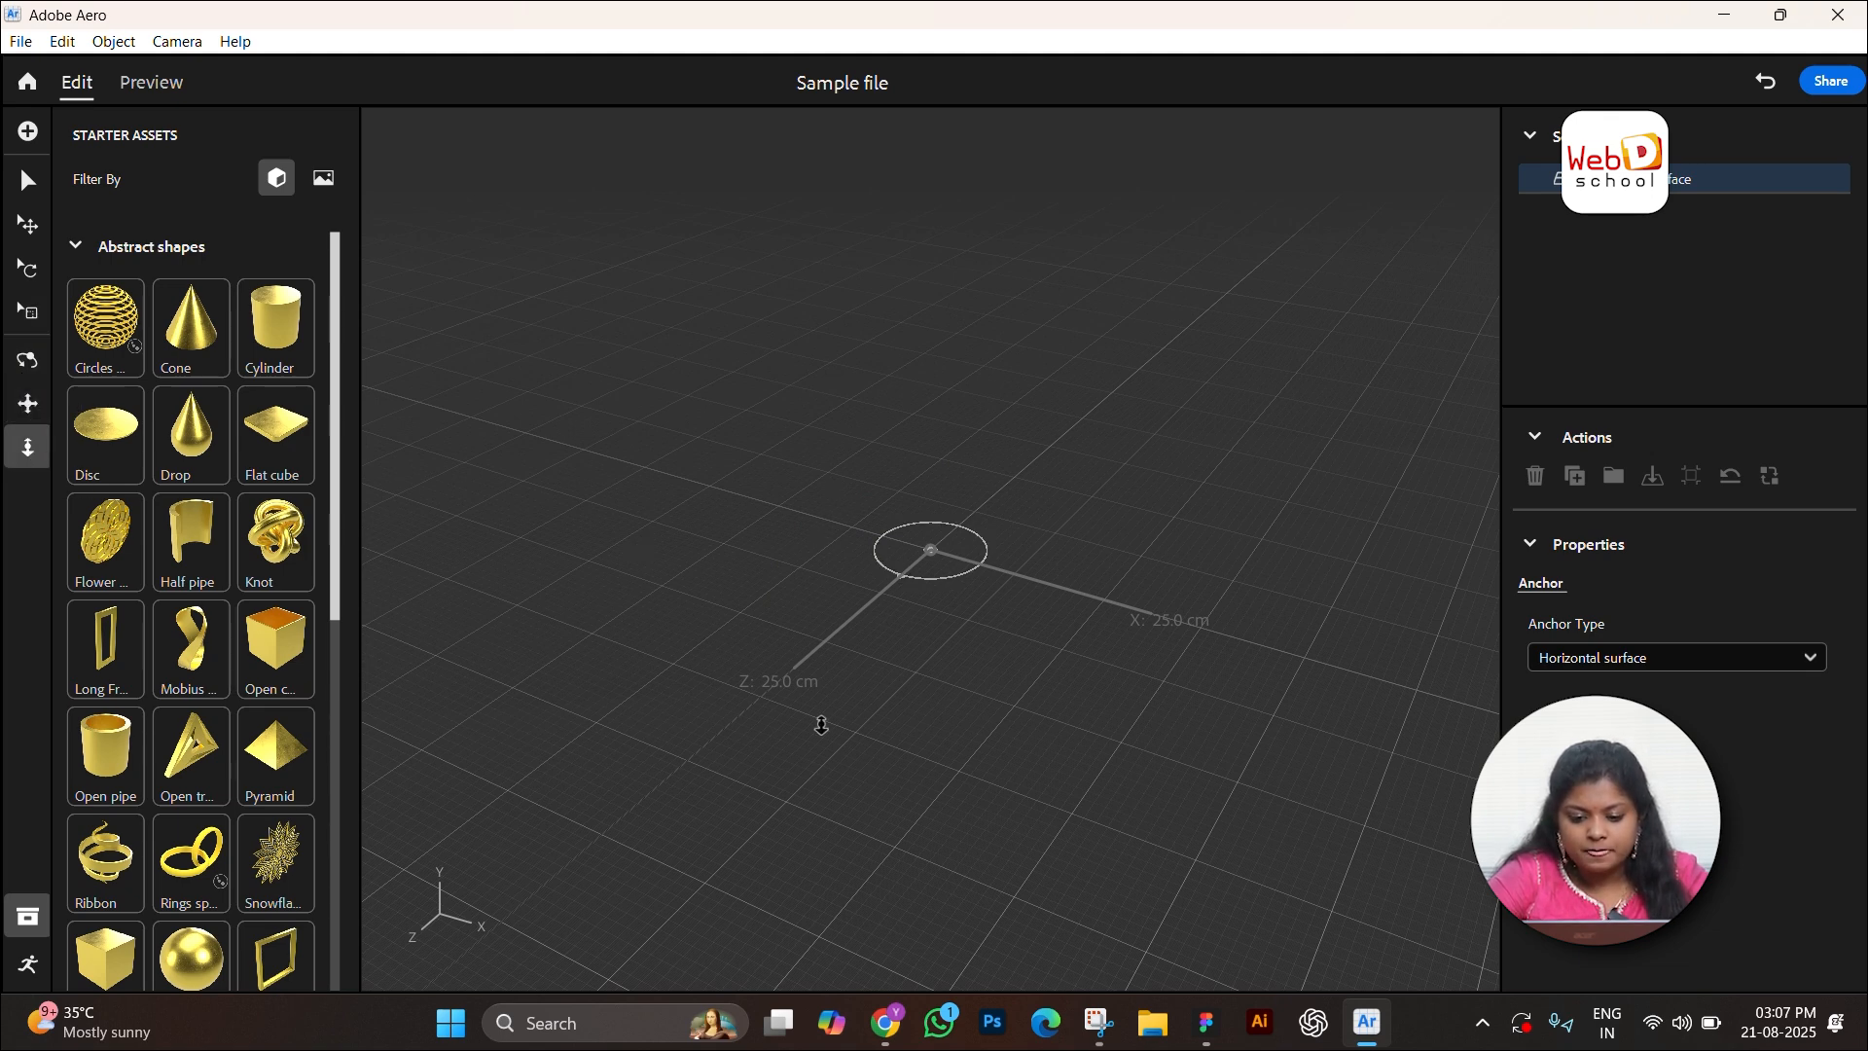
left_click(28, 360)
left_click_drag(826, 412, 846, 455)
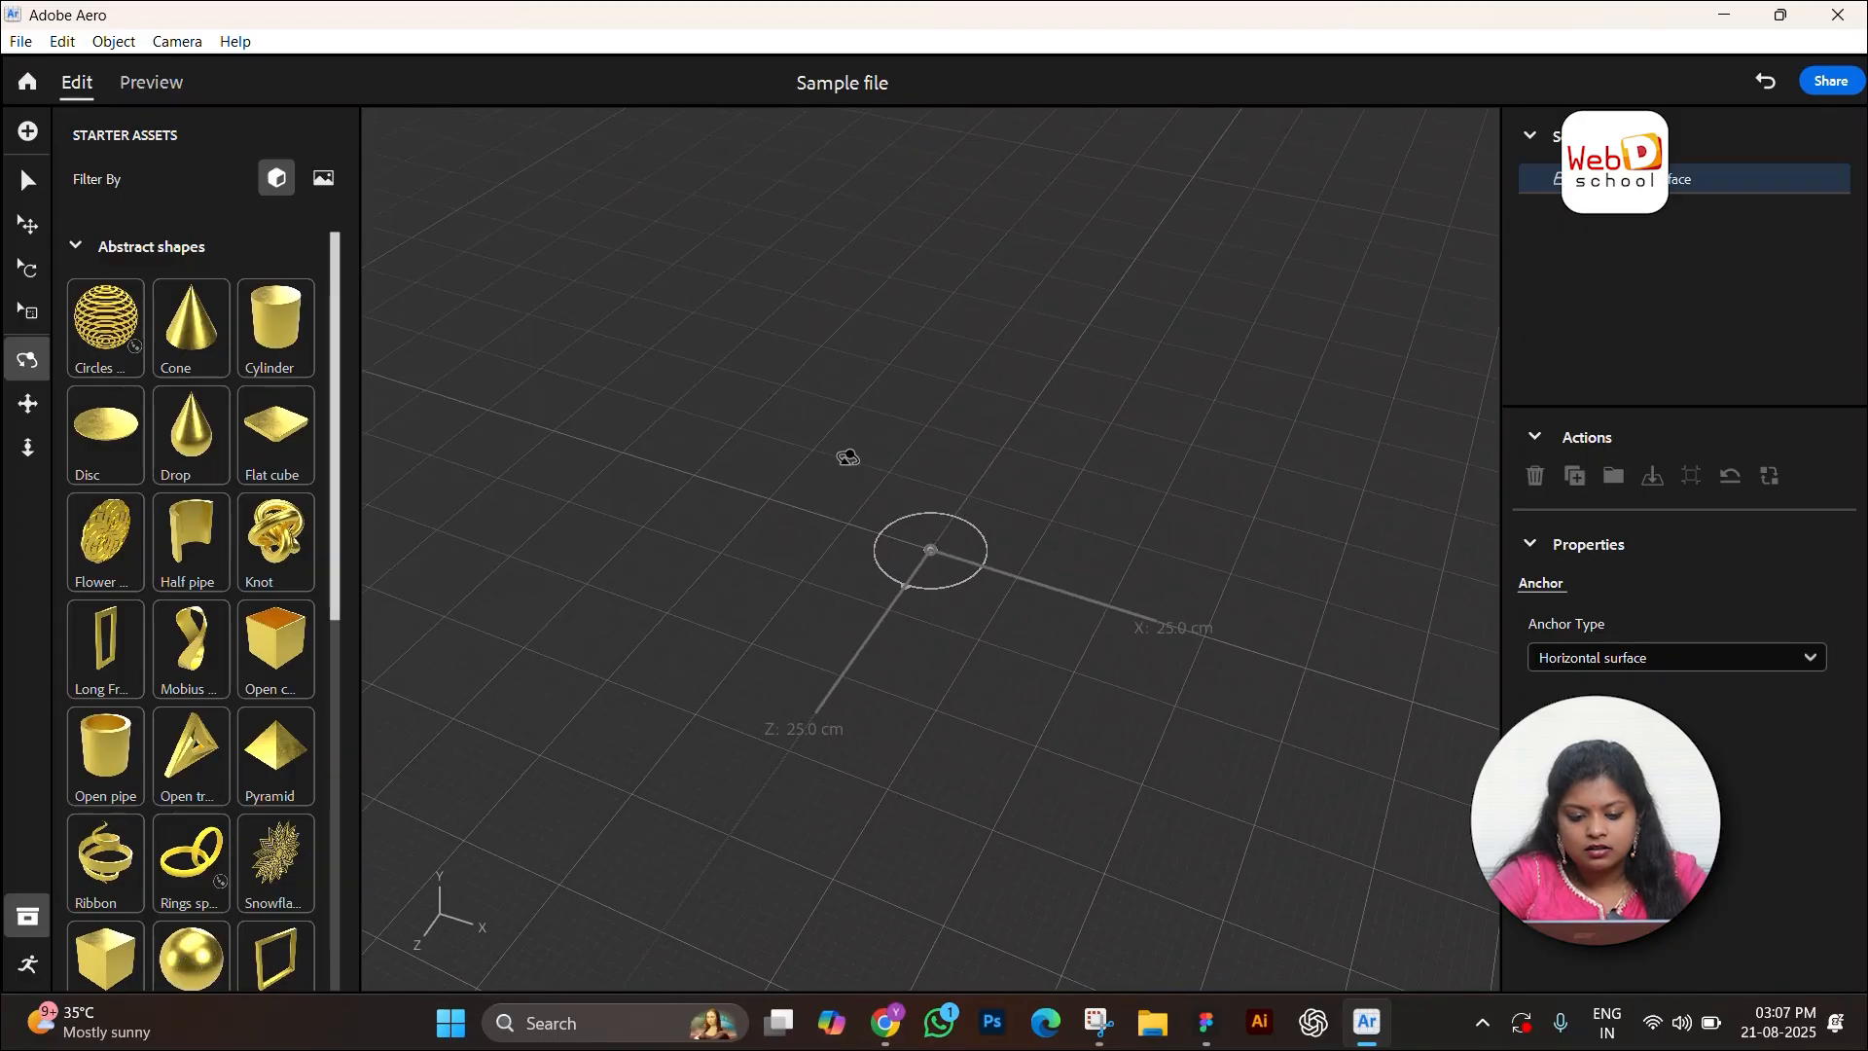
left_click(27, 403)
left_click_drag(829, 525, 622, 735)
left_click_drag(1103, 344, 973, 672)
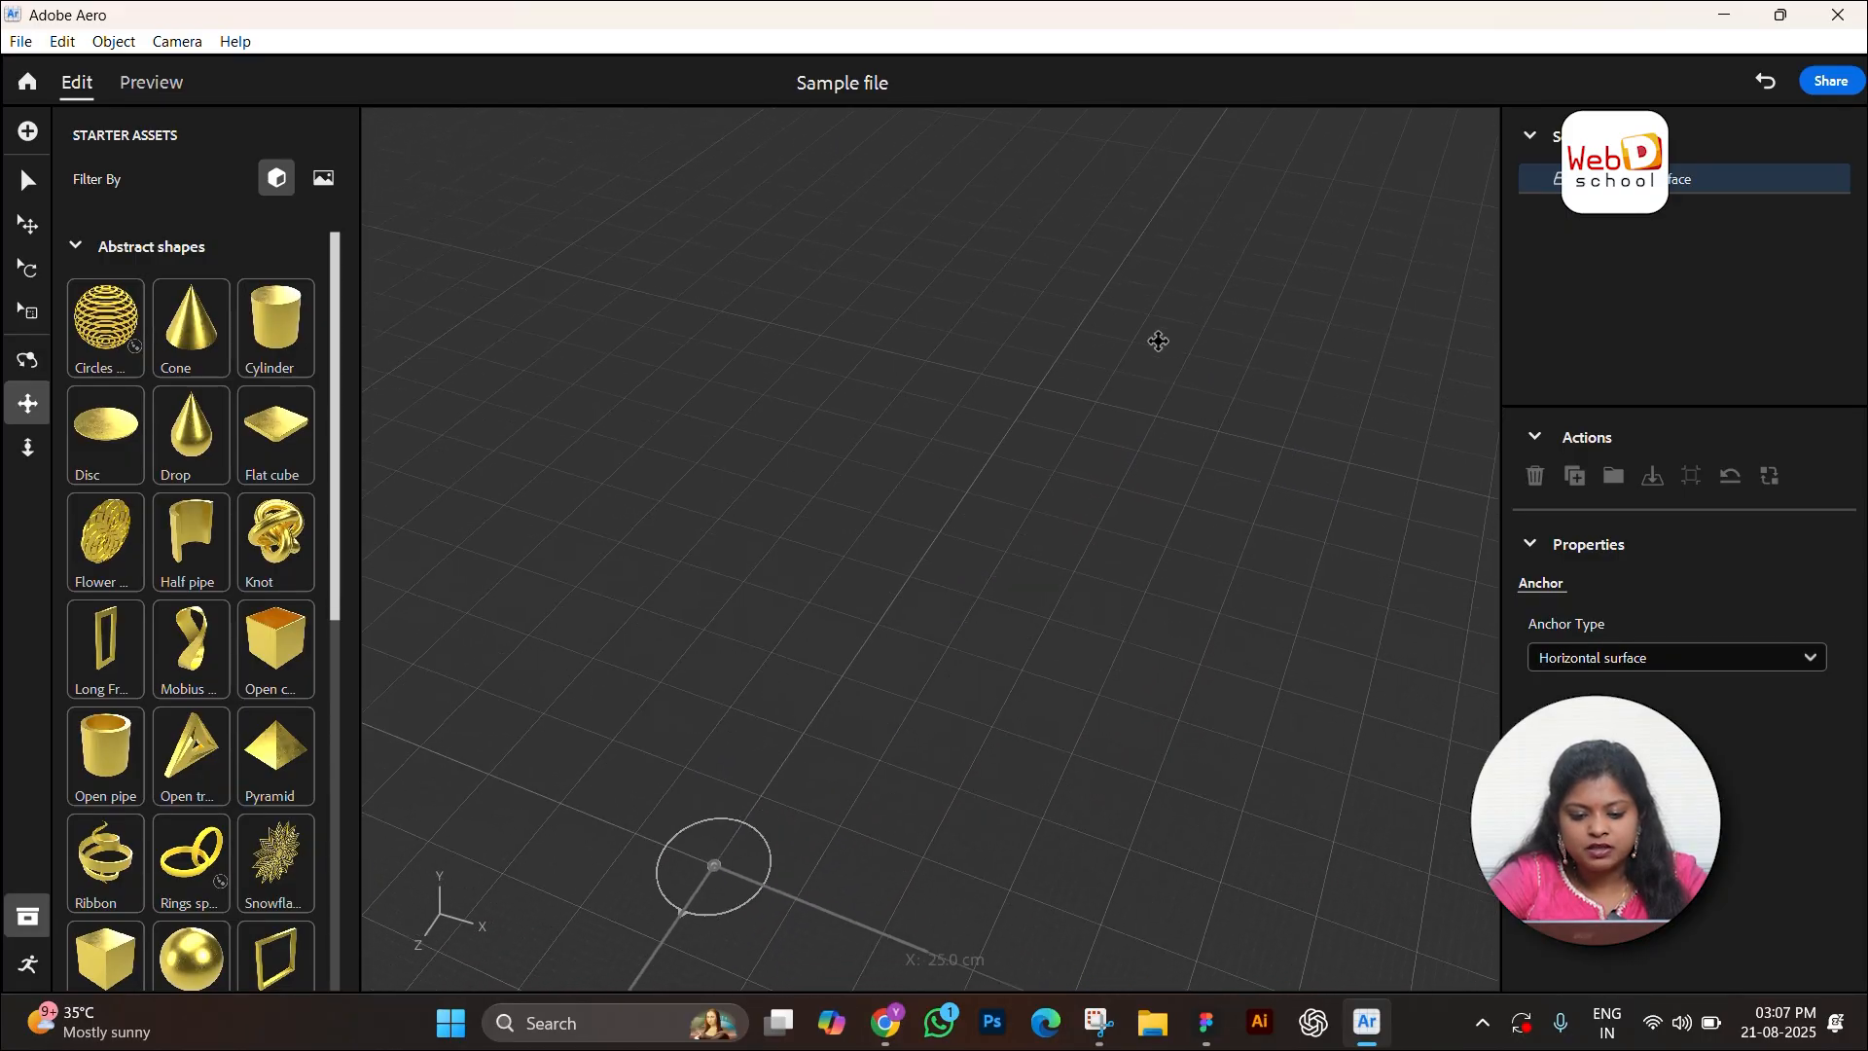
left_click_drag(781, 731, 852, 422)
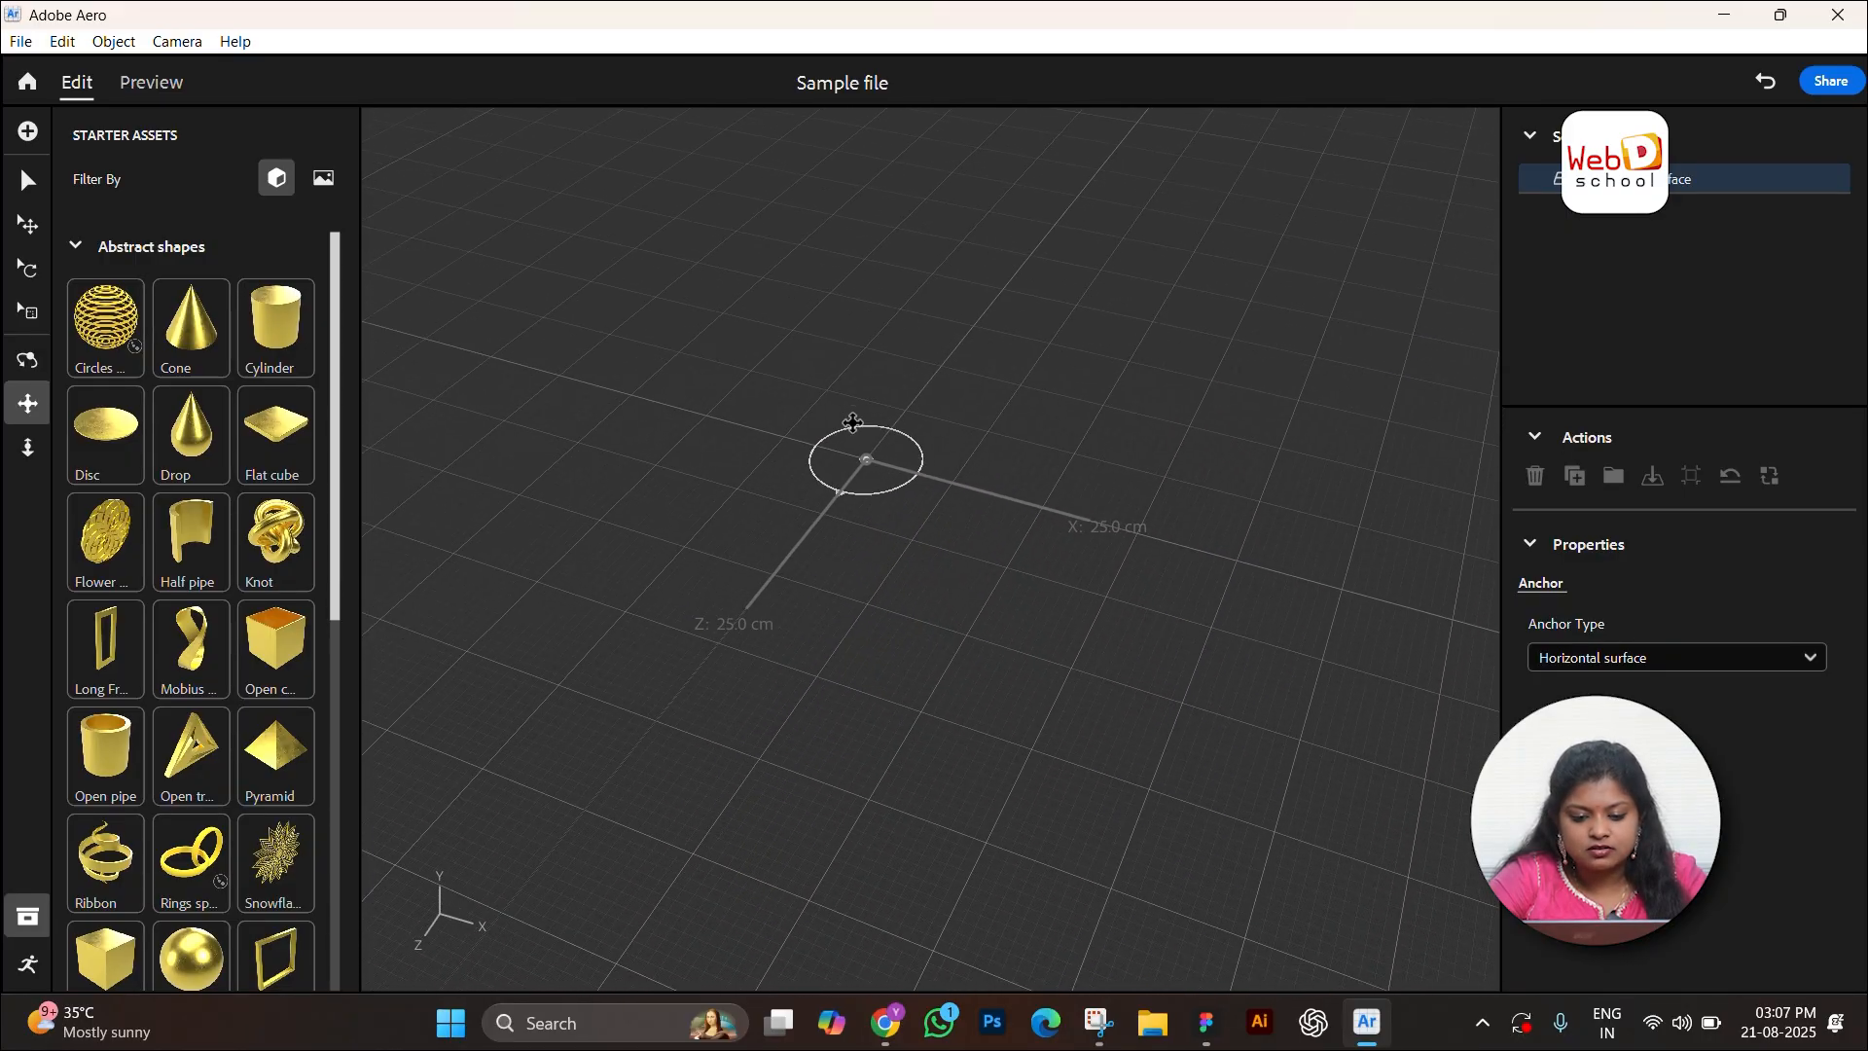
left_click(28, 450)
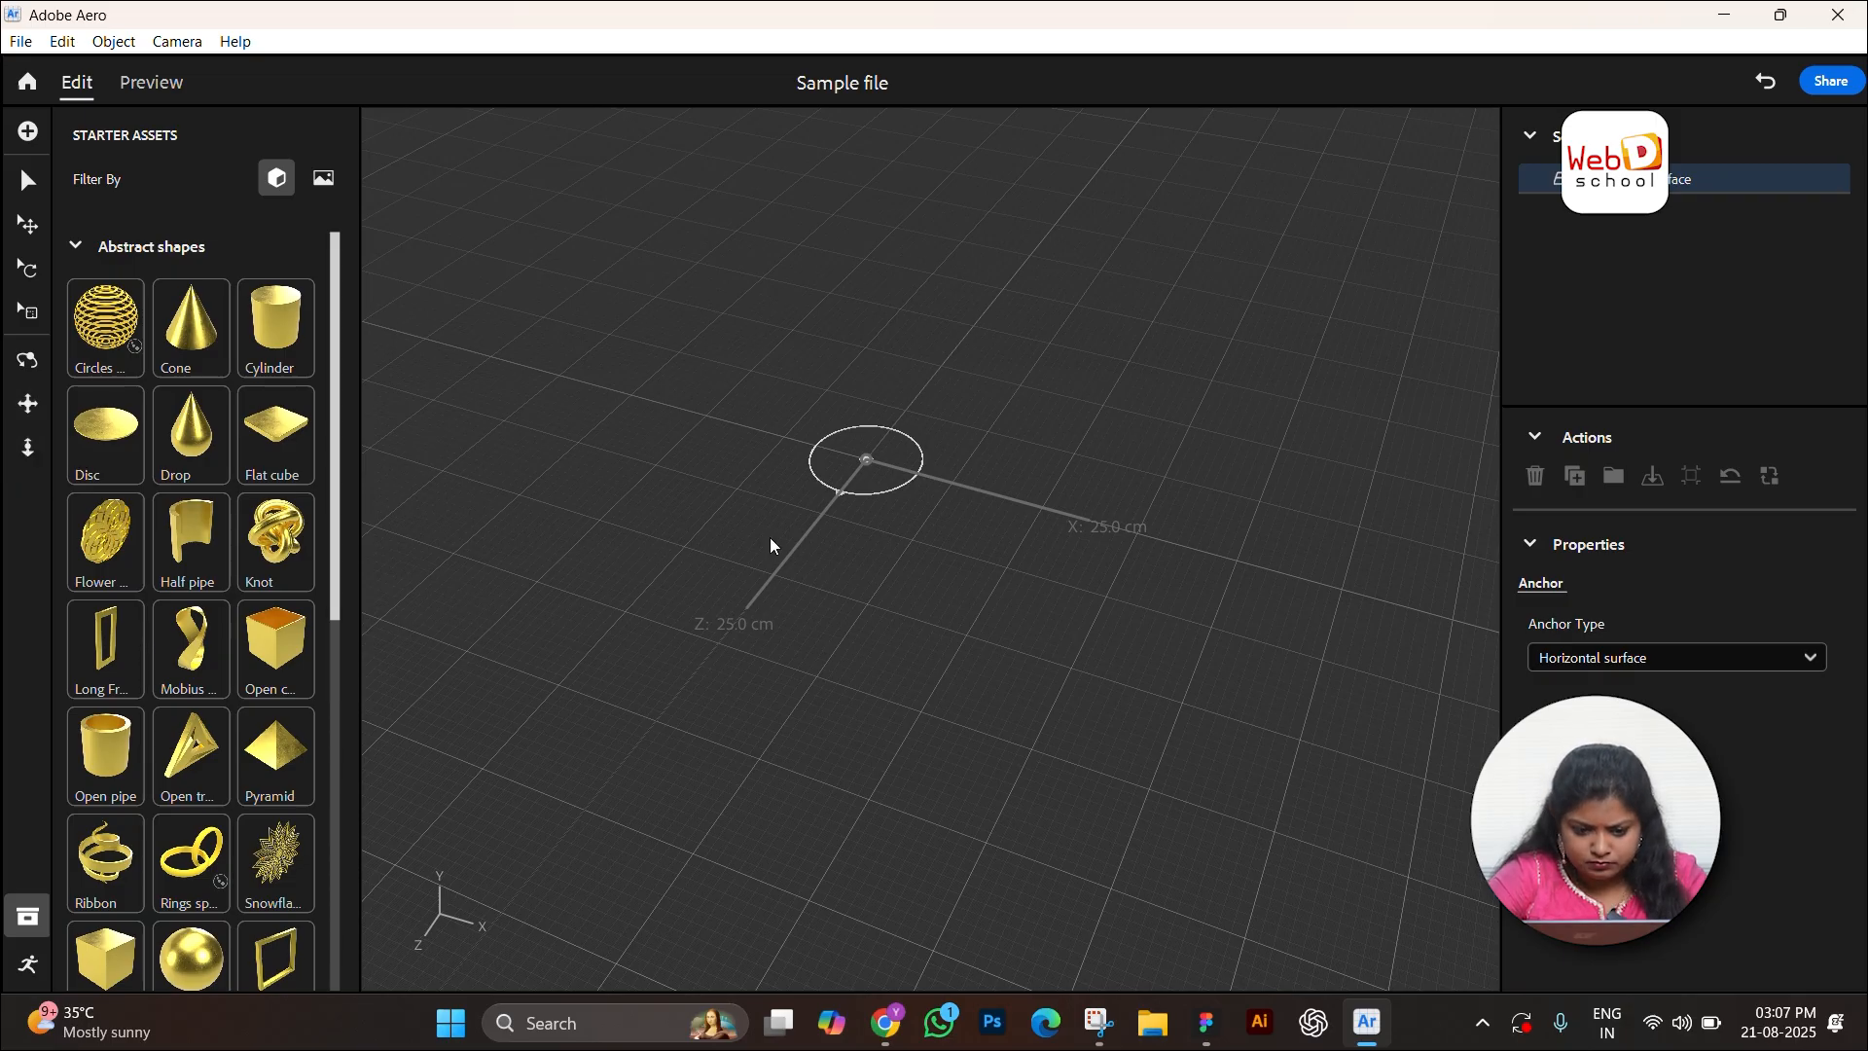
left_click_drag(767, 540, 1149, 415)
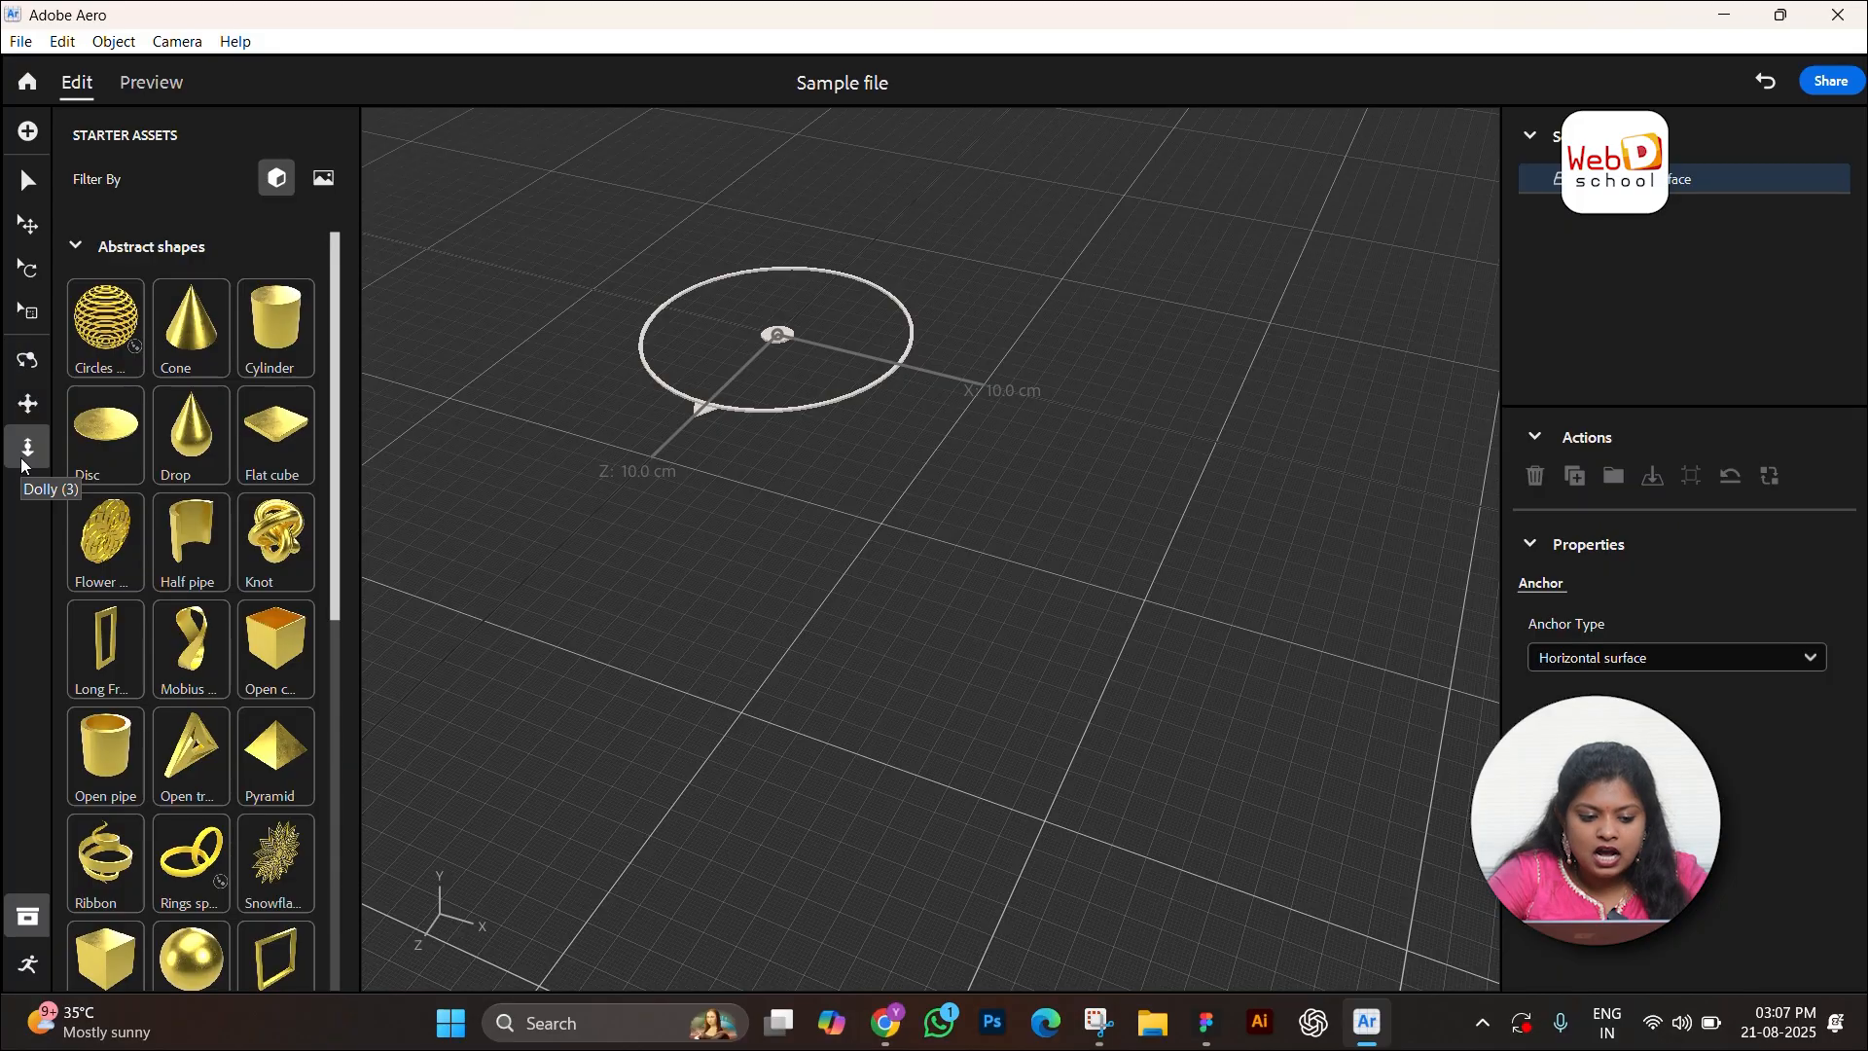
left_click_drag(859, 517, 819, 721)
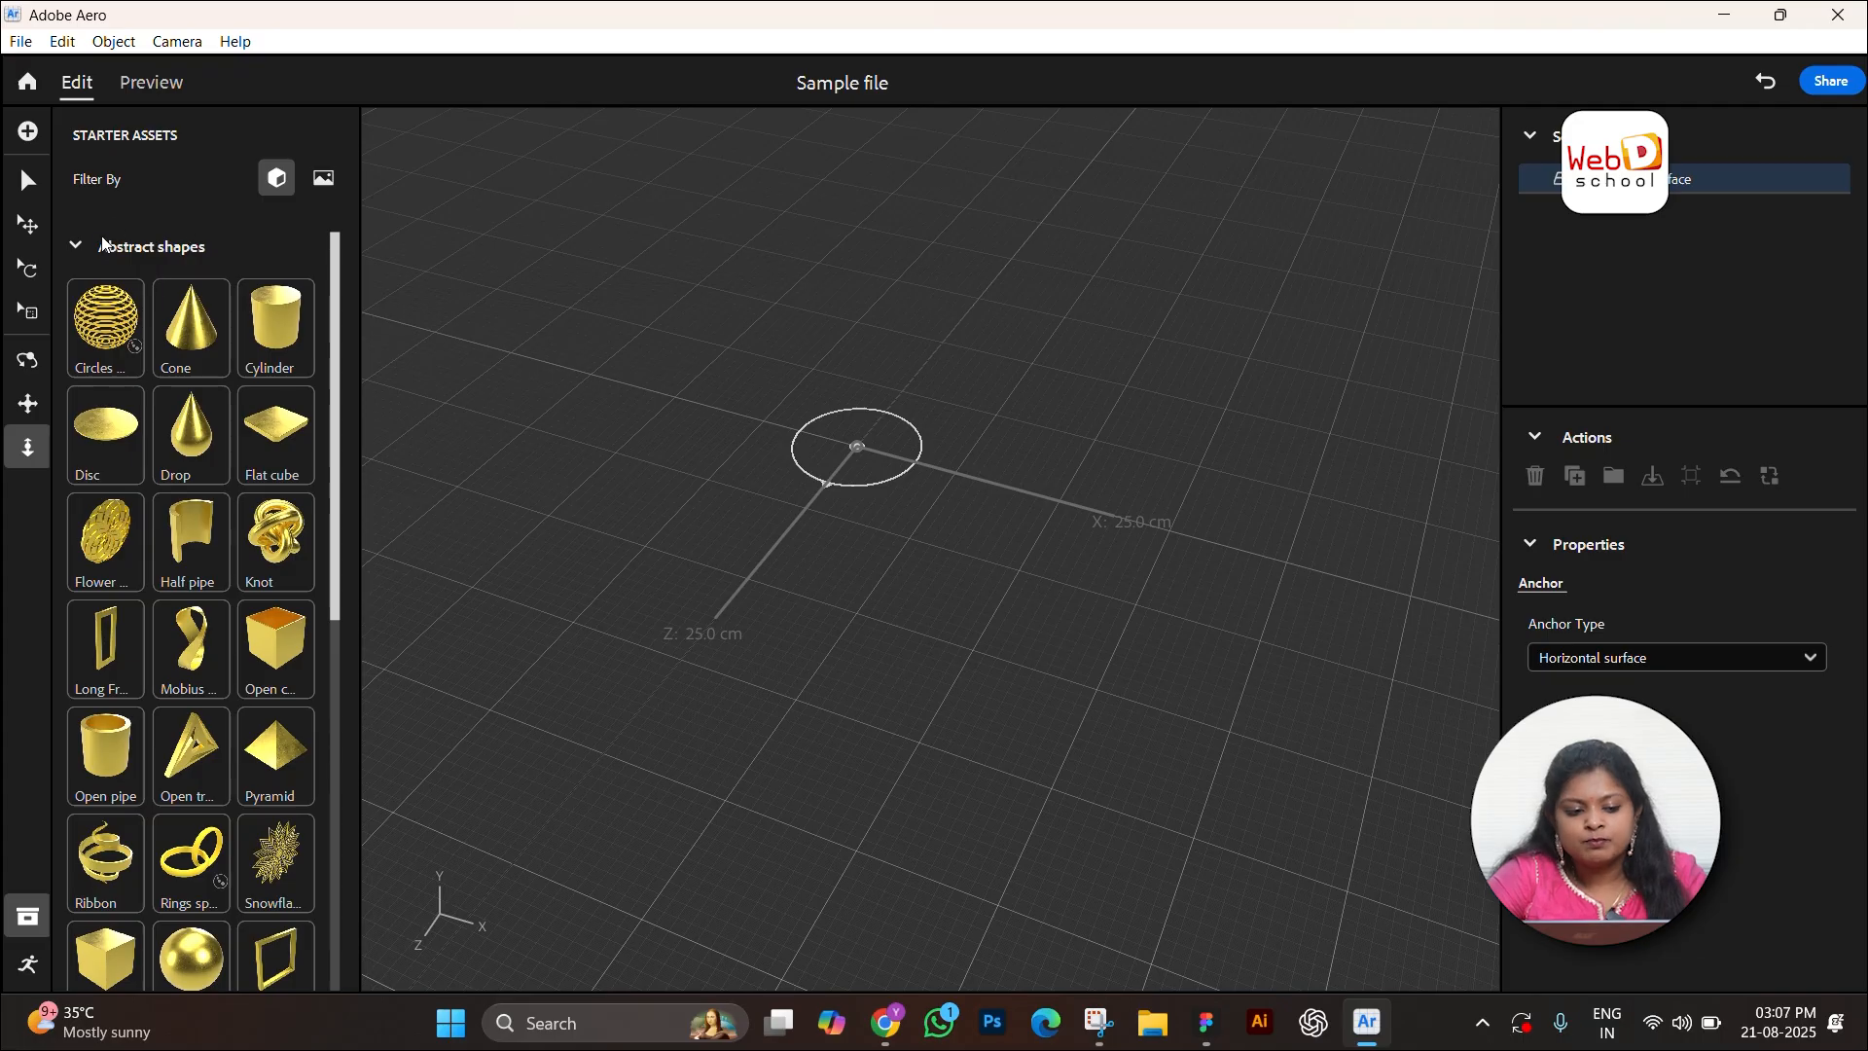
Step: Add the Dinosaur from the Animation starter assets to the scene
left_click(74, 248)
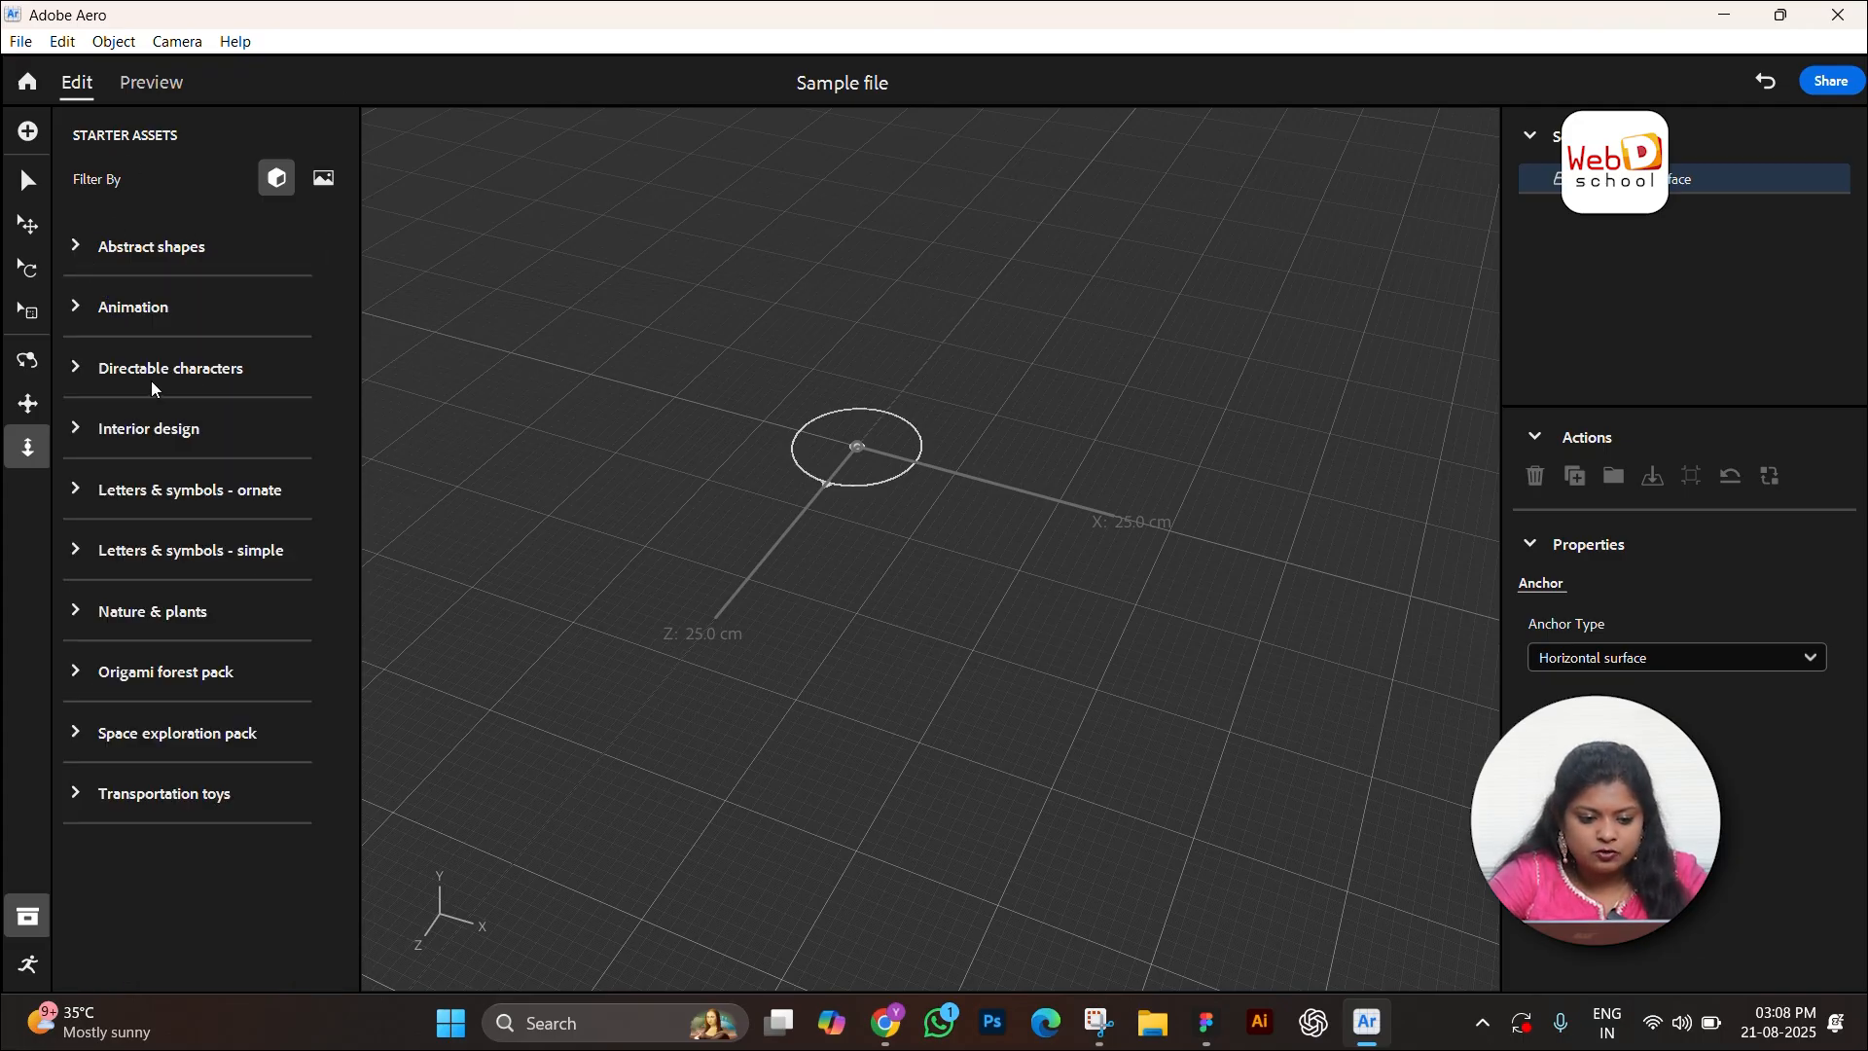
left_click(80, 306)
left_click(107, 491)
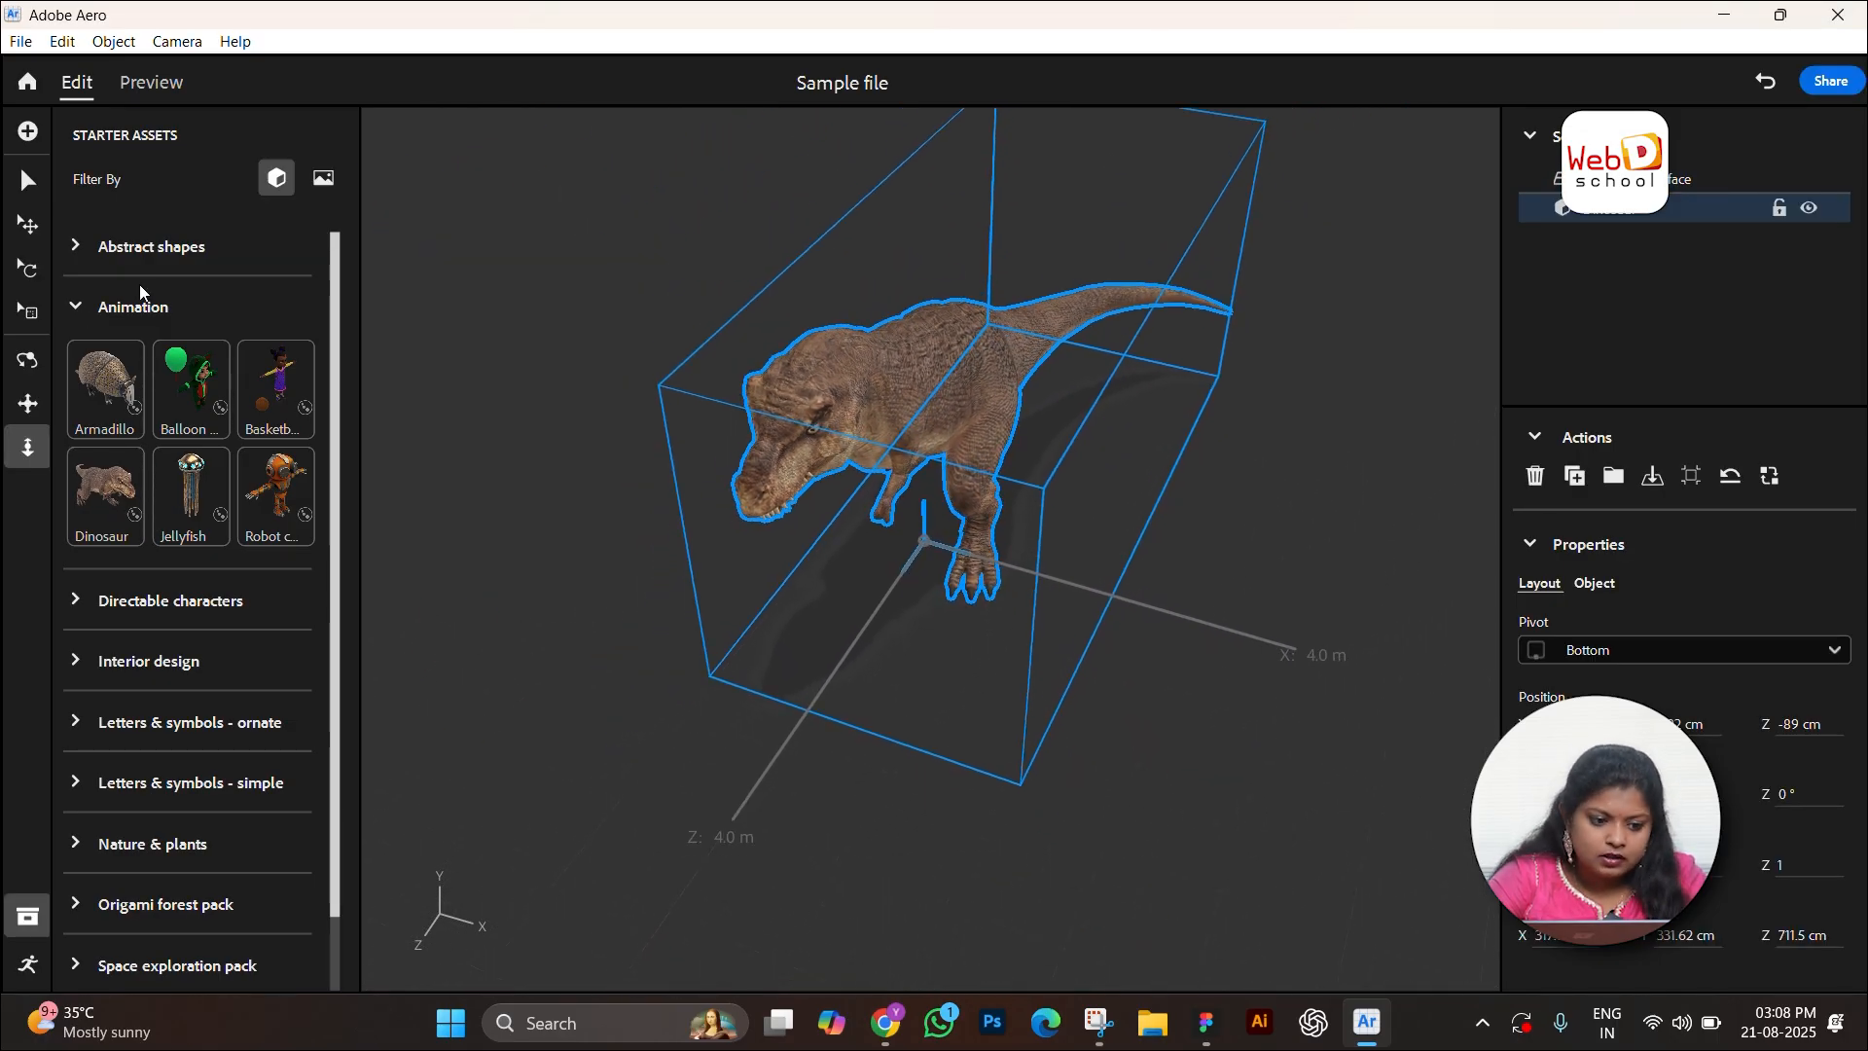
Step: Move the dinosaur down along Y, back along X, and forward along Z to a Z position of about 19.3 cm
left_click(27, 225)
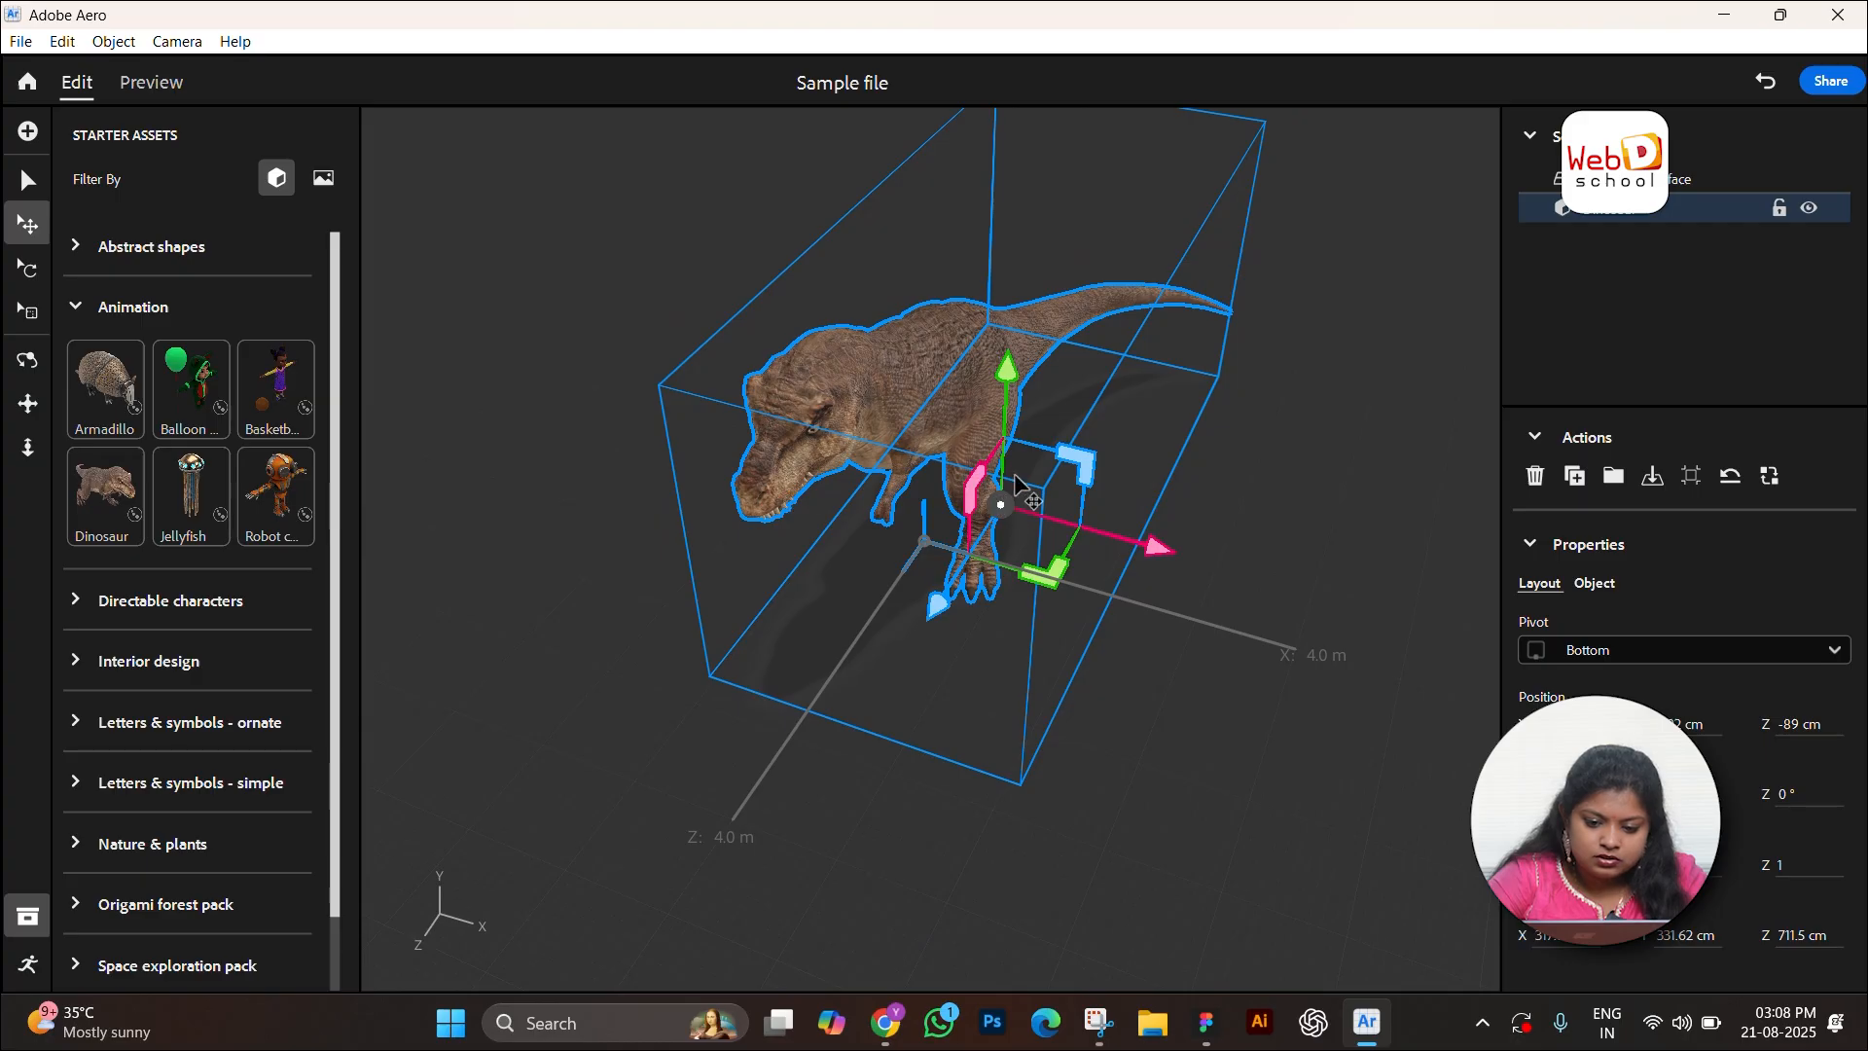
left_click_drag(1006, 367, 980, 498)
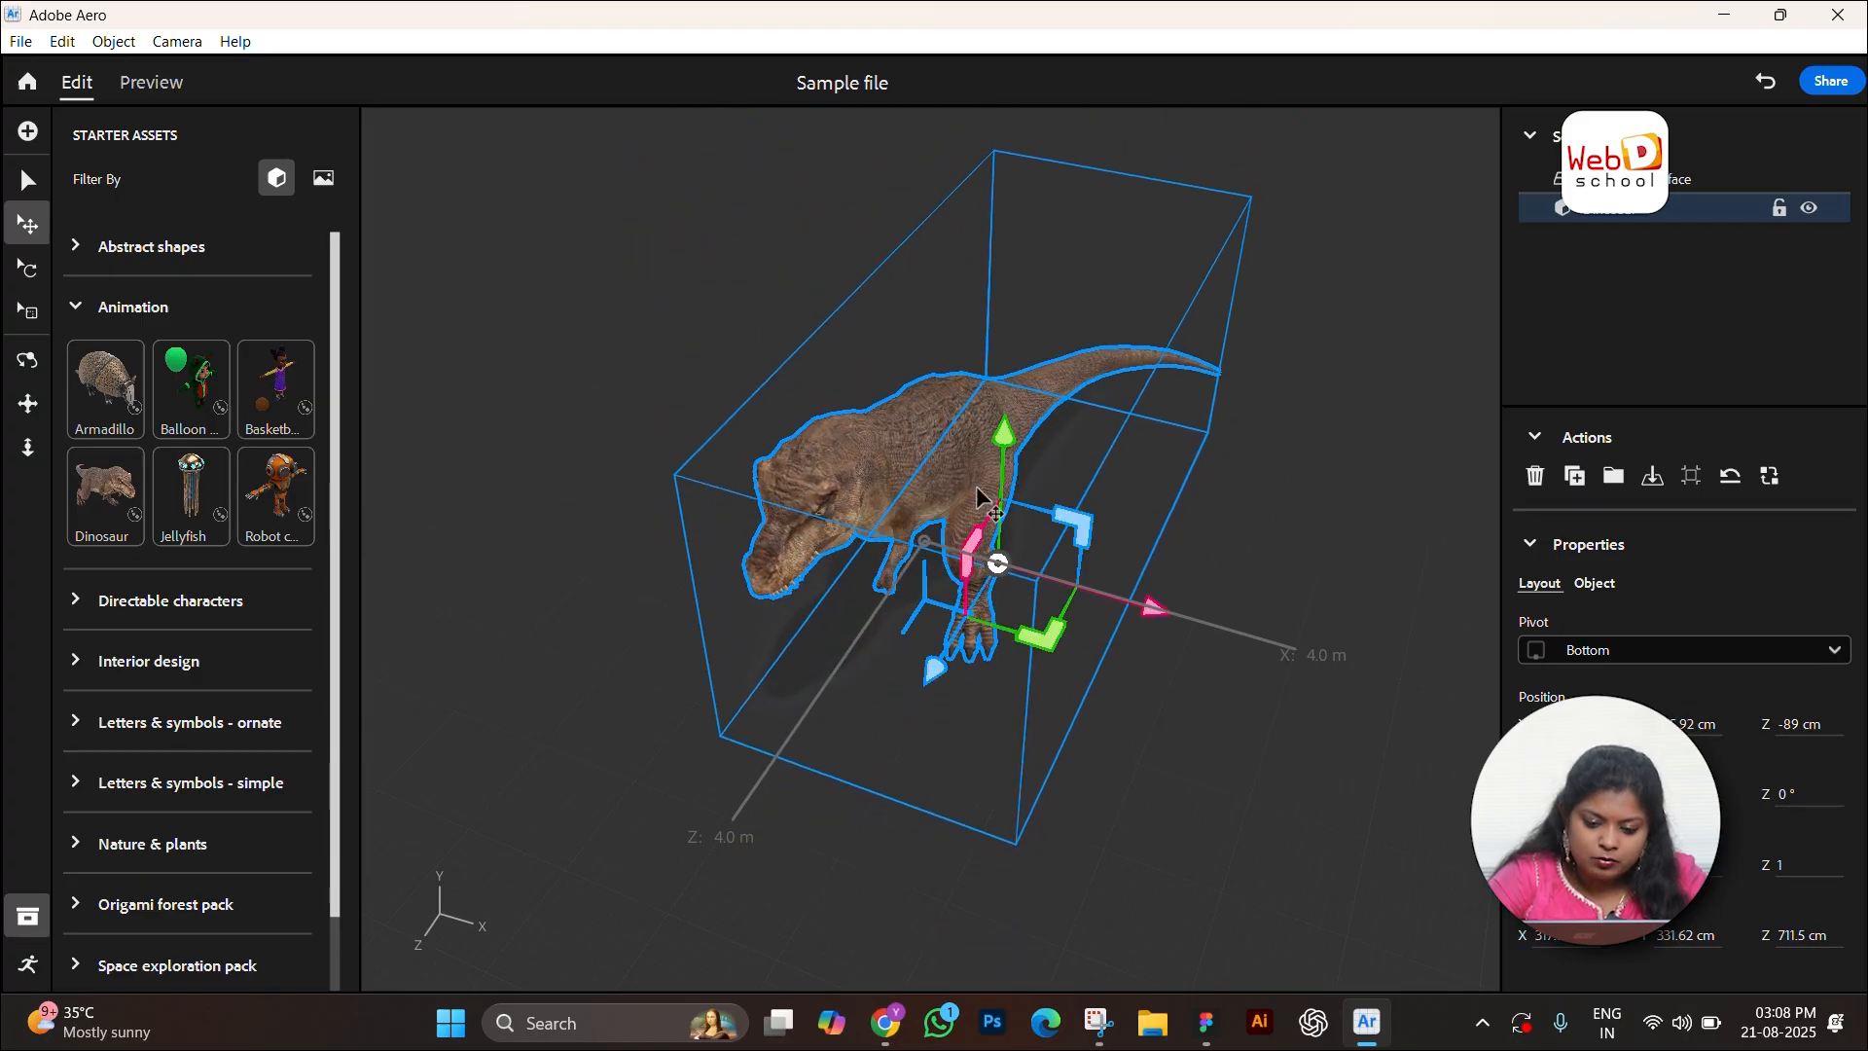
left_click_drag(1156, 610, 1039, 595)
left_click_drag(822, 630, 784, 710)
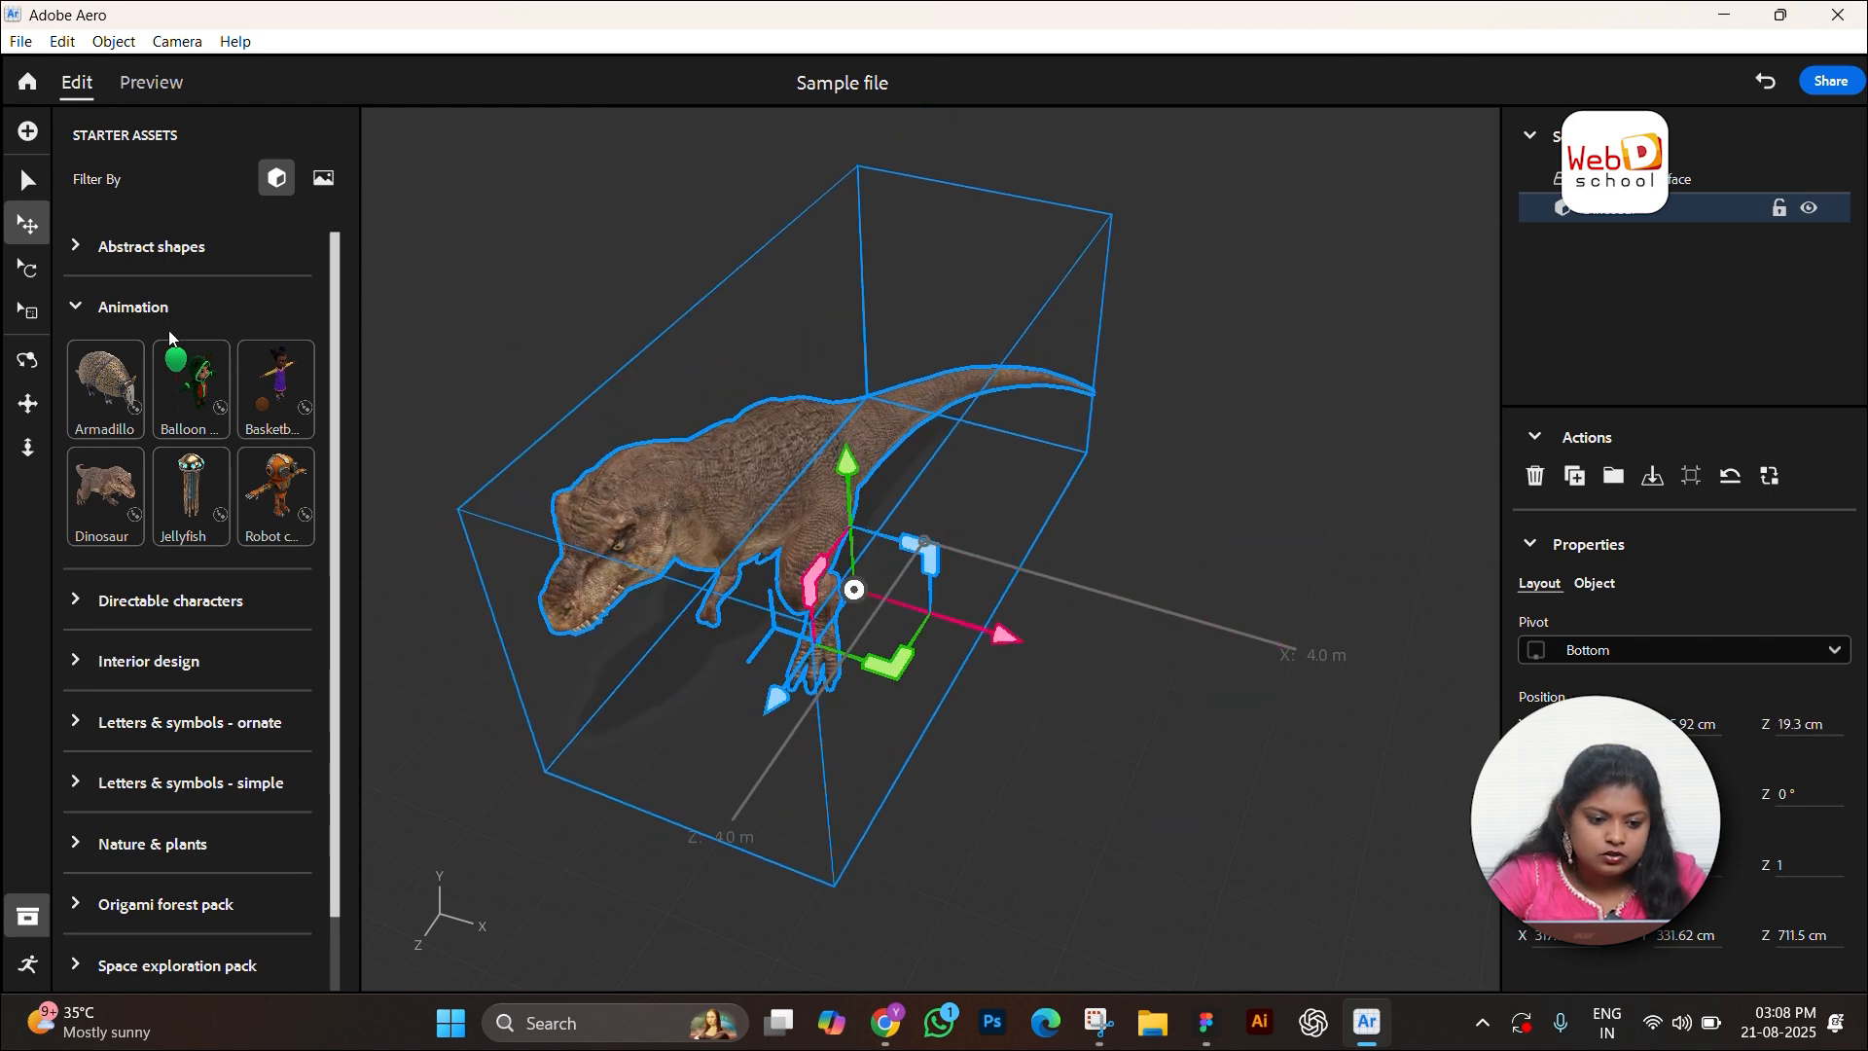
Step: Rotate the dinosaur at the anchor so it stands upright and faces forward between the X and Z axes
left_click(28, 282)
left_click_drag(806, 637, 917, 524)
left_click(917, 525)
left_click(832, 652)
left_click_drag(831, 665, 884, 515)
left_click_drag(872, 619, 920, 596)
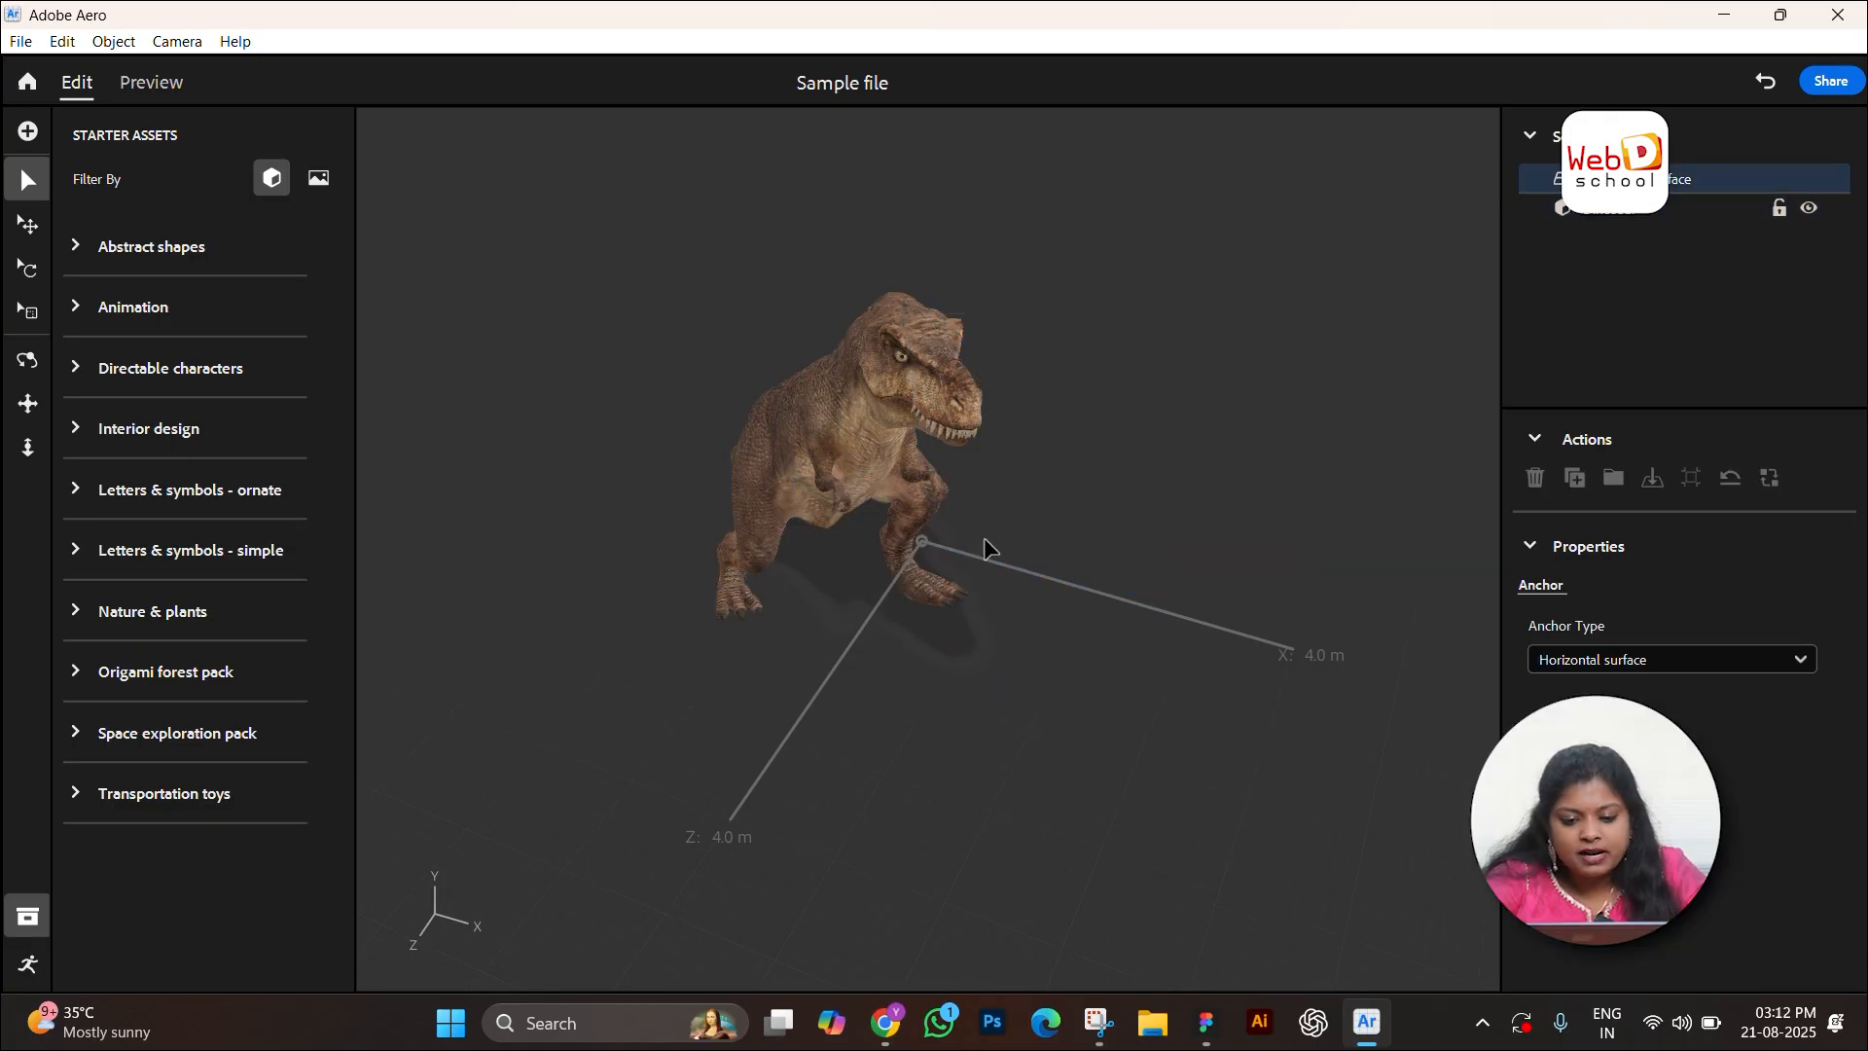
Step: Open the behavior builder and add a Start trigger for the scene
left_click(27, 968)
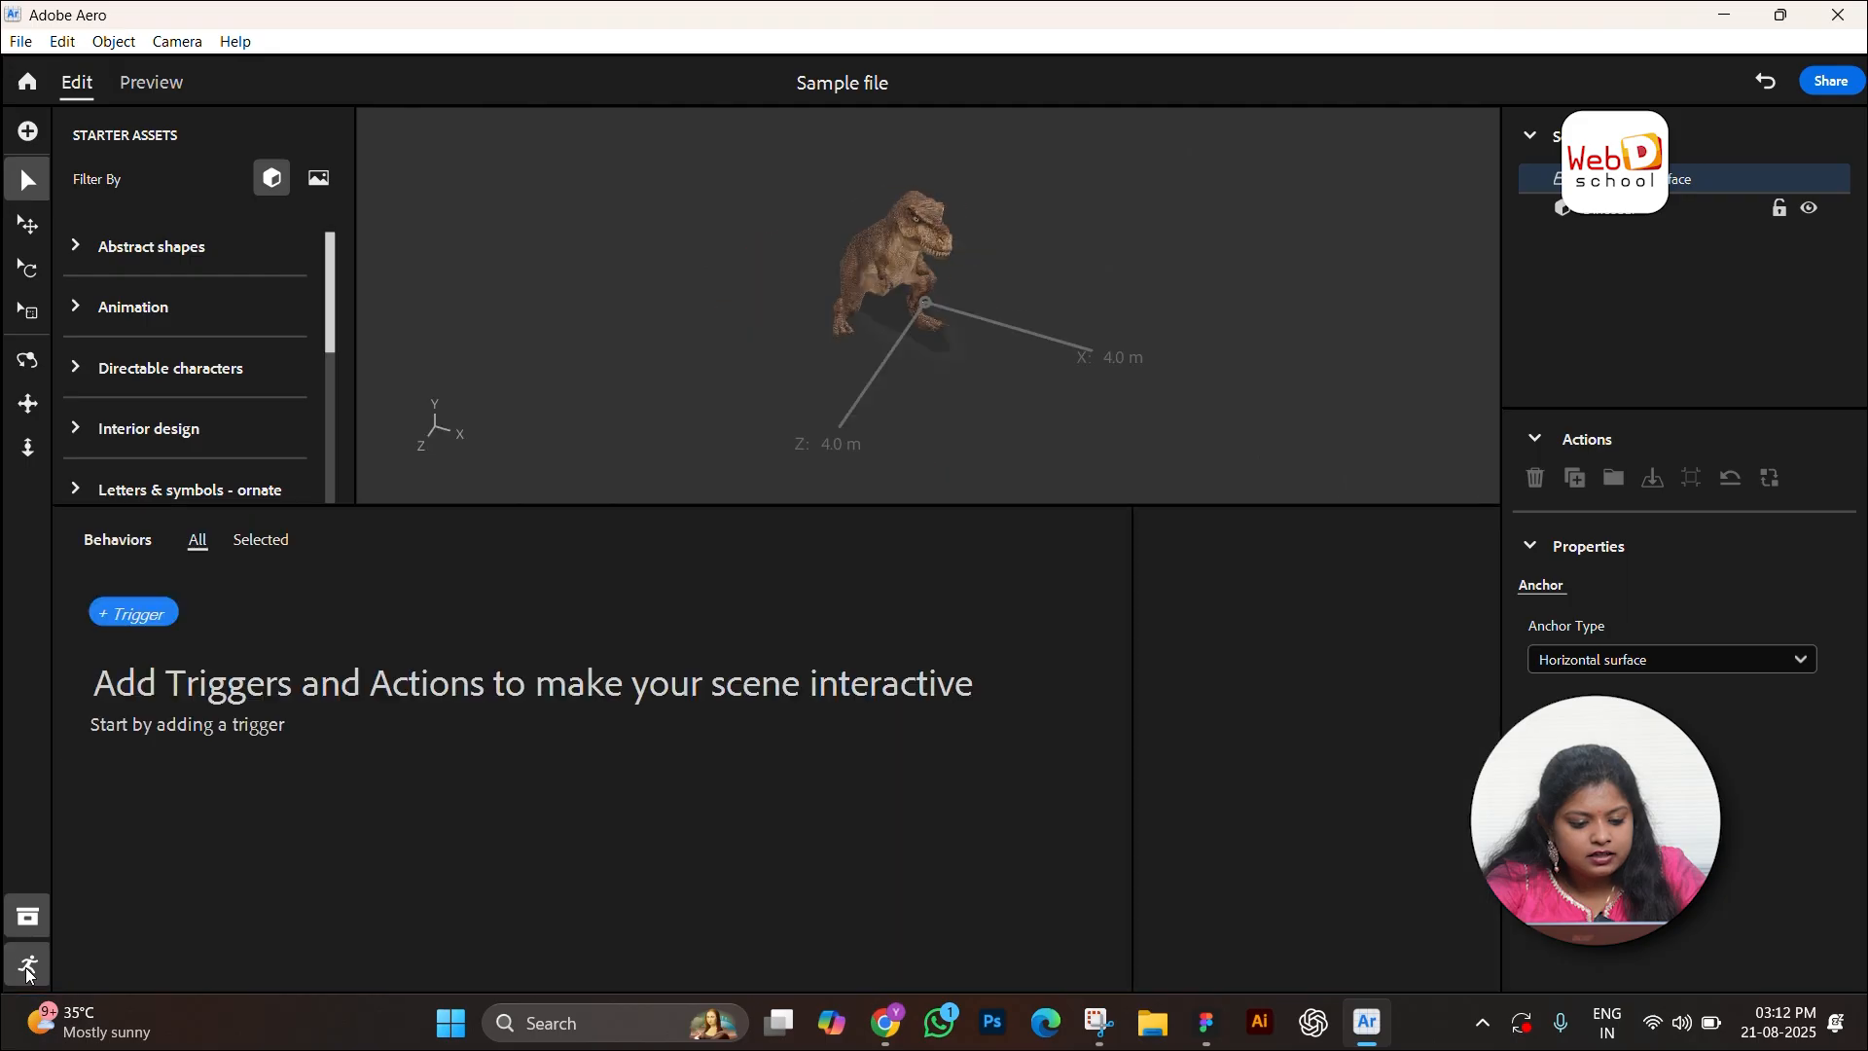
left_click(118, 620)
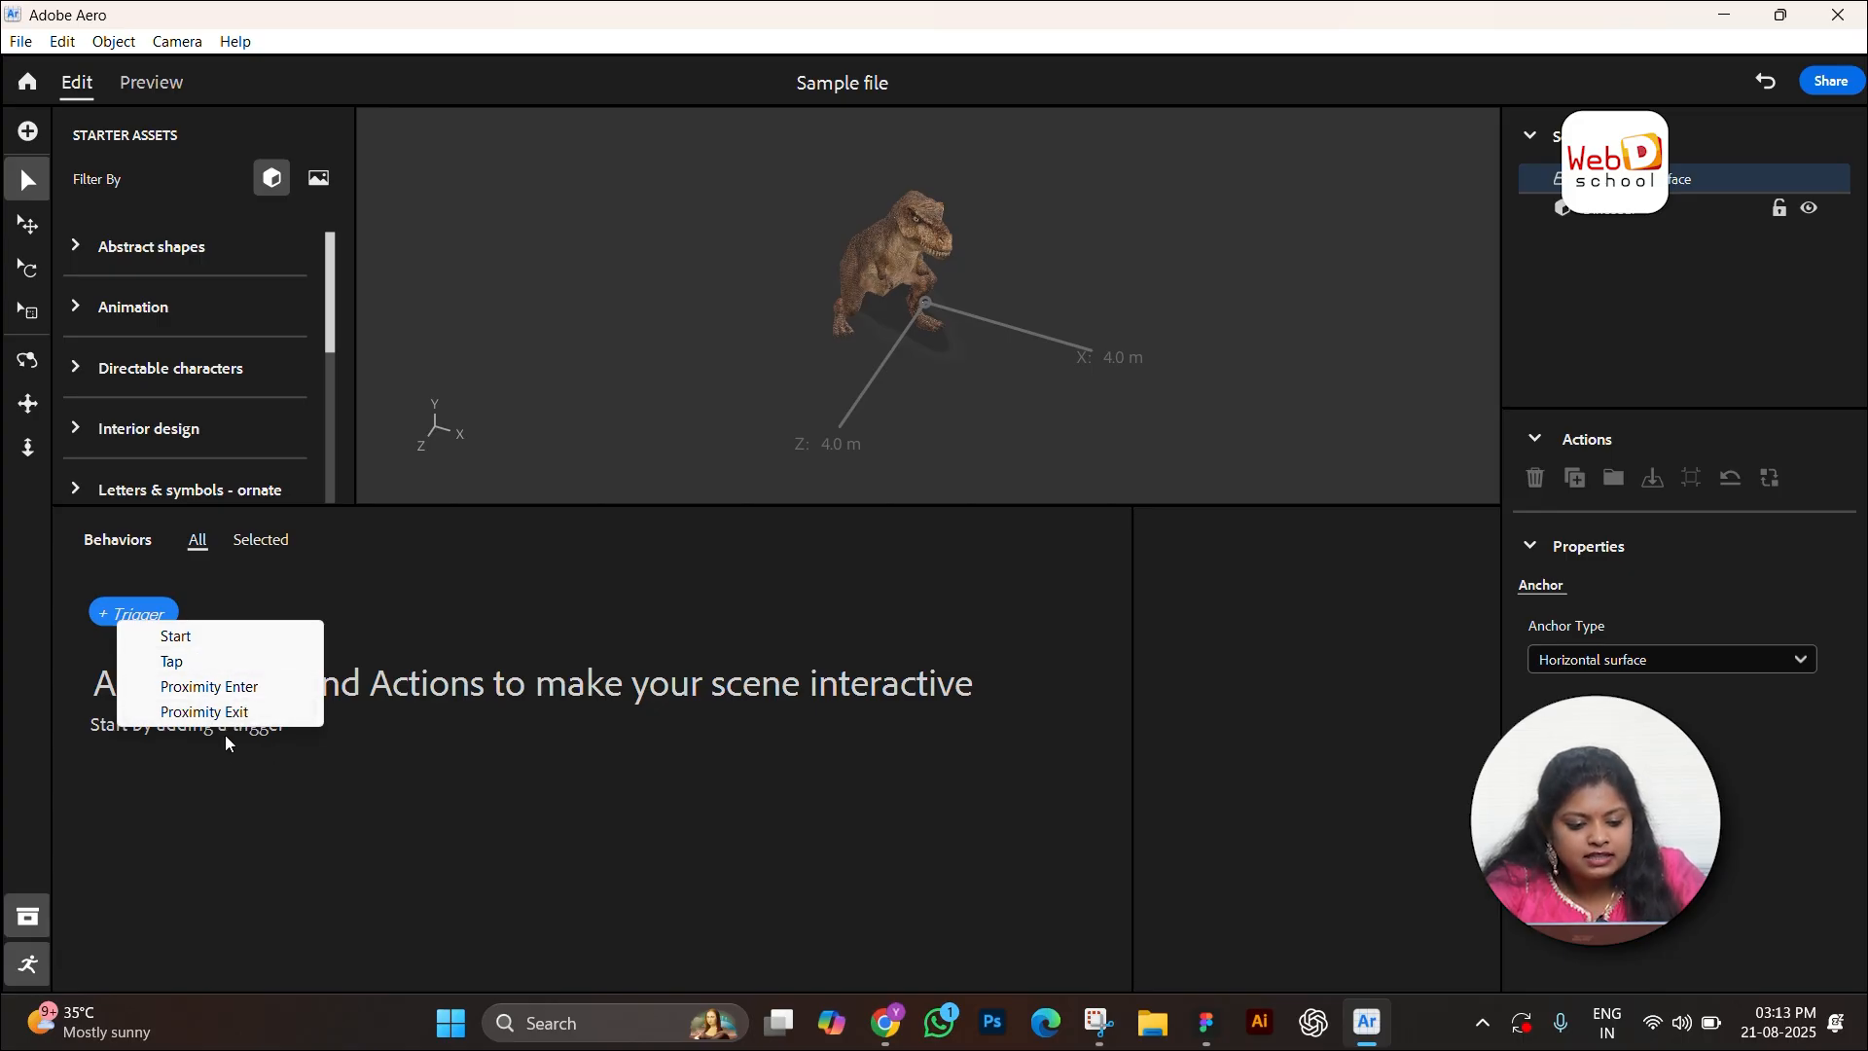
left_click(177, 637)
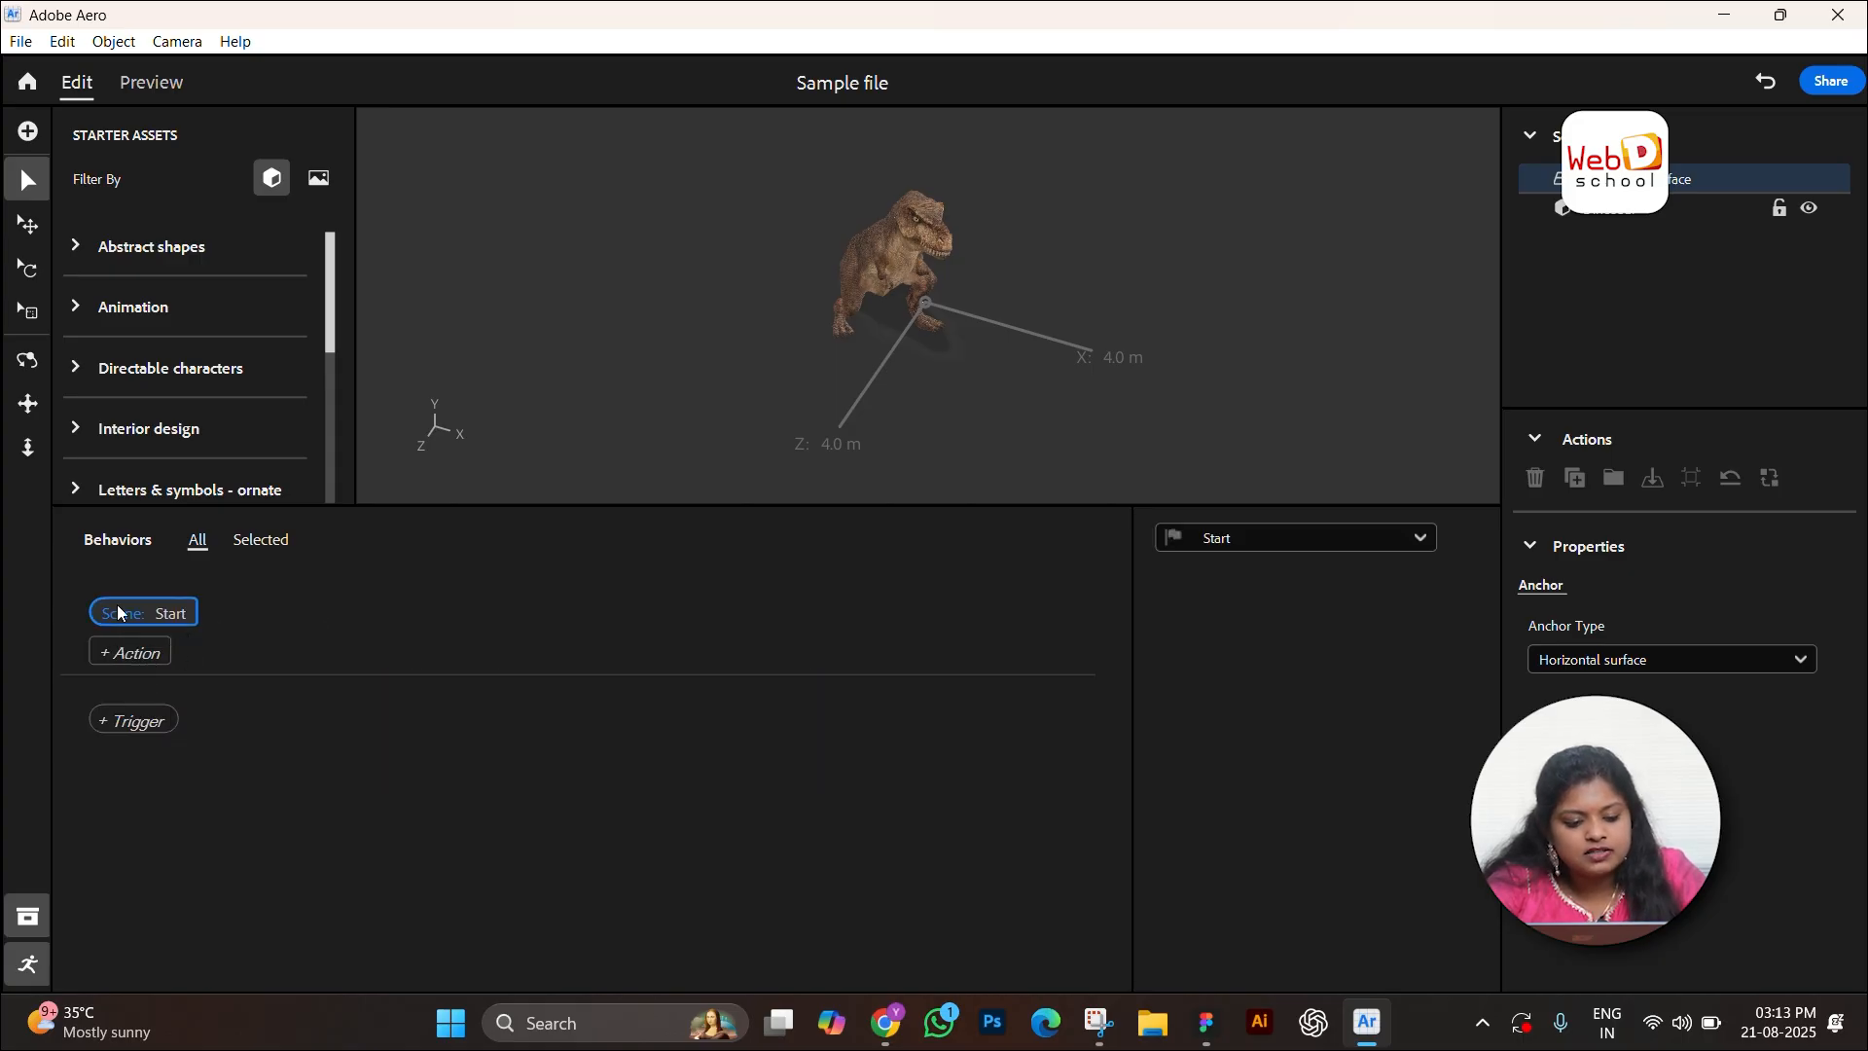
Step: Add a Play animation action to the Start trigger with Dinosaur as its subject
left_click(136, 651)
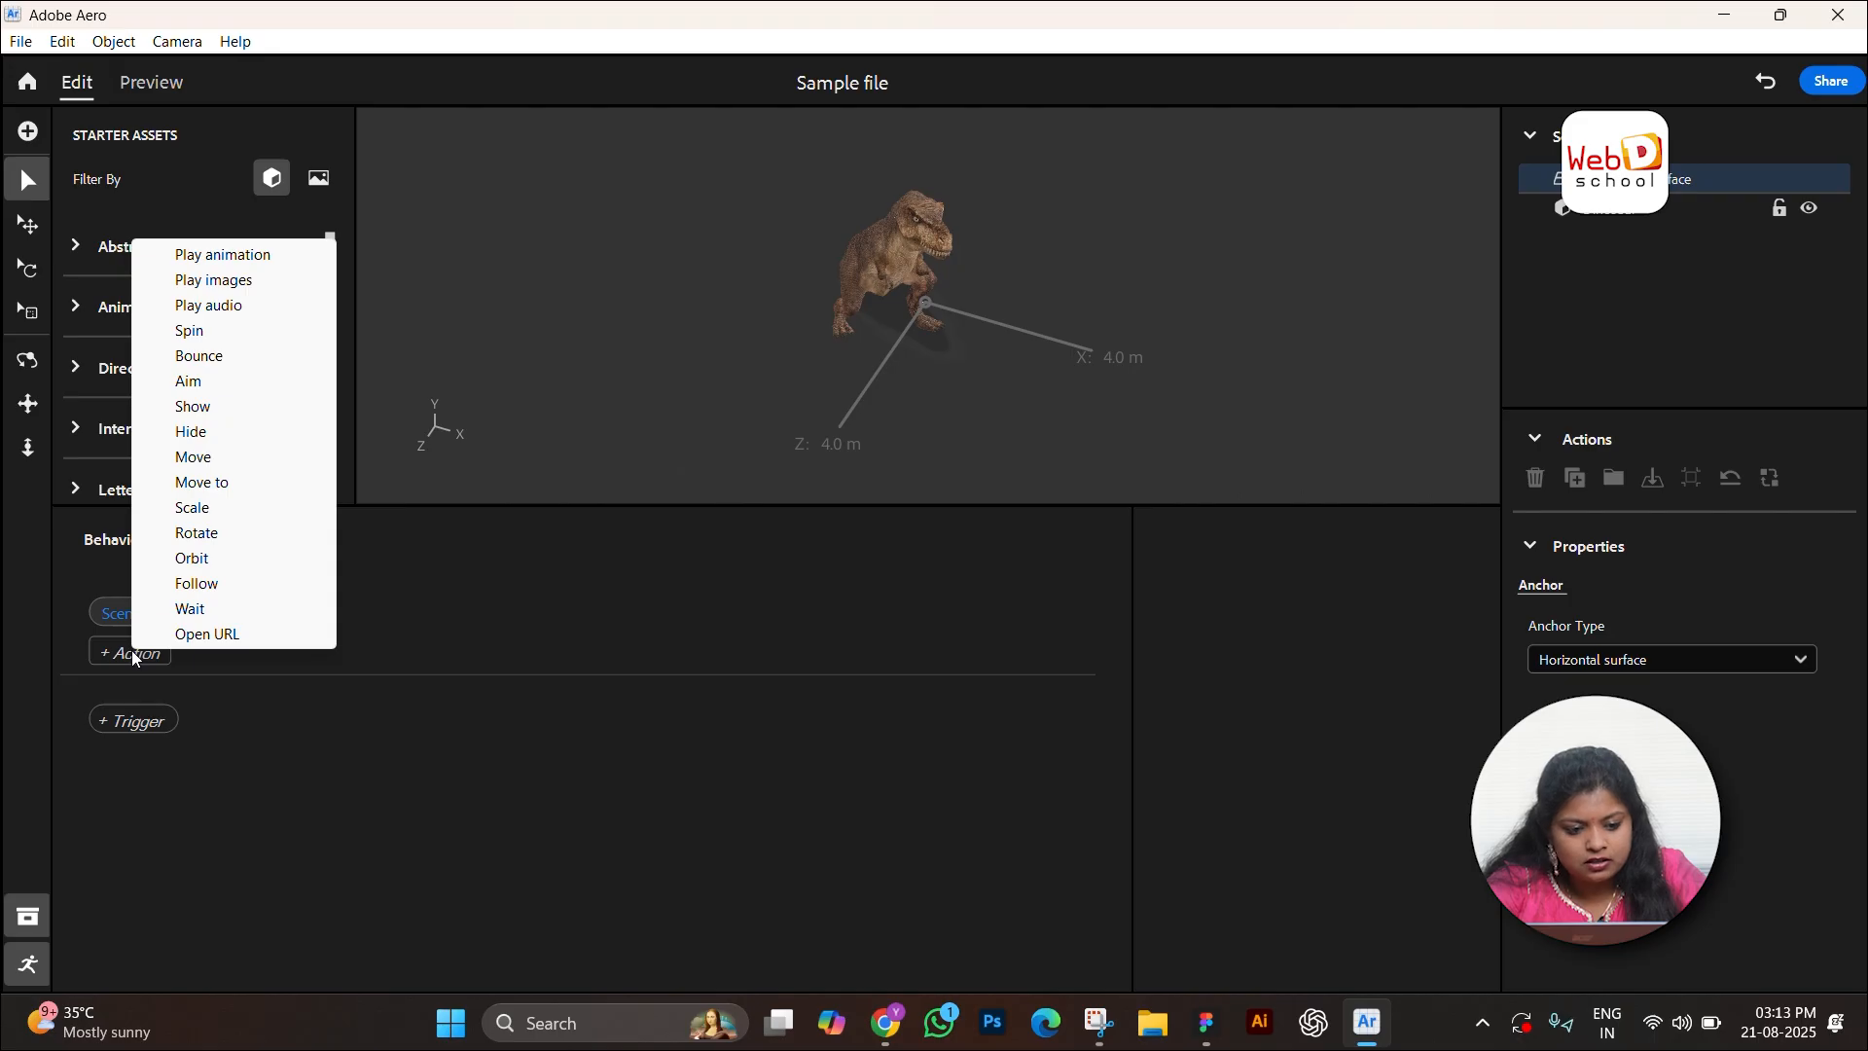
left_click(239, 258)
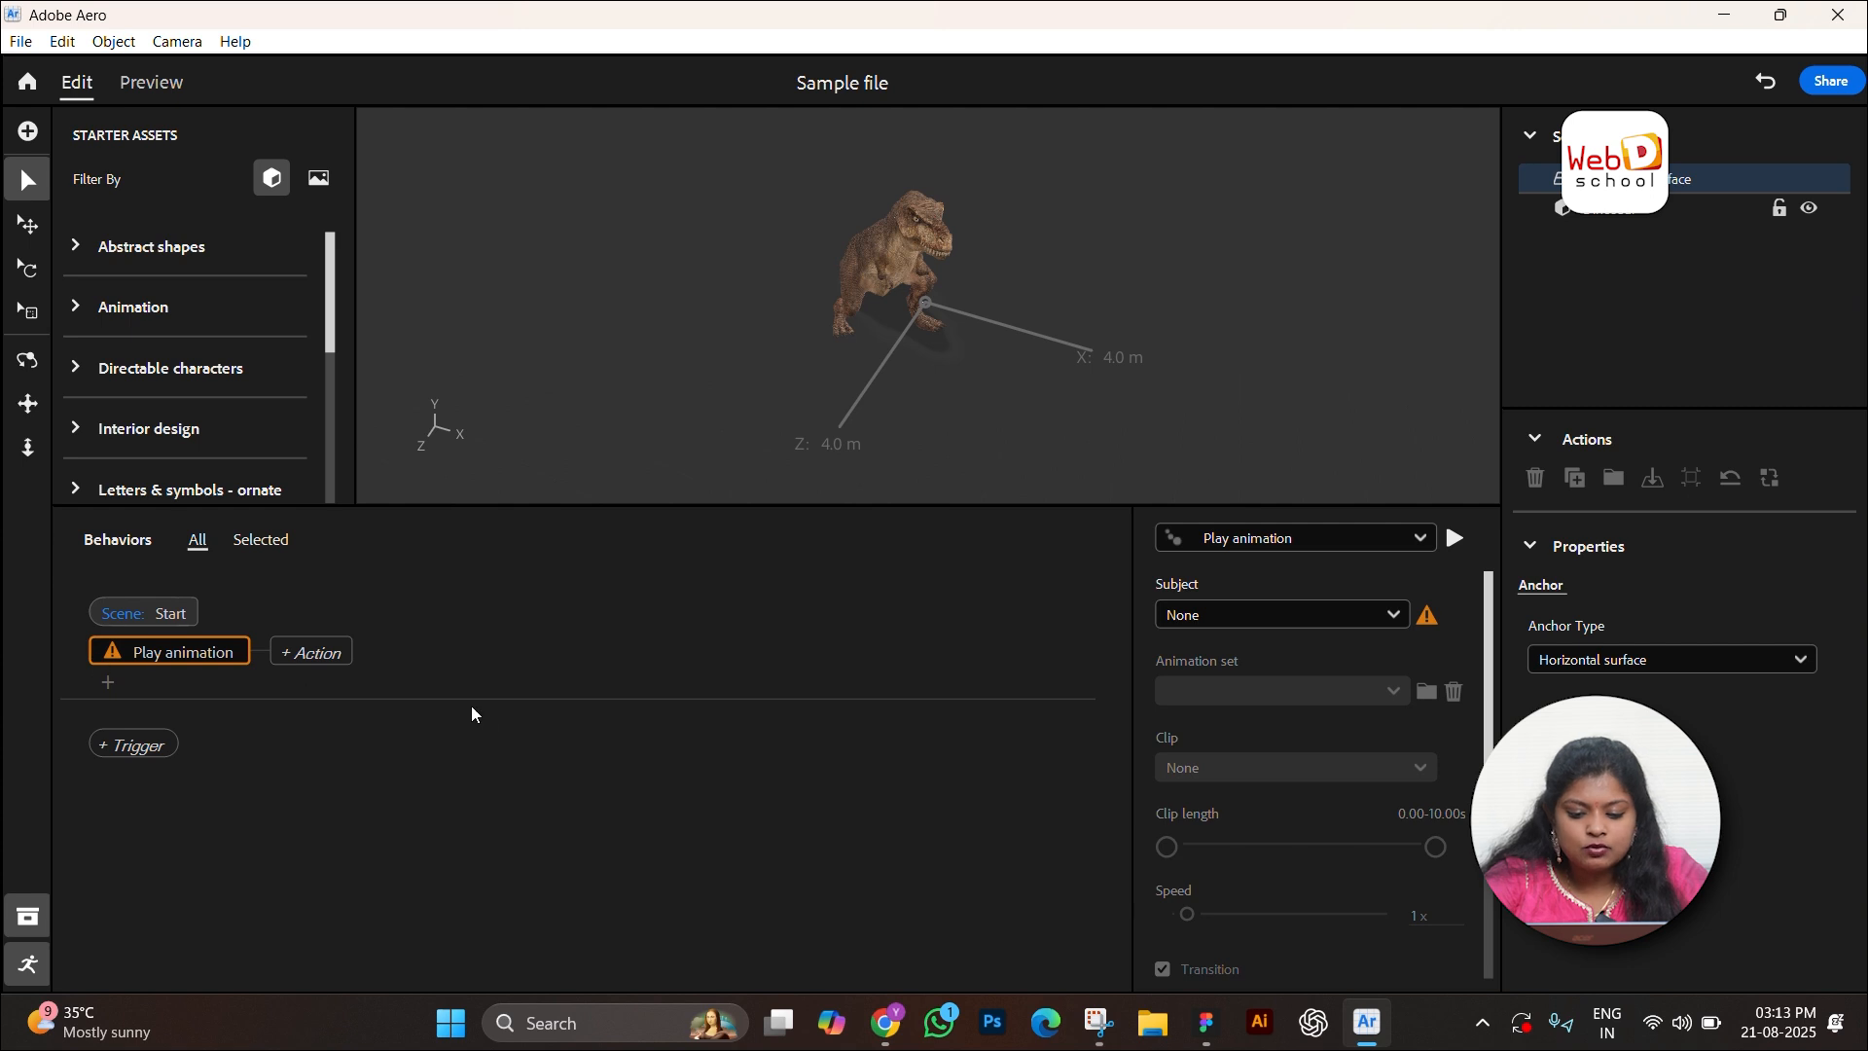
left_click(1395, 615)
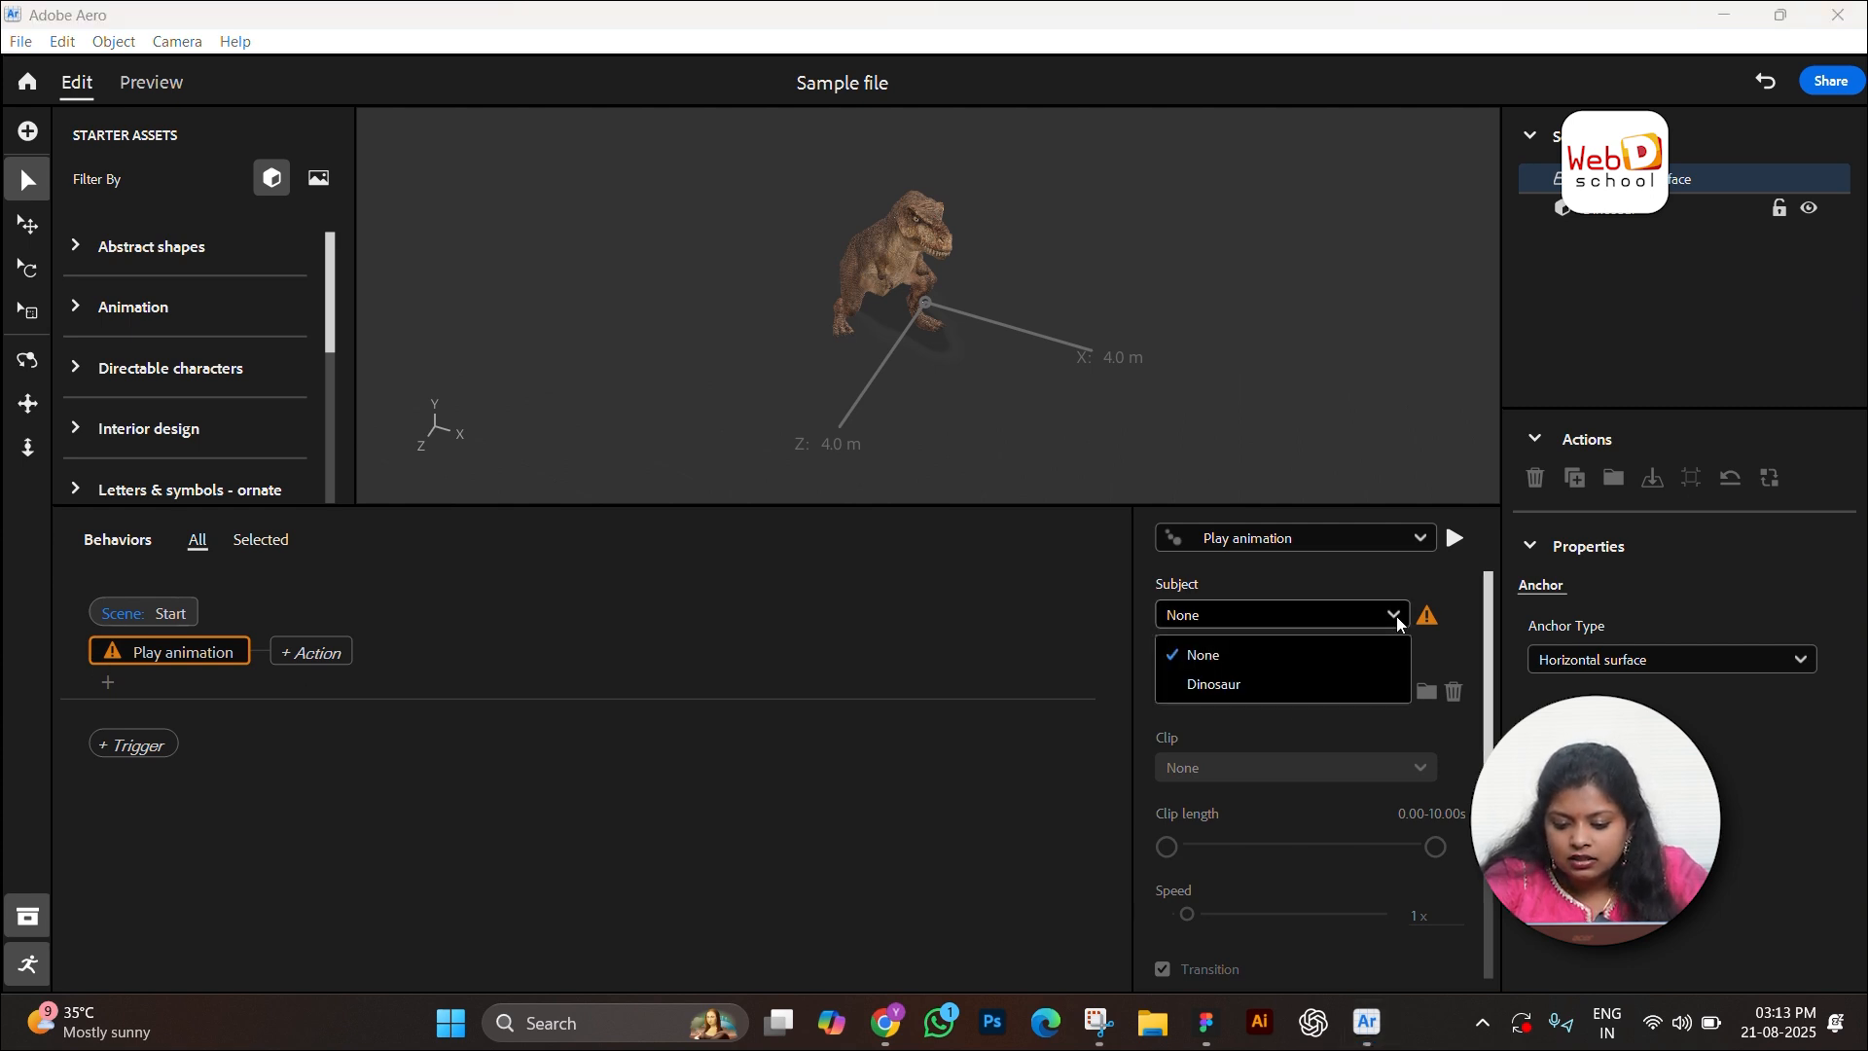
left_click(1217, 685)
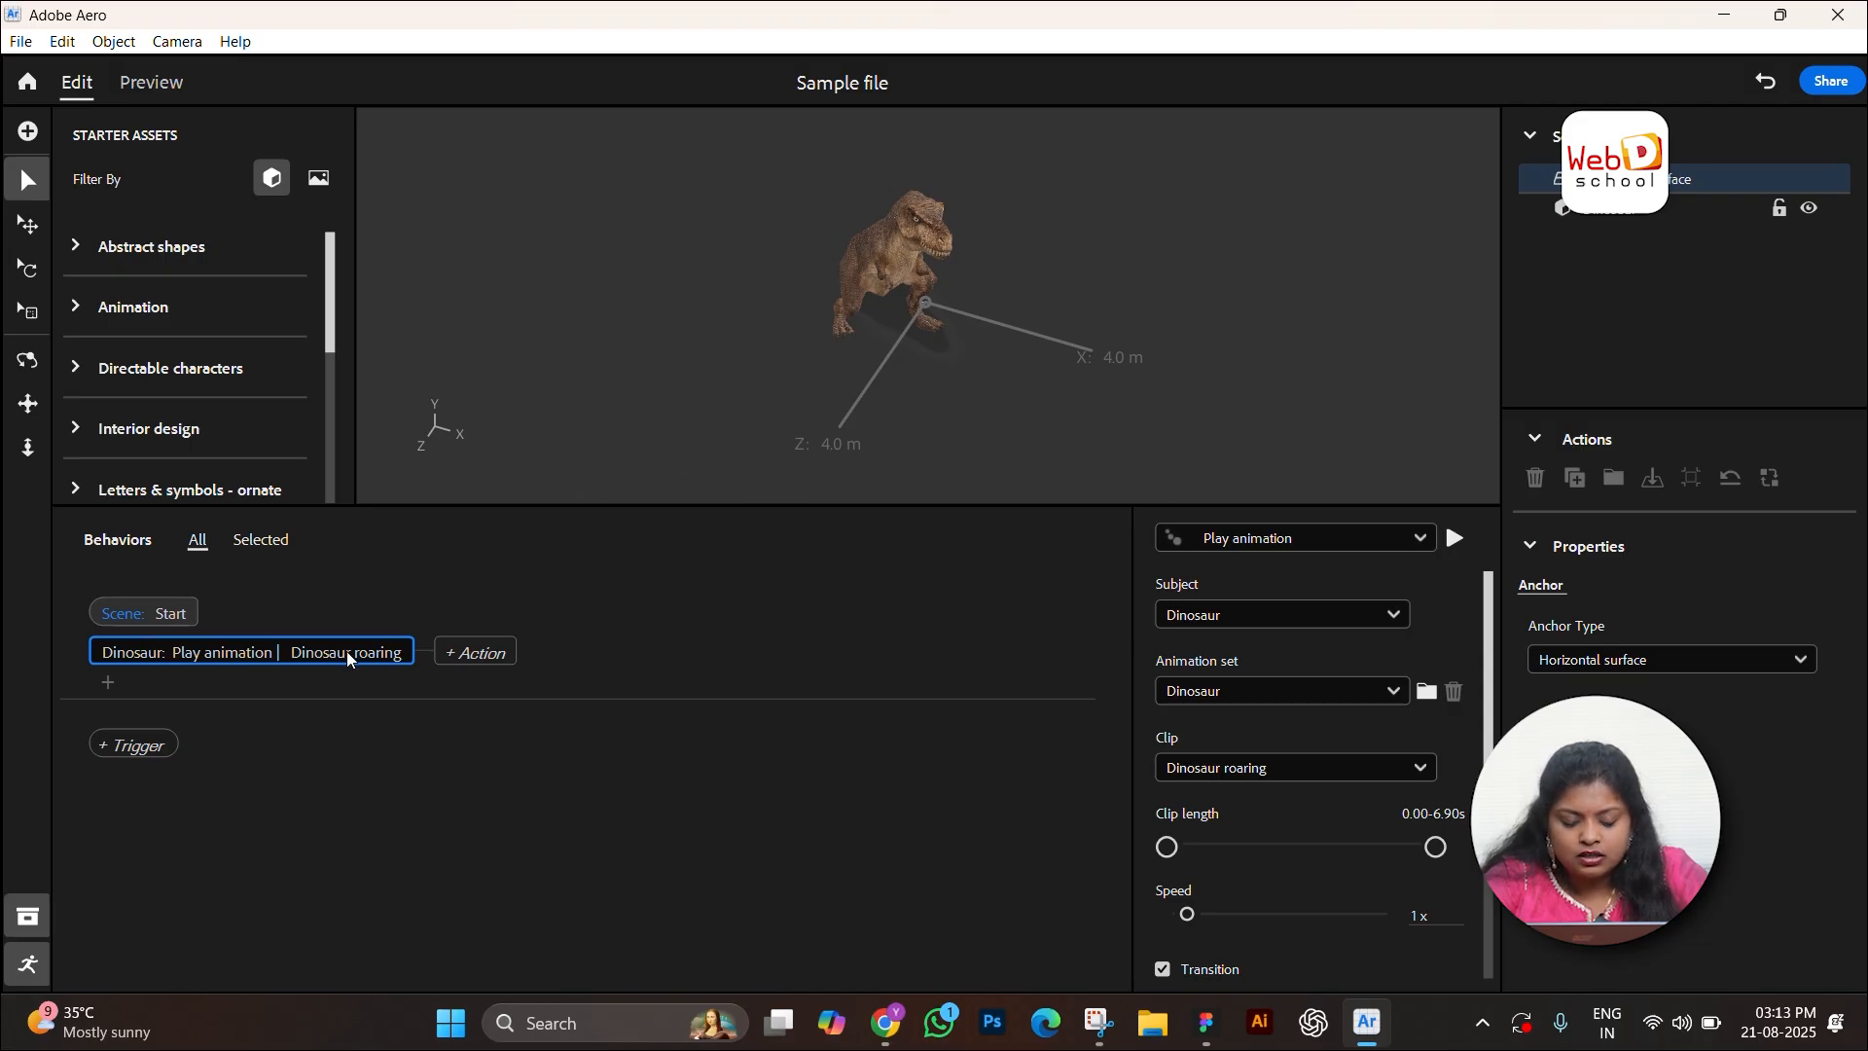
Step: Trim the Dinosaur roaring clip to start at about 2.85 s and set its playback speed to 2x
scroll(1311, 745, "down", 3)
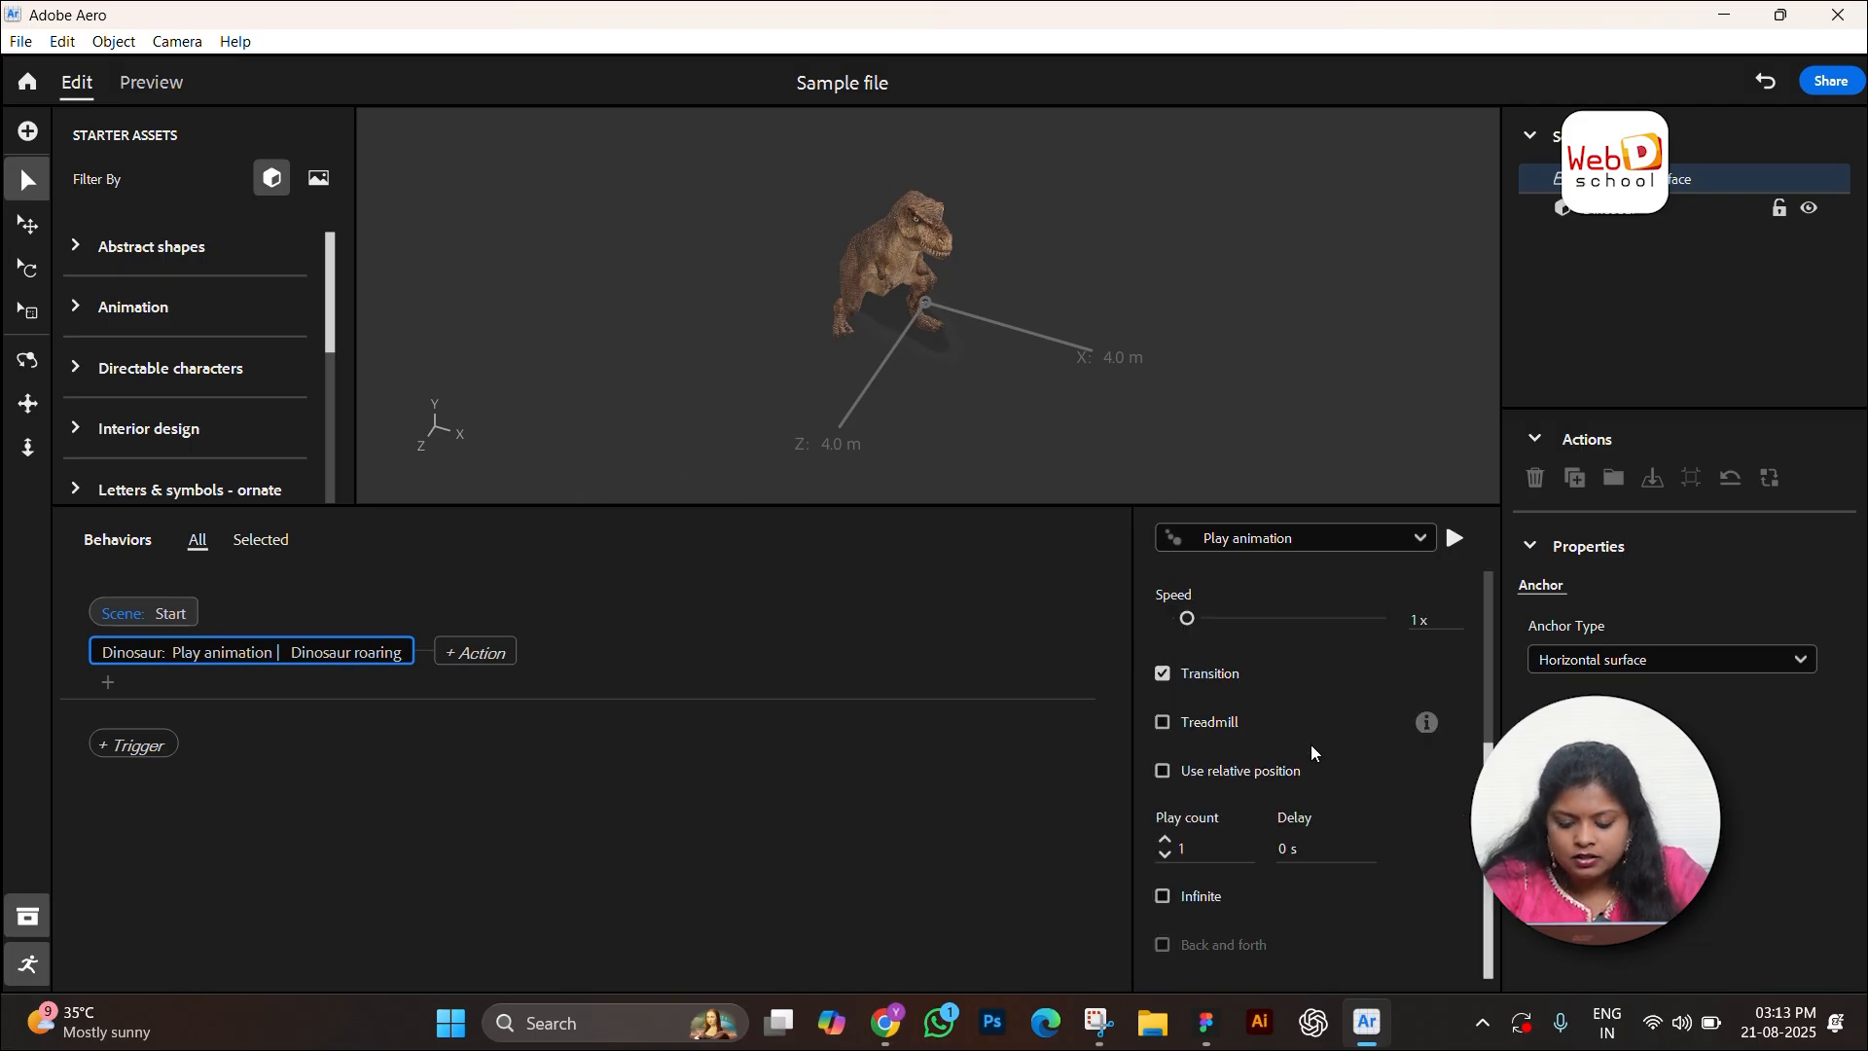
scroll(1310, 744, "up", 3)
left_click_drag(1172, 853, 1282, 846)
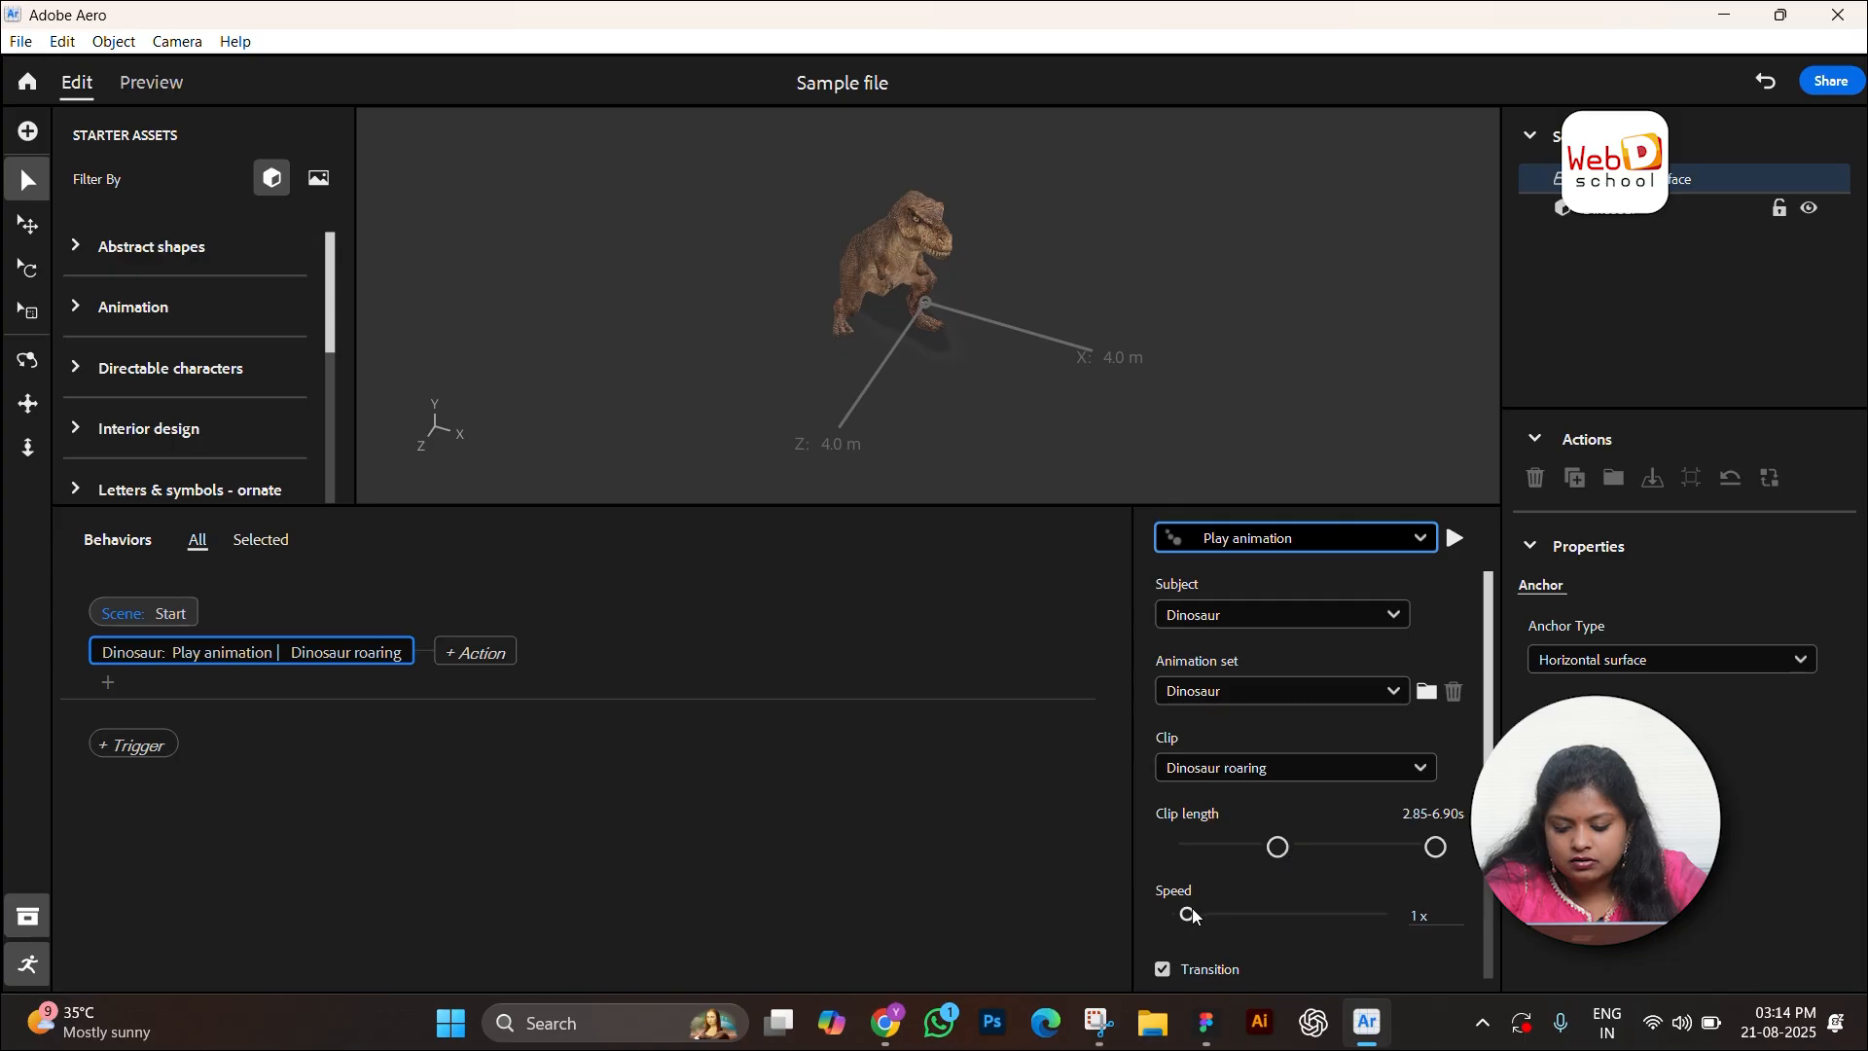
left_click_drag(1185, 913, 1233, 920)
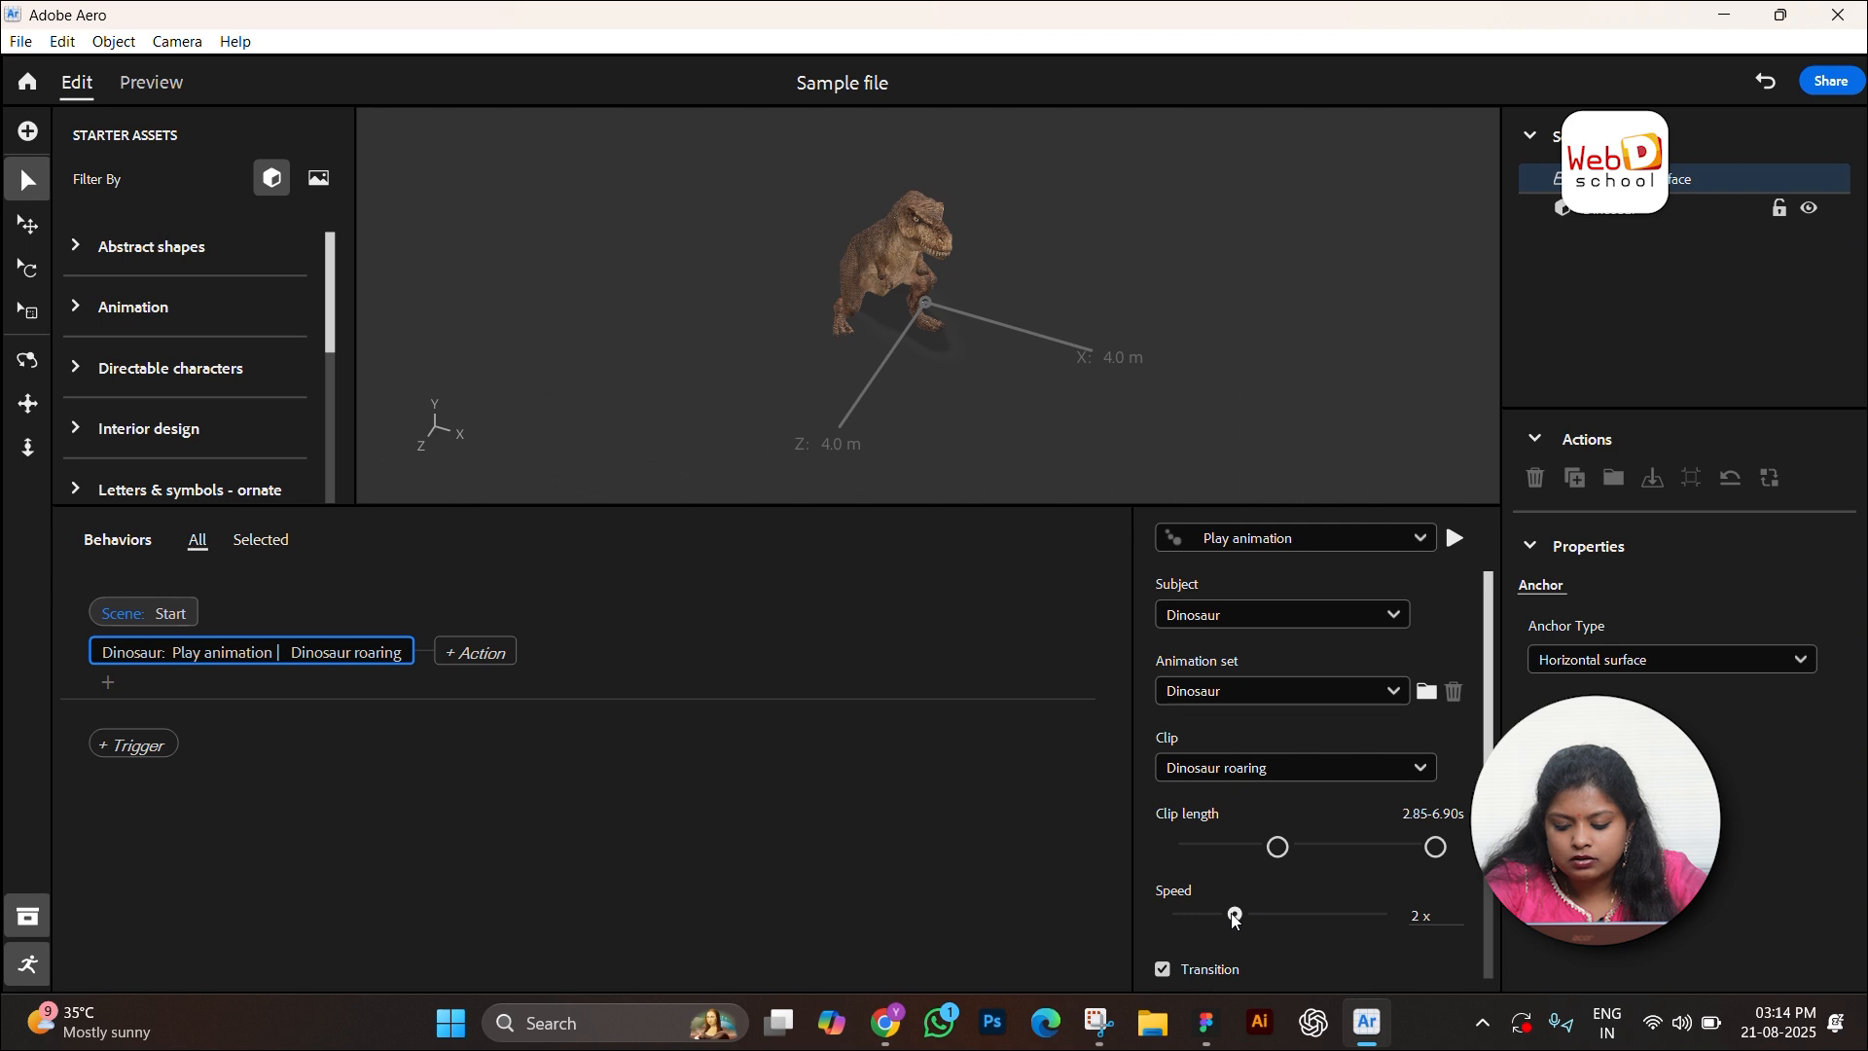
Step: Set the roaring animation to a play count of 3 with a 1 s delay and Infinite off, and preview the scene
scroll(1290, 921, "down", 3)
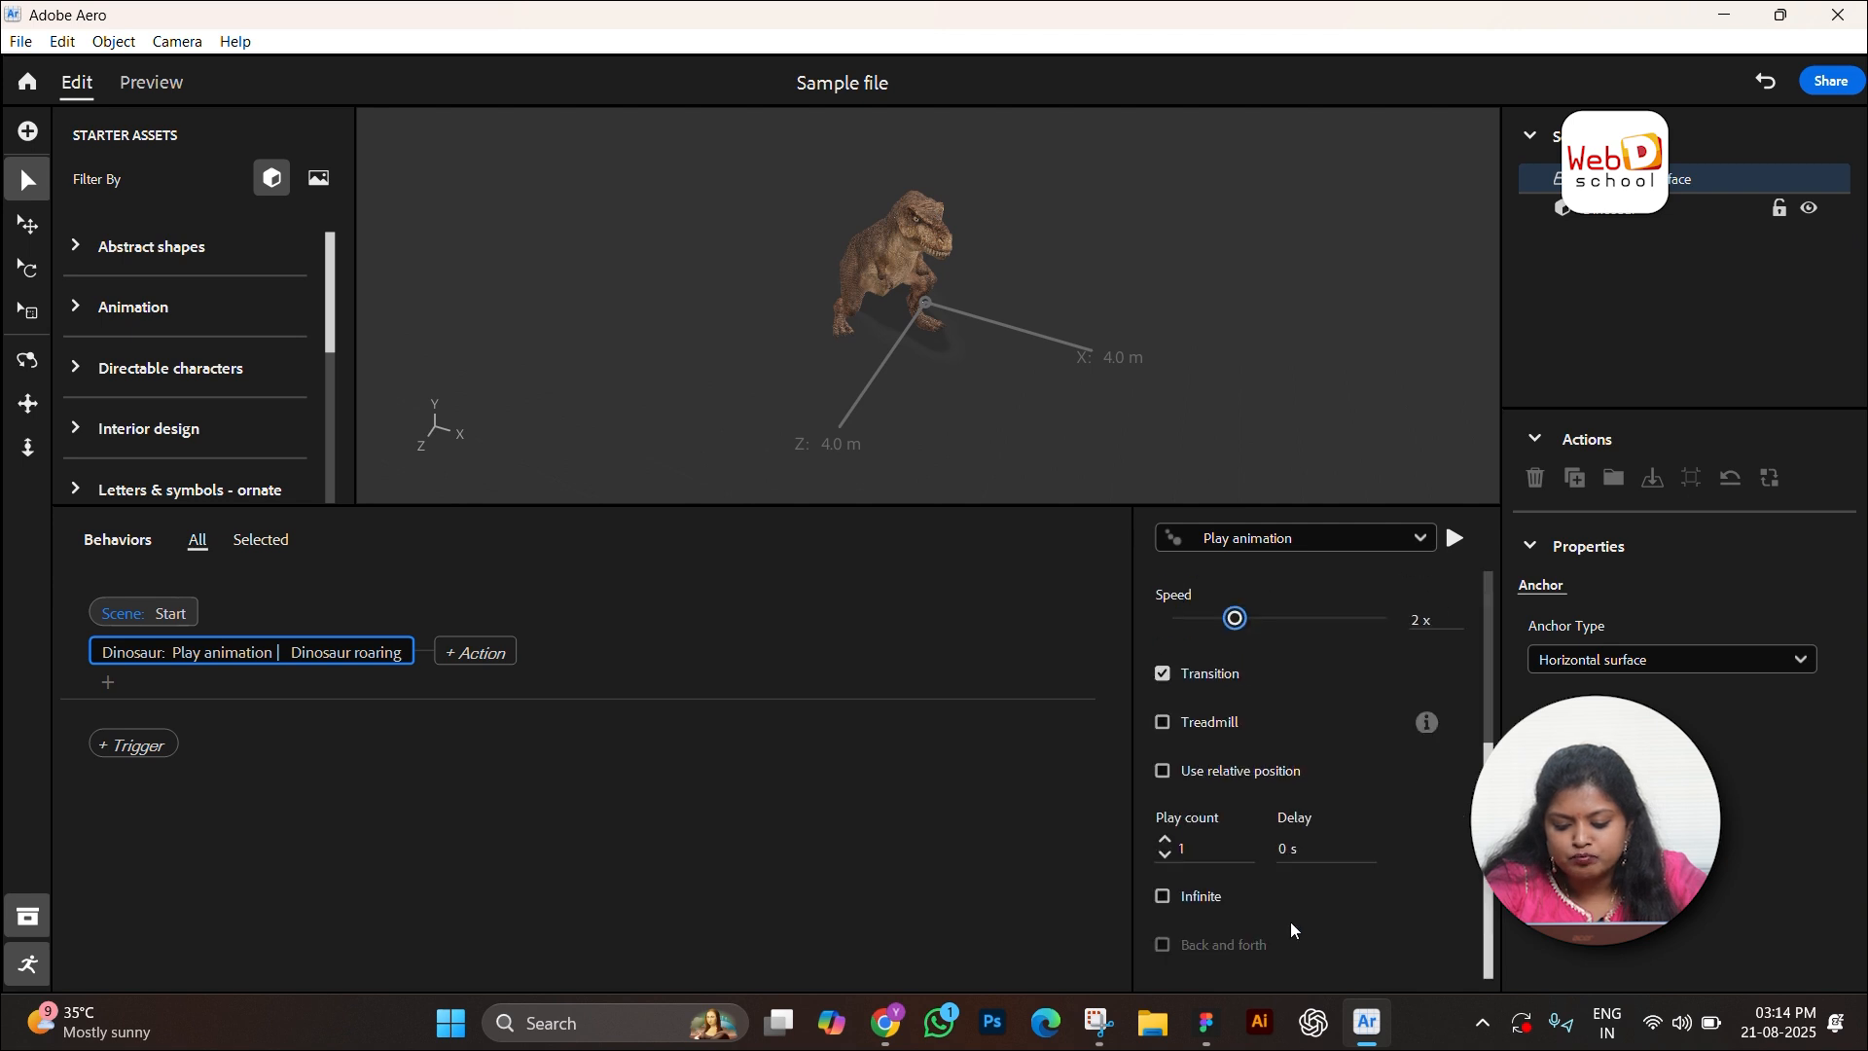
left_click(1165, 839)
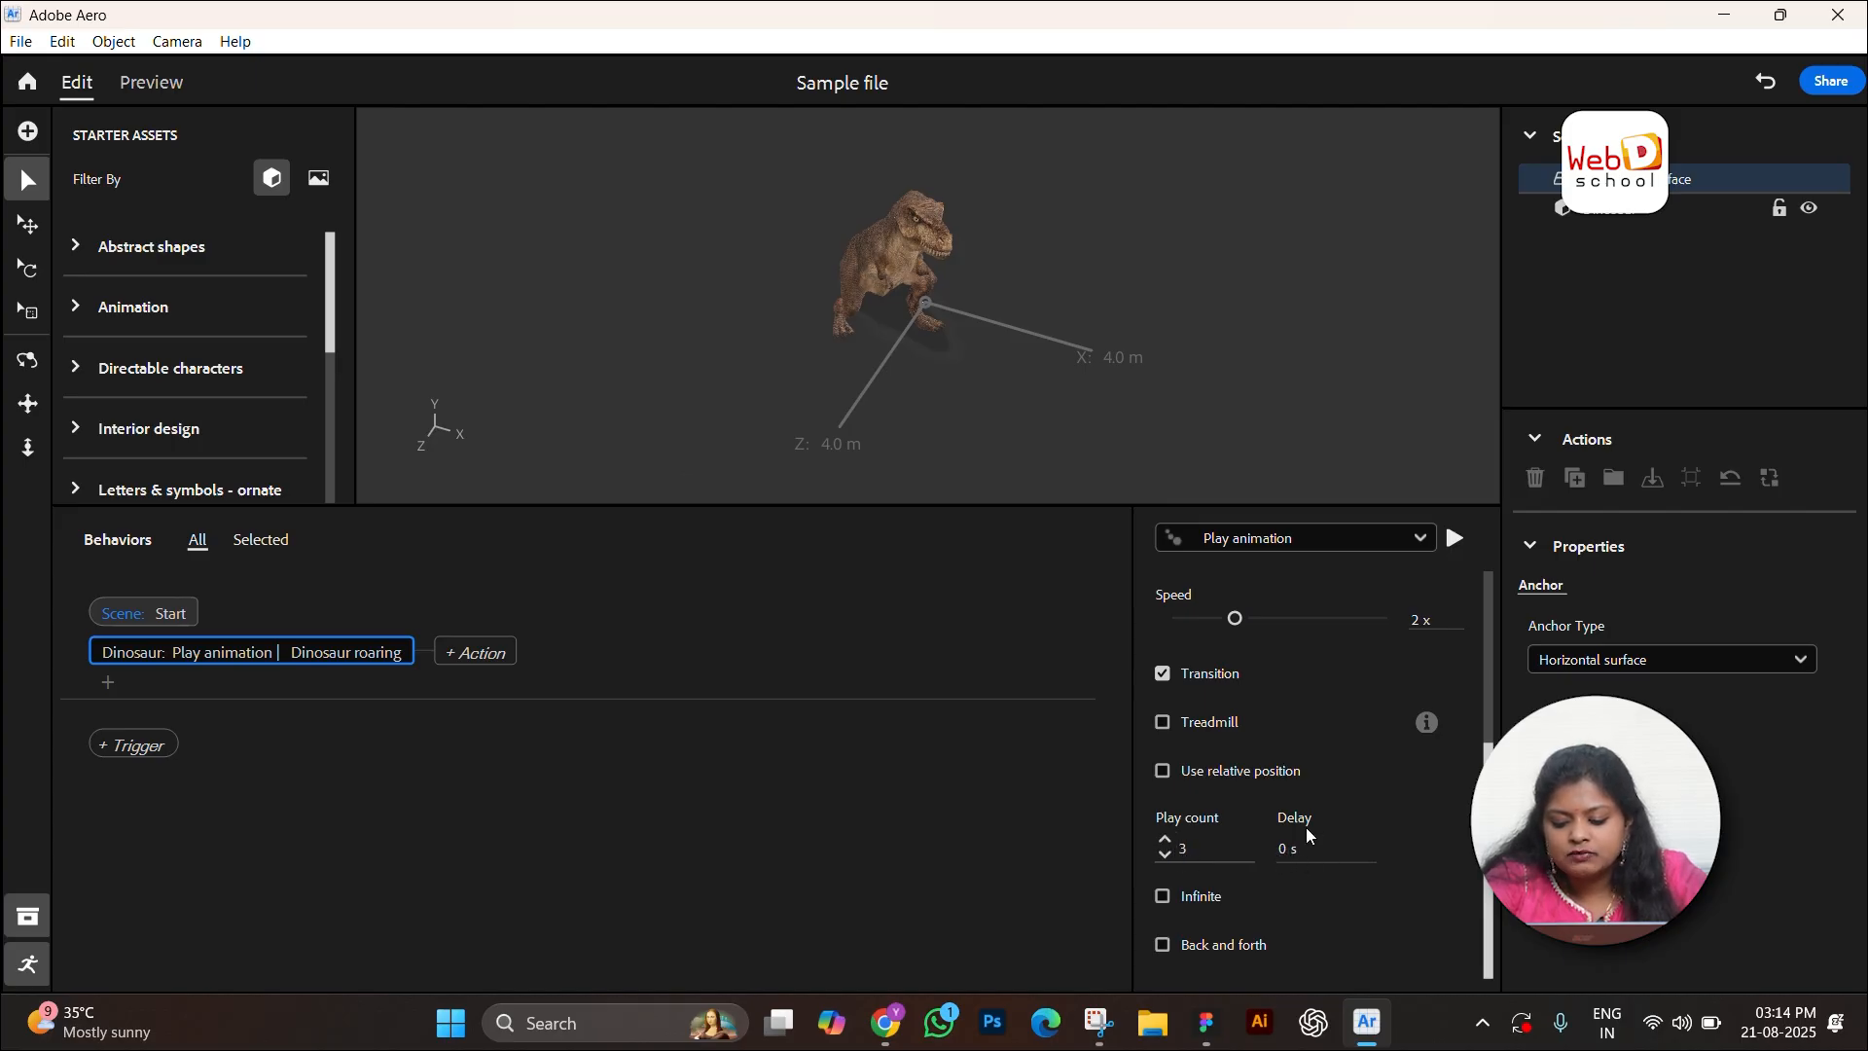
left_click(1299, 855)
type("1")
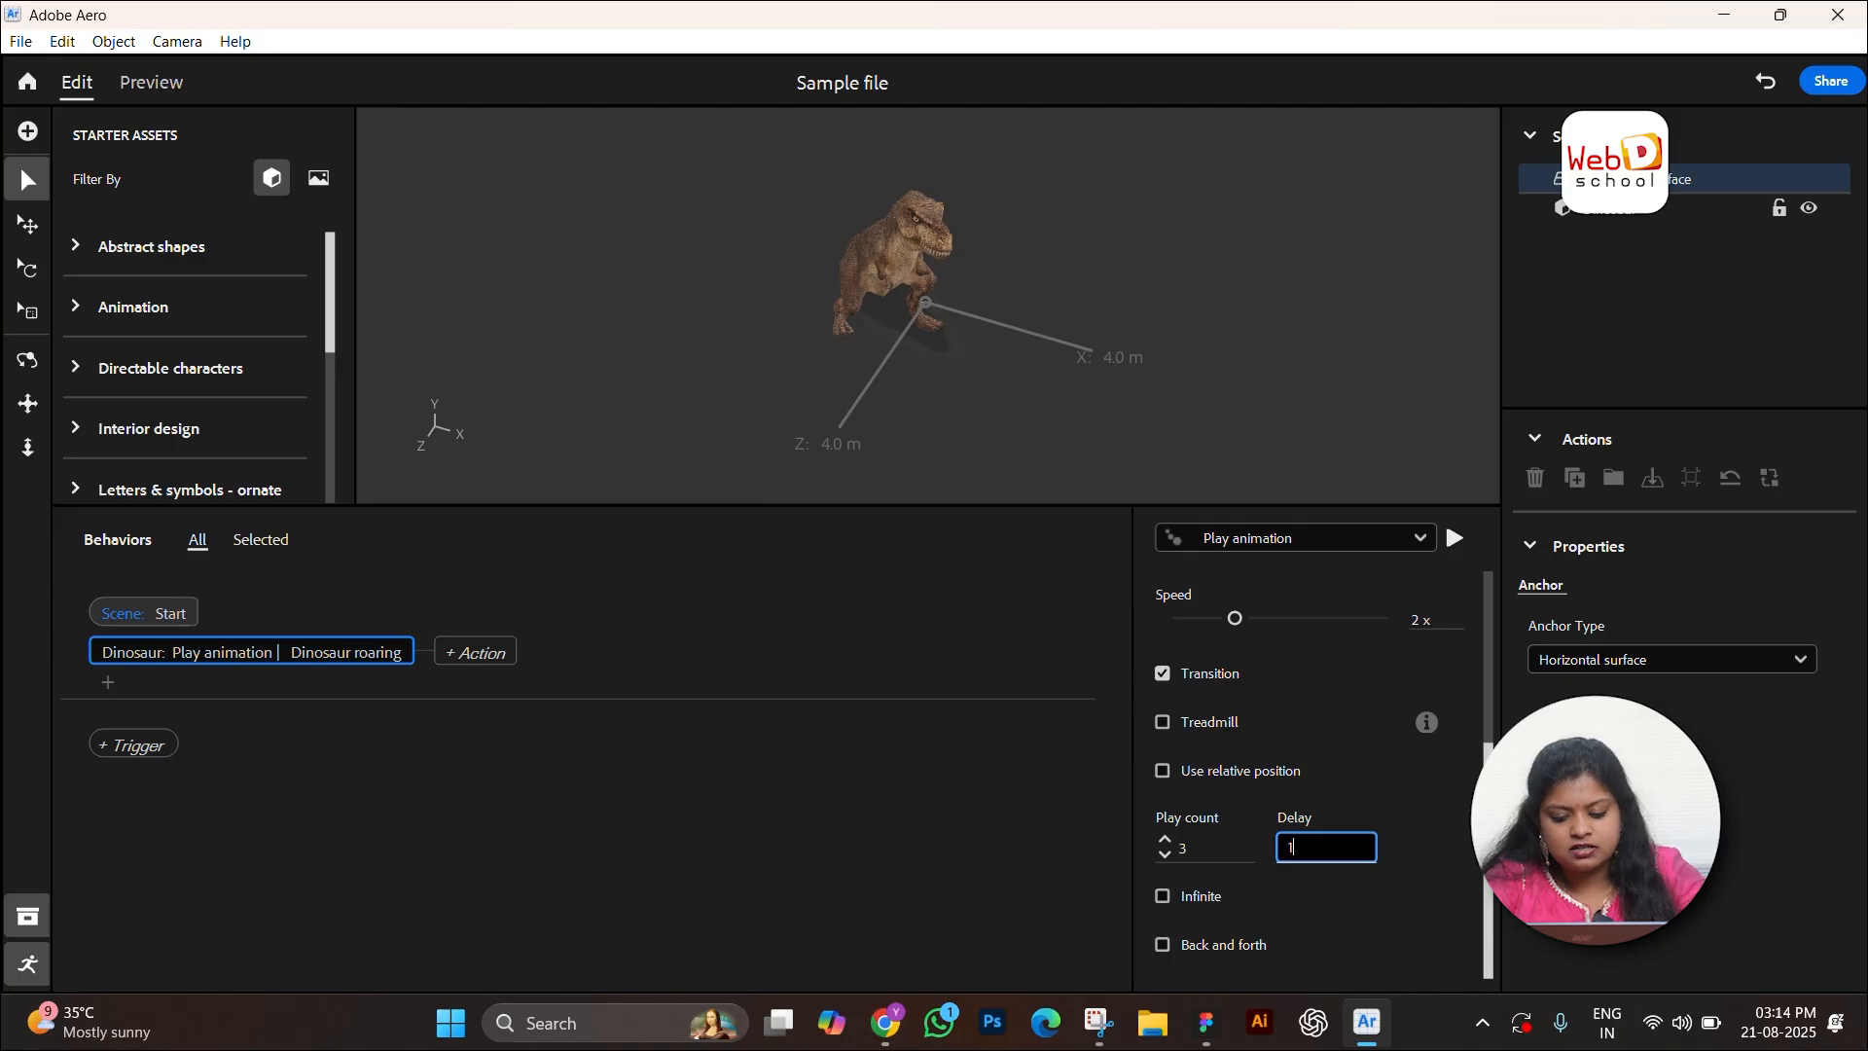
left_click(1163, 896)
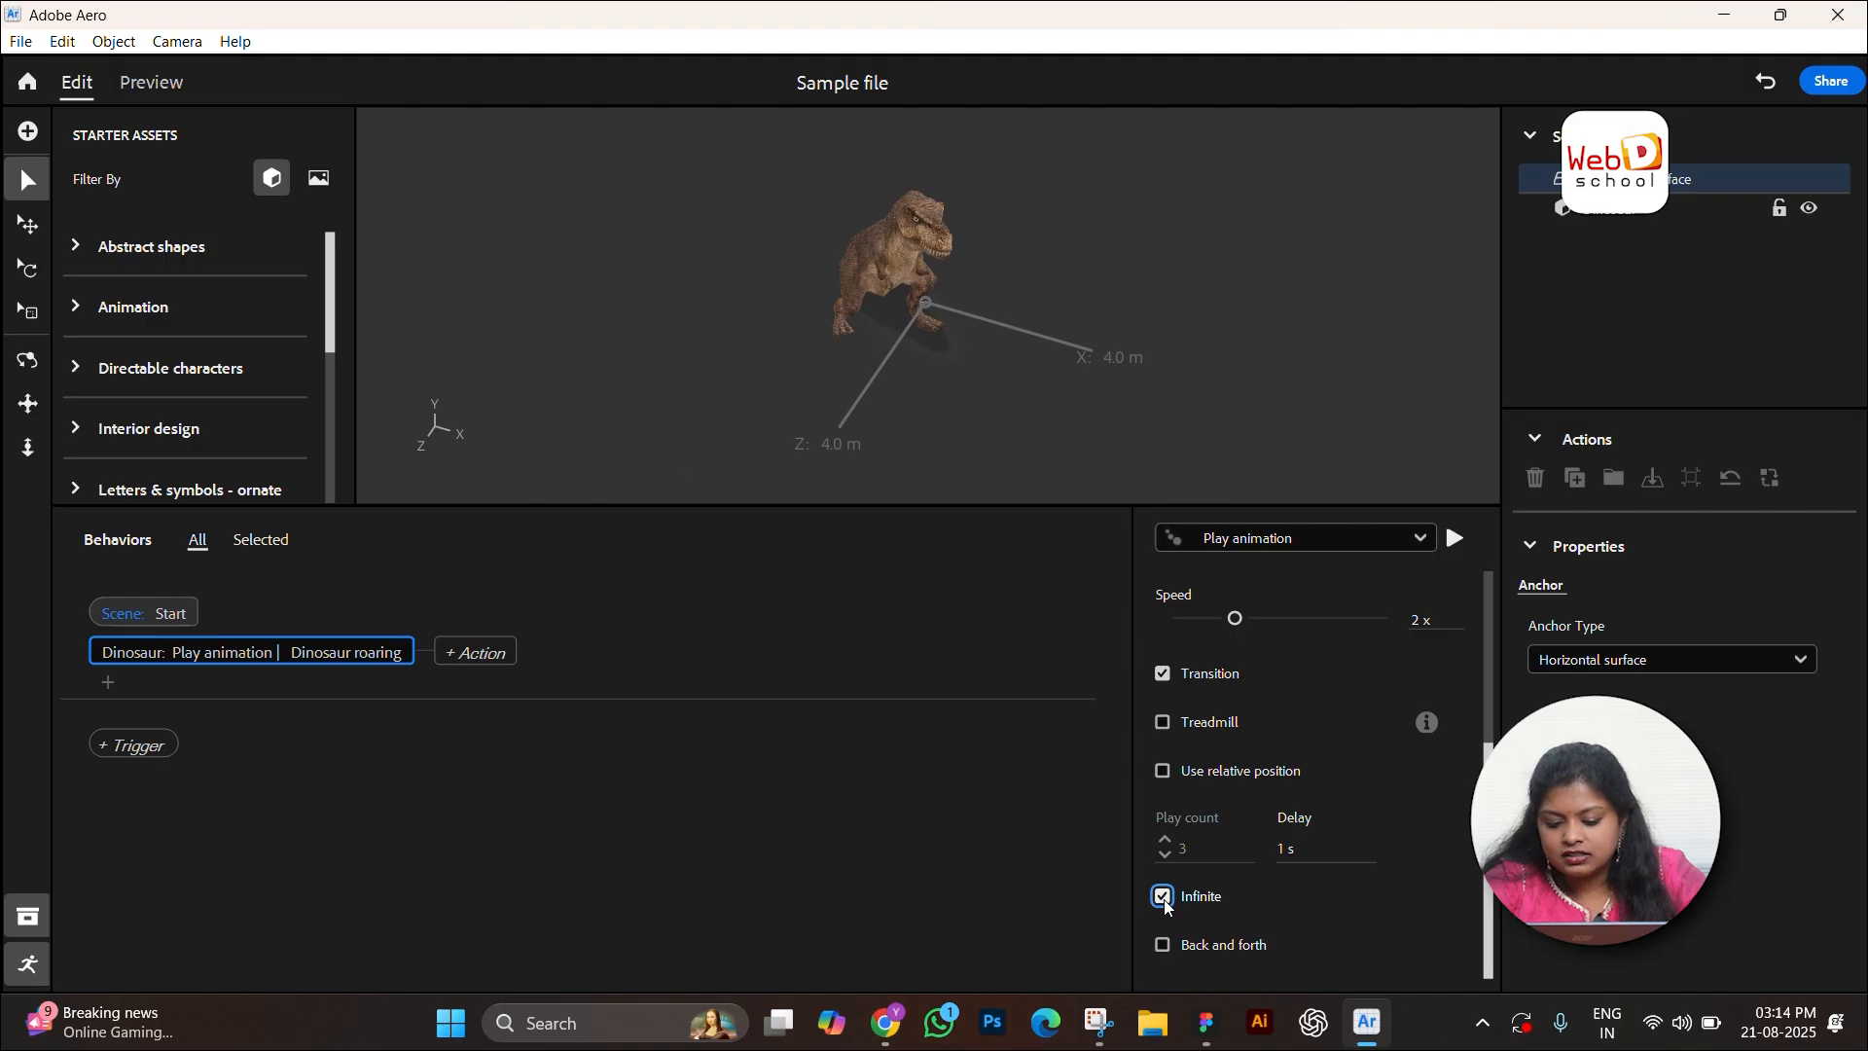
left_click(1163, 896)
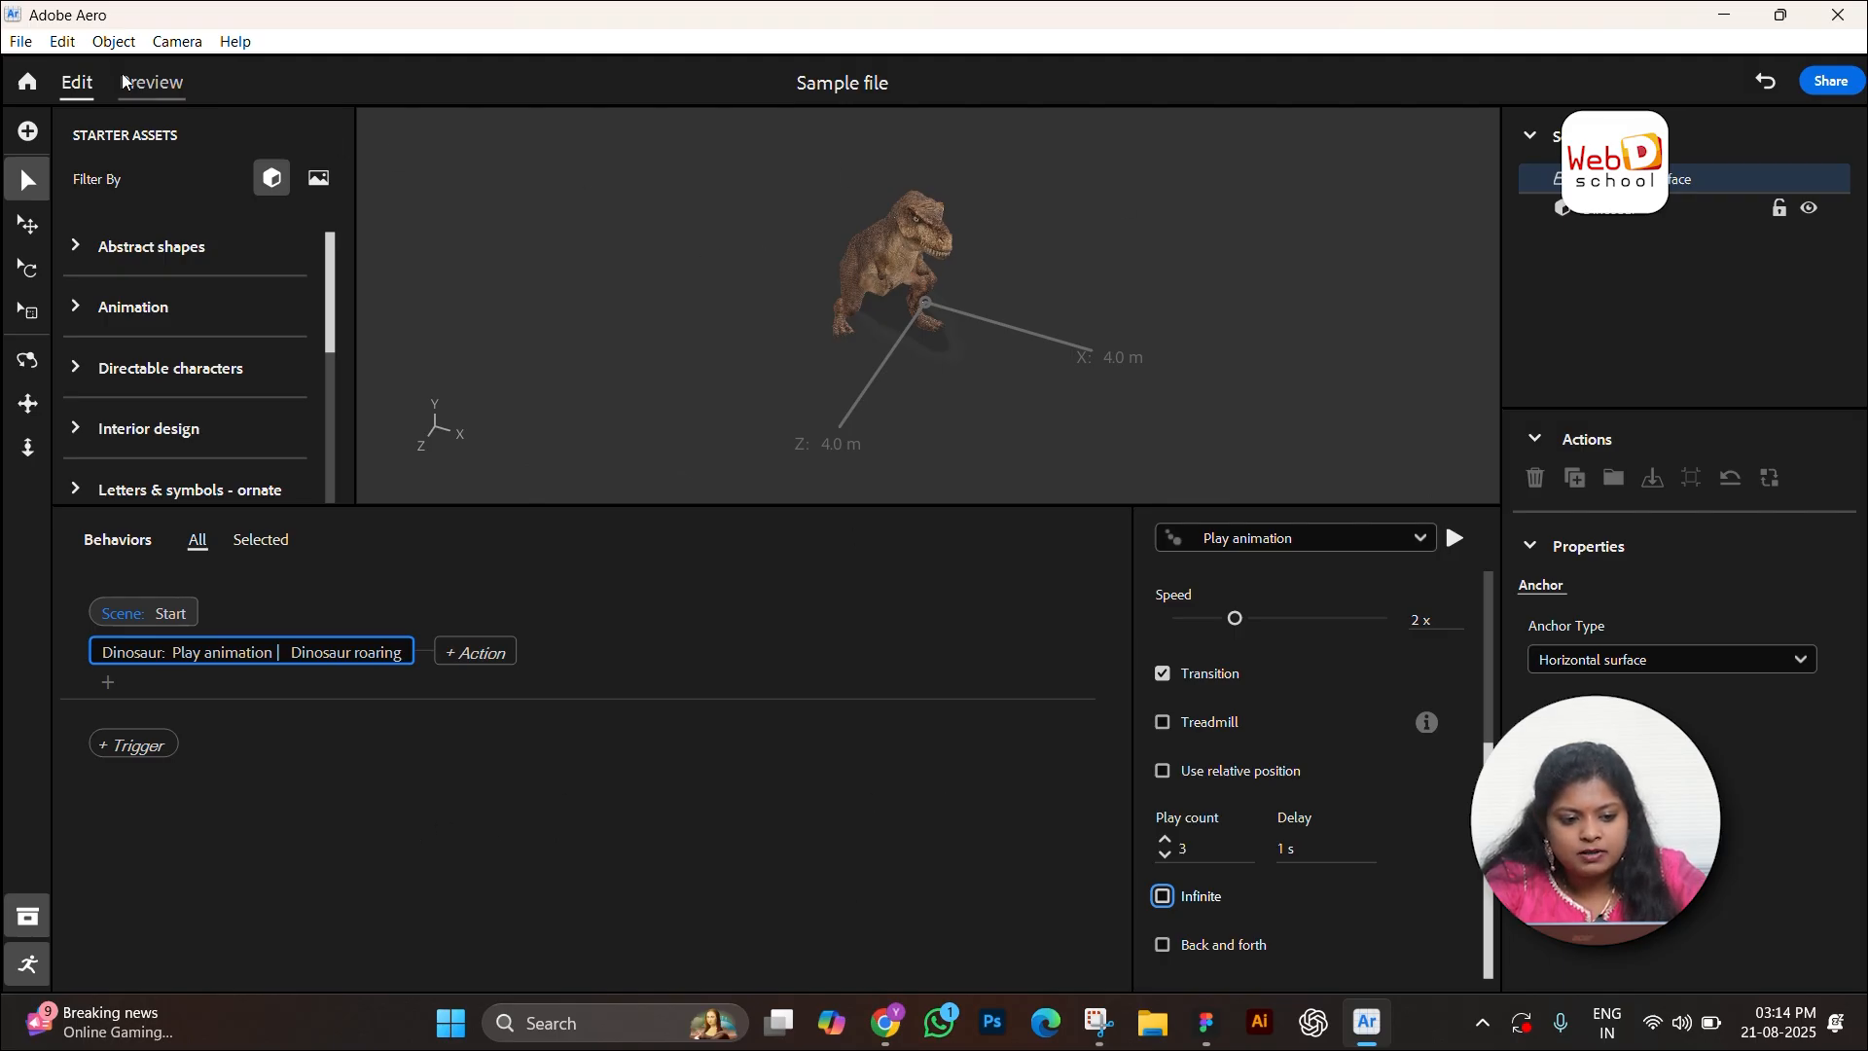
left_click(153, 88)
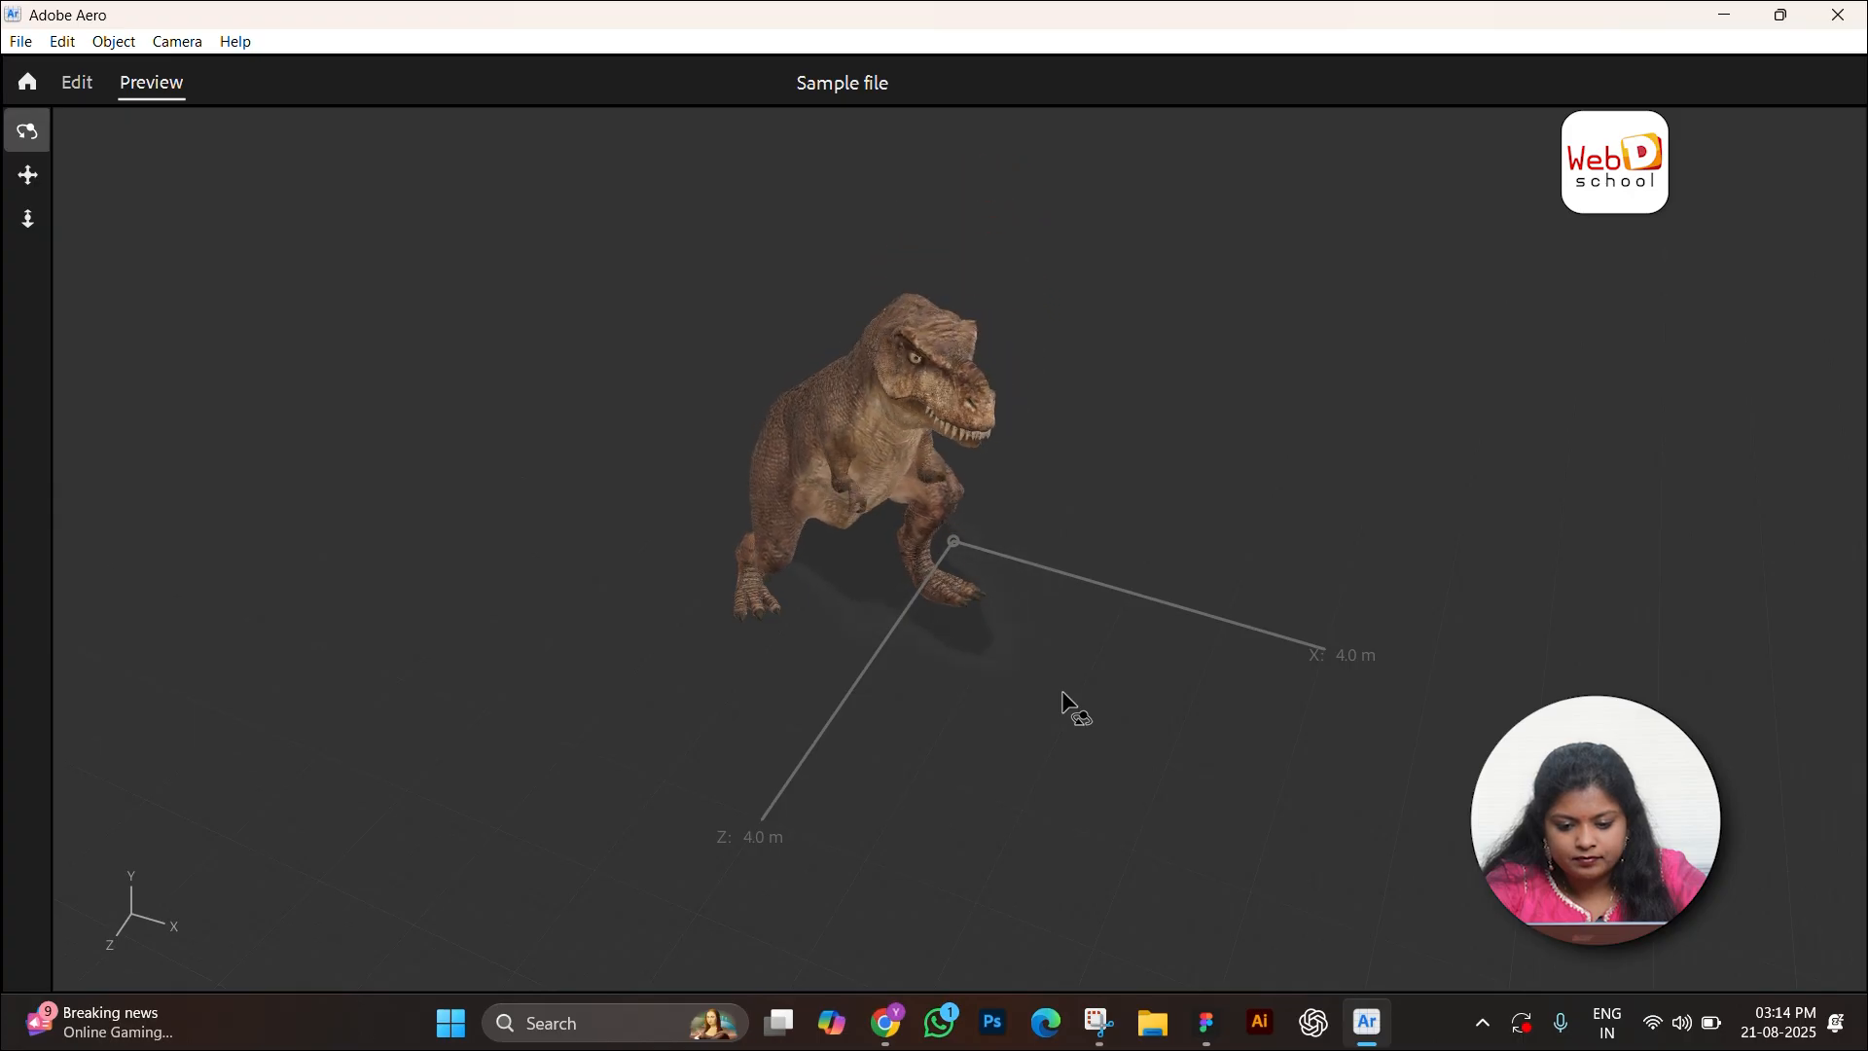
Step: Replace the Start trigger's Play animation action with a Spin action that has Dinosaur as its subject
left_click(74, 83)
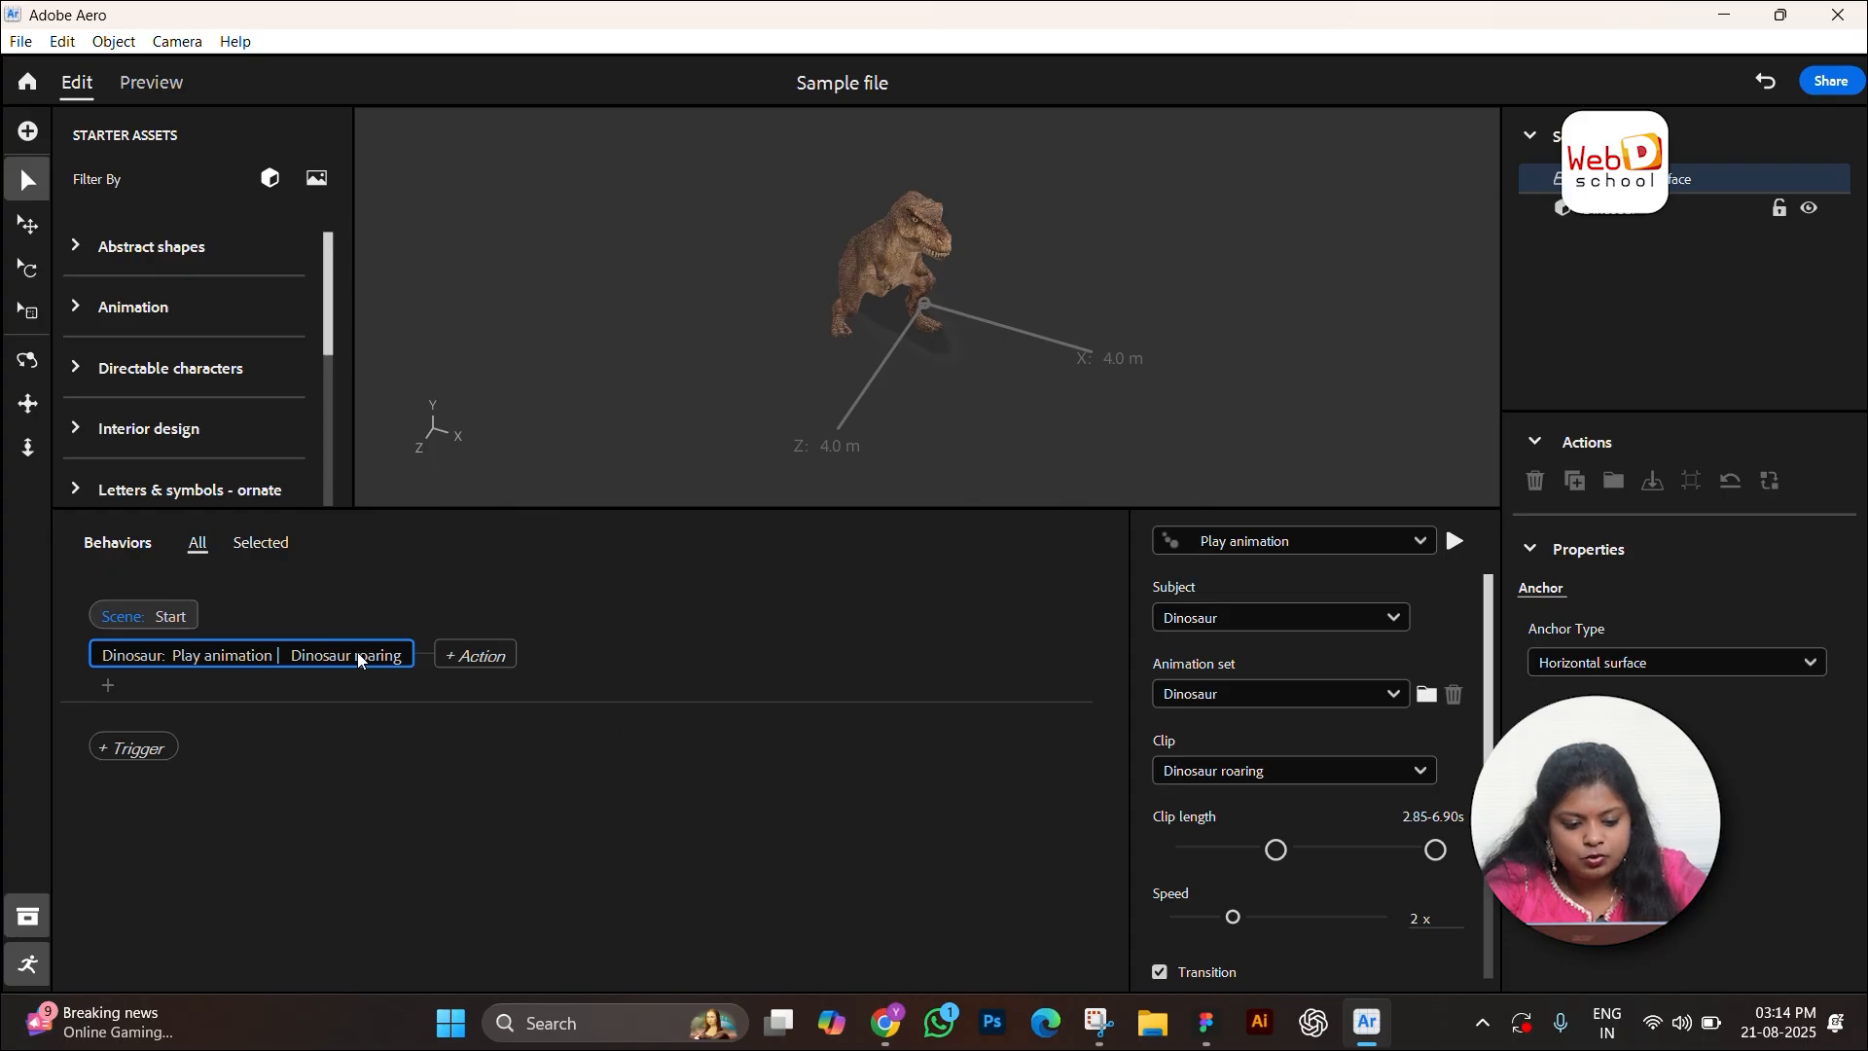
left_click(140, 656)
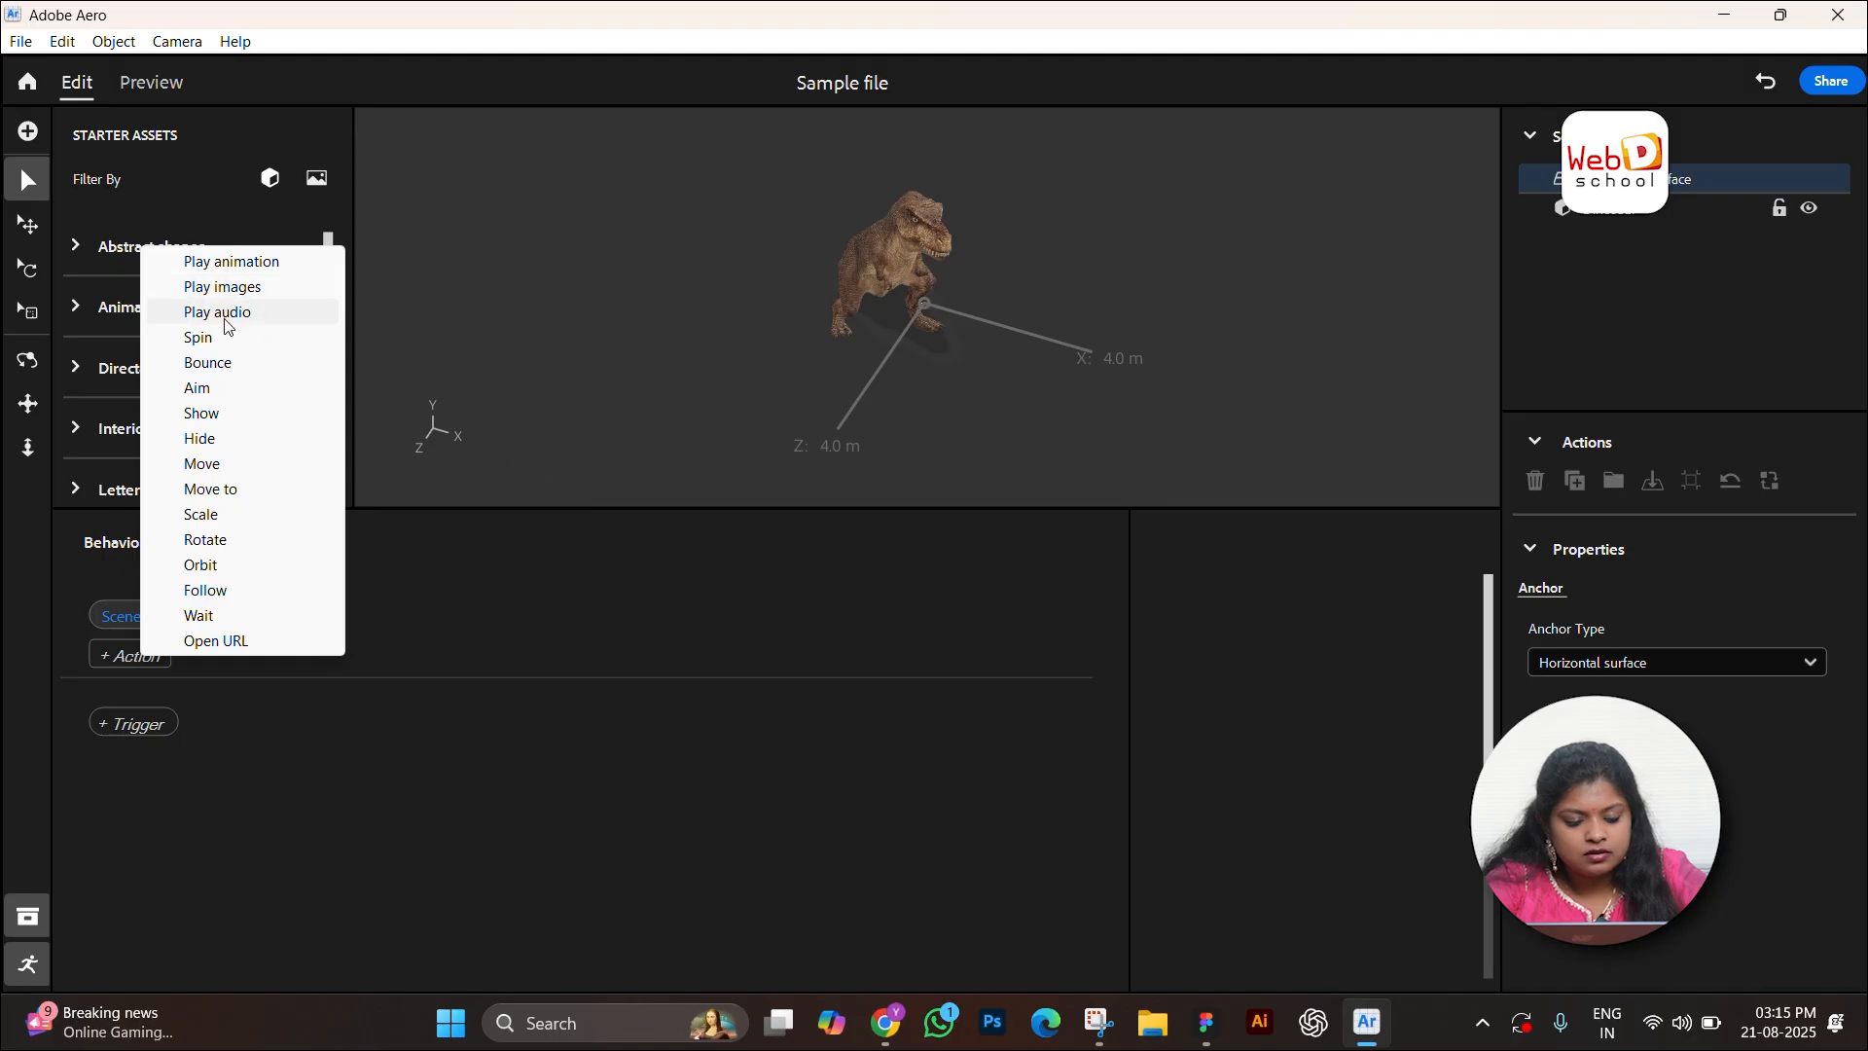
left_click(219, 345)
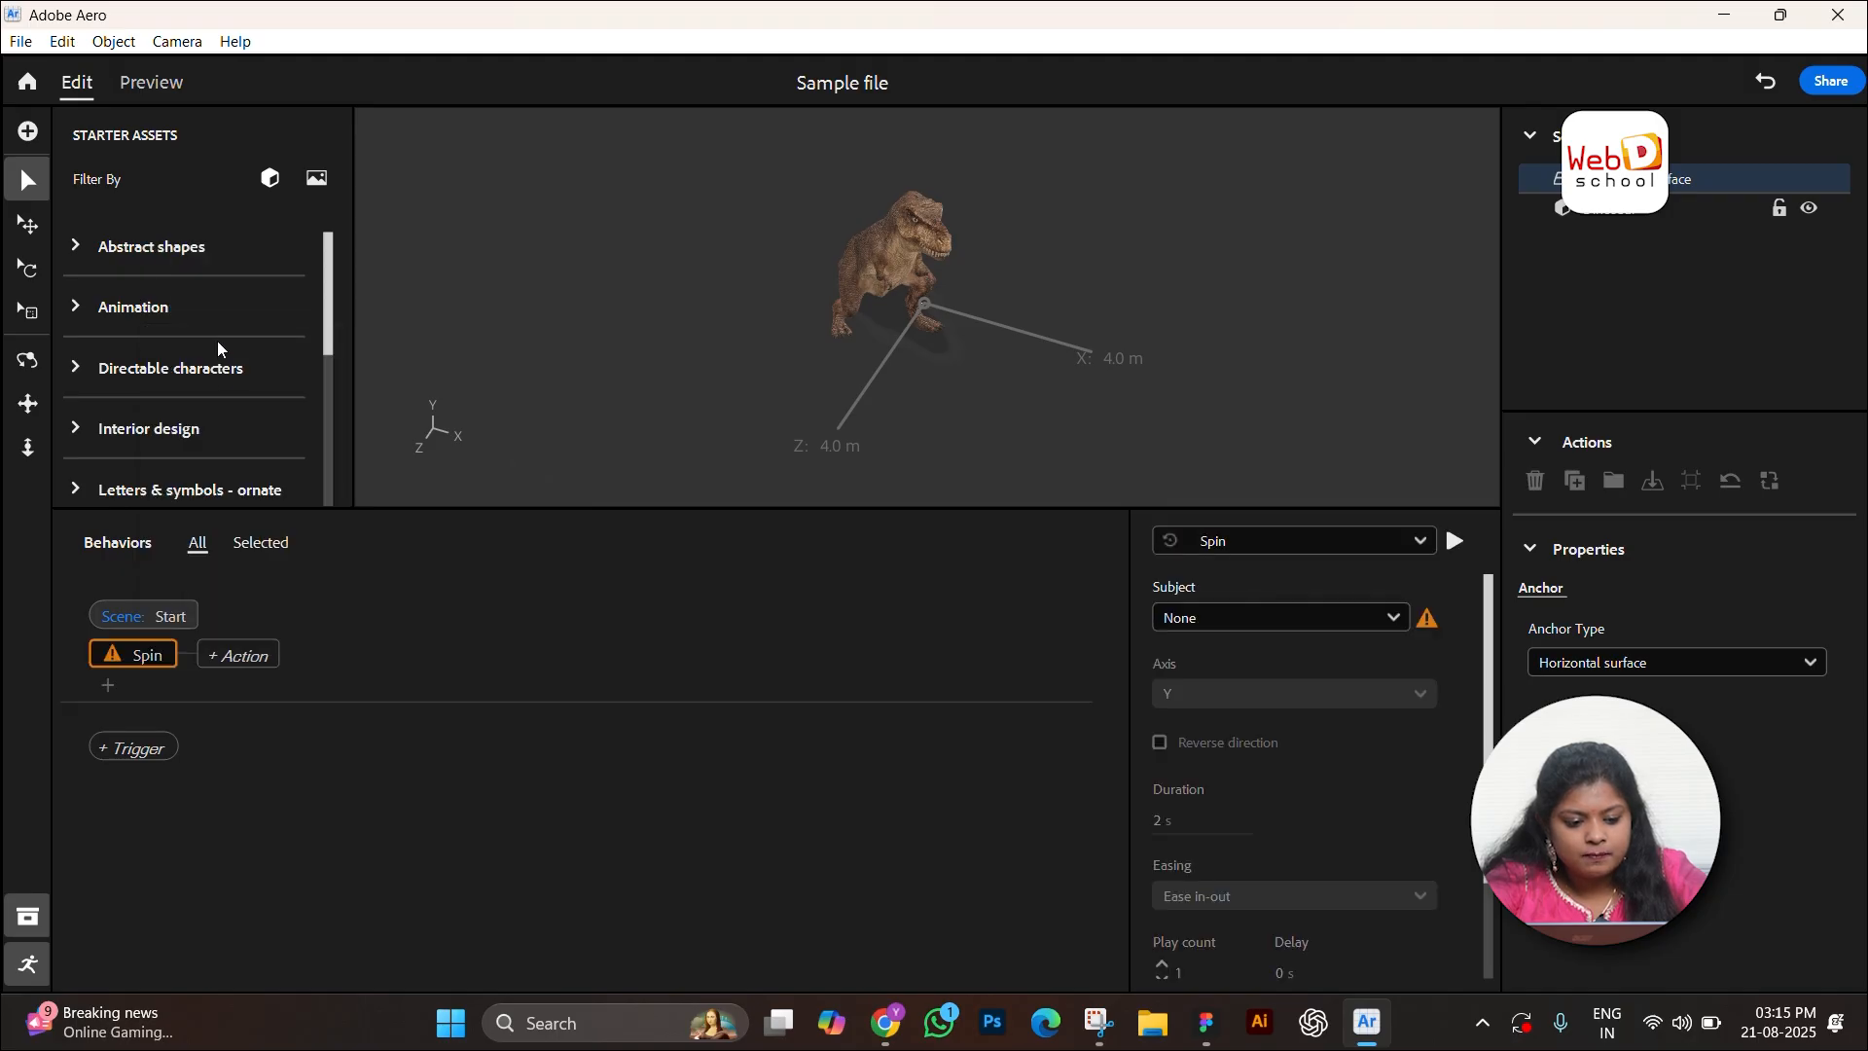
left_click(1260, 619)
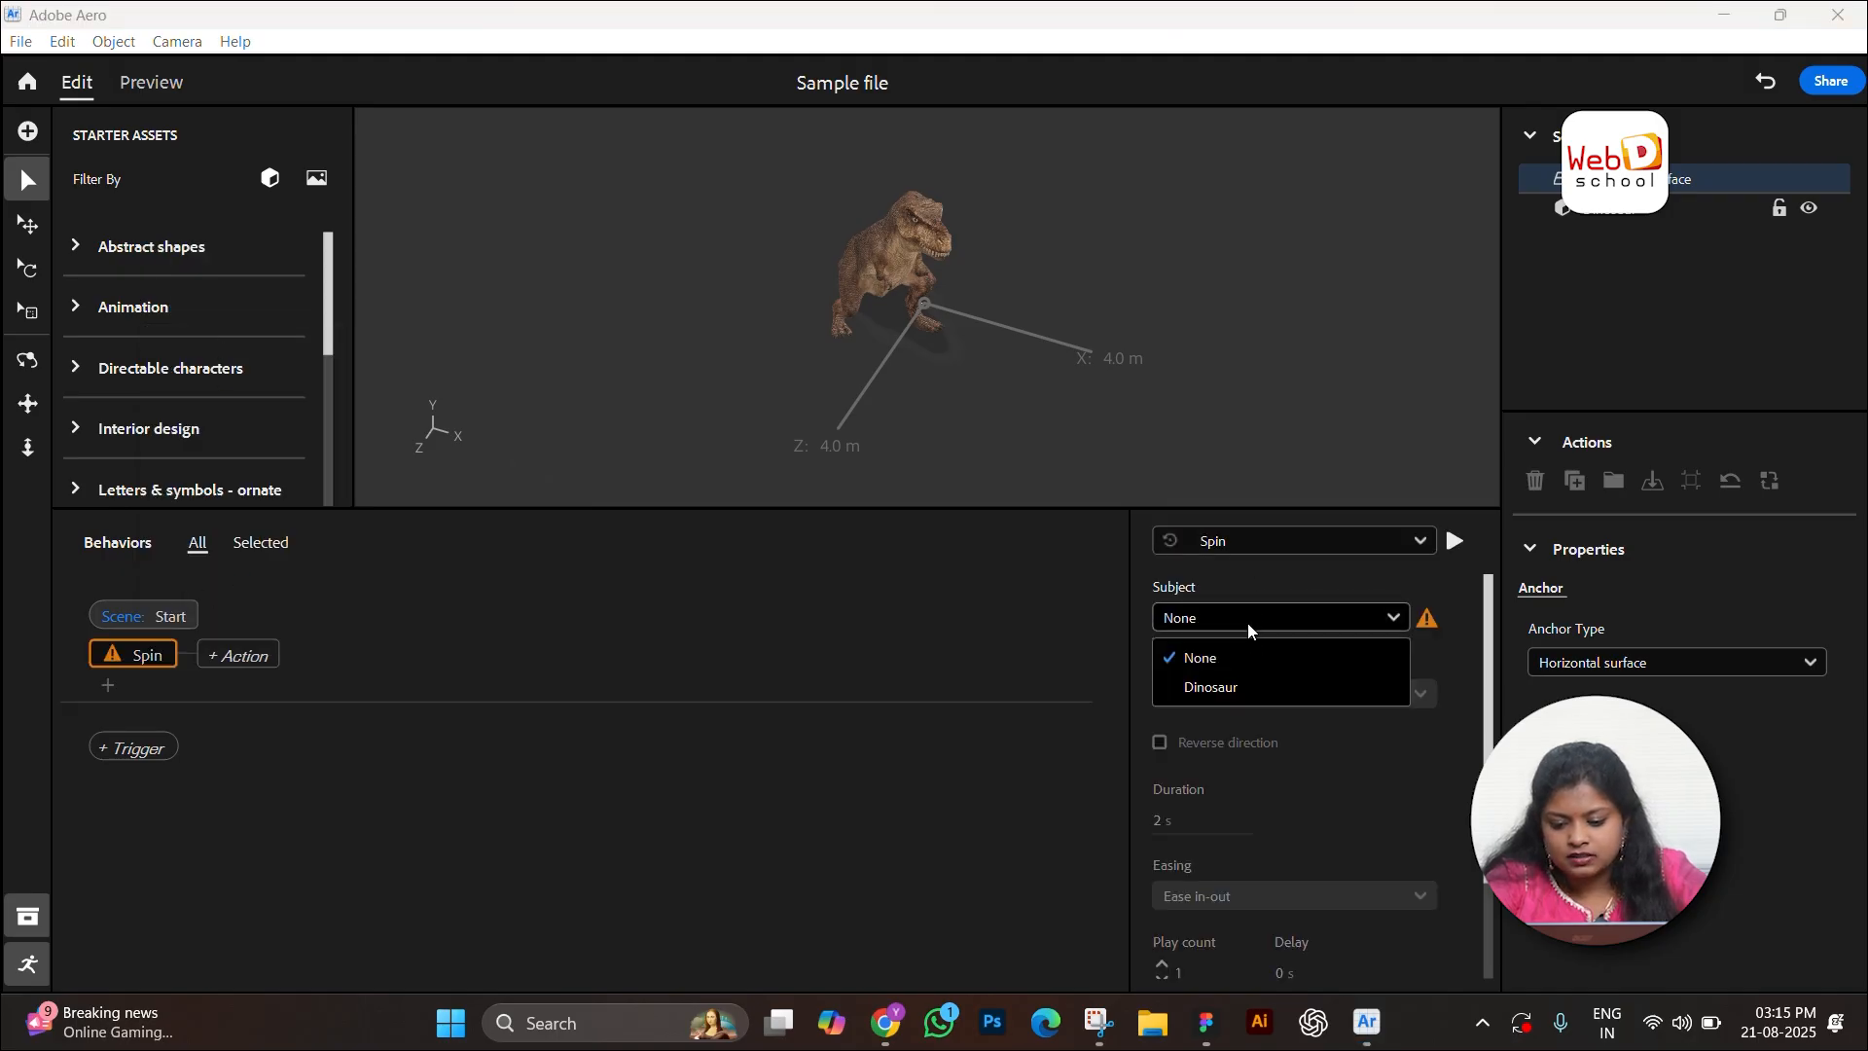
left_click(1242, 699)
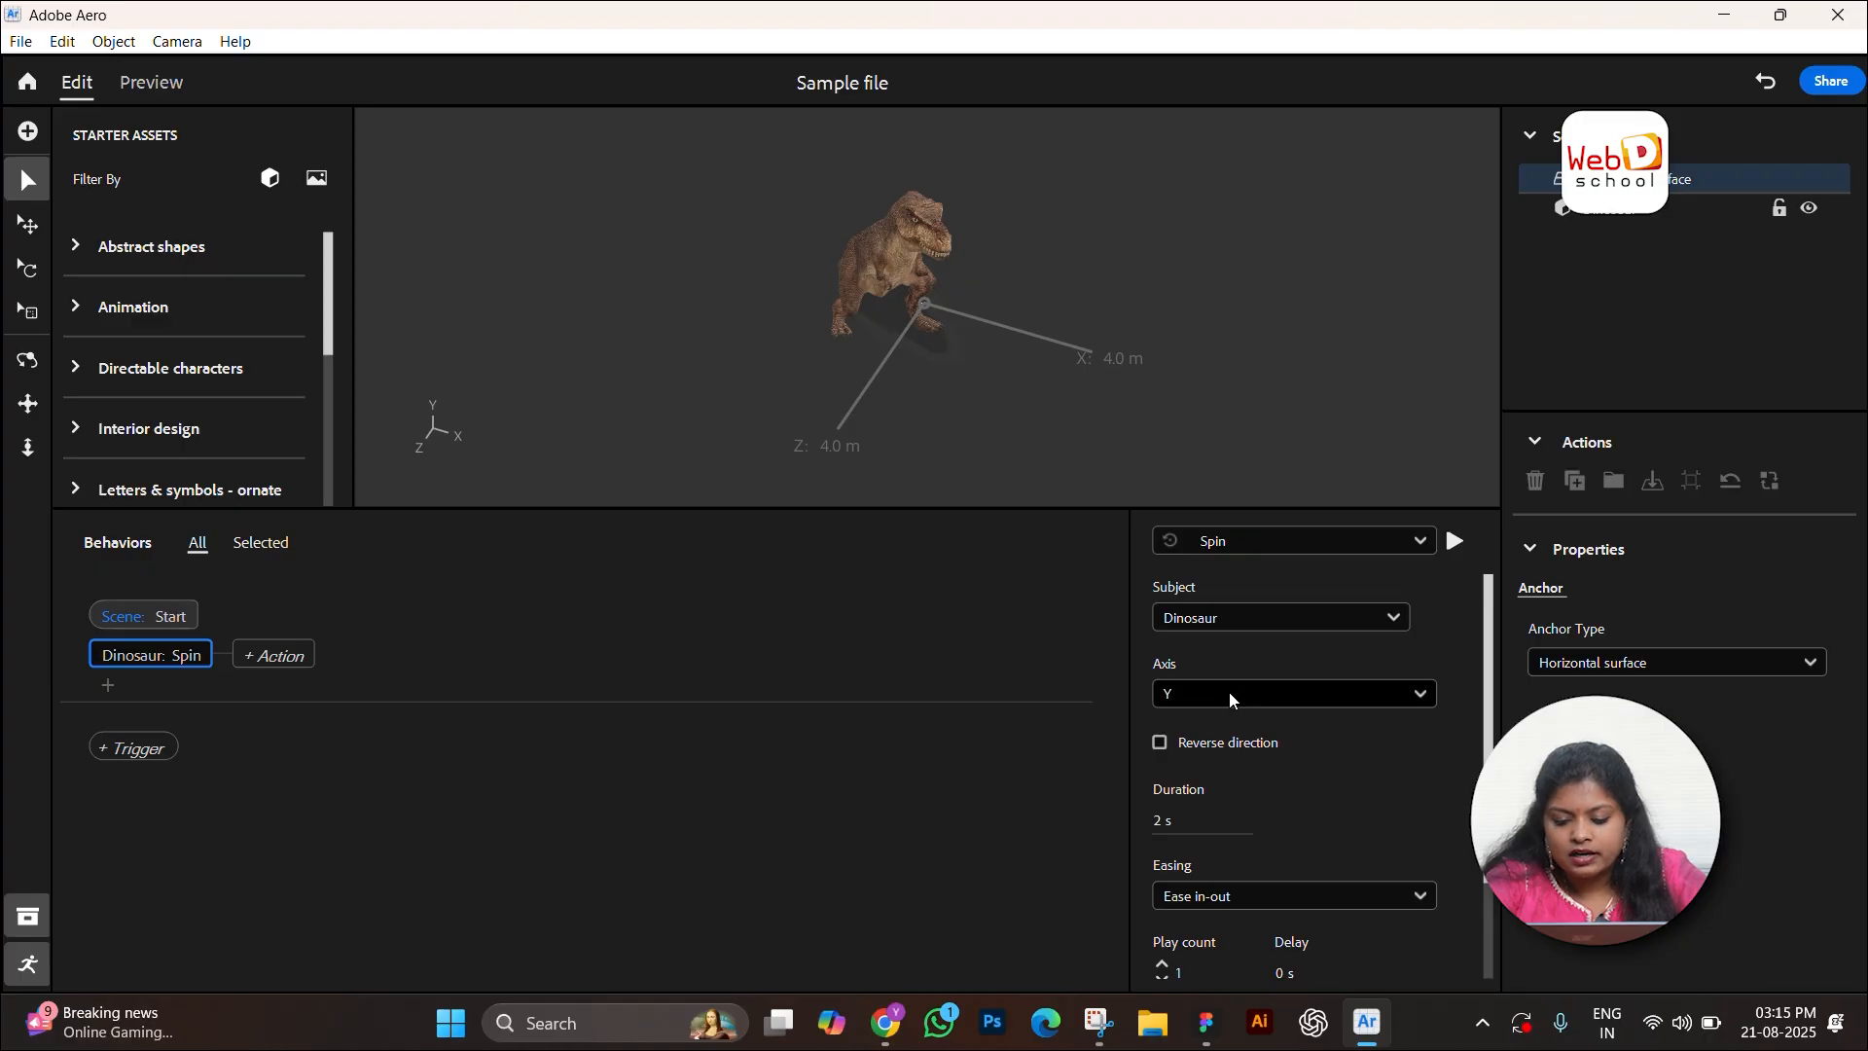
Step: Set the dinosaur's spin to the Z axis with Reverse direction on and Linear easing, and preview the scene
left_click(1237, 696)
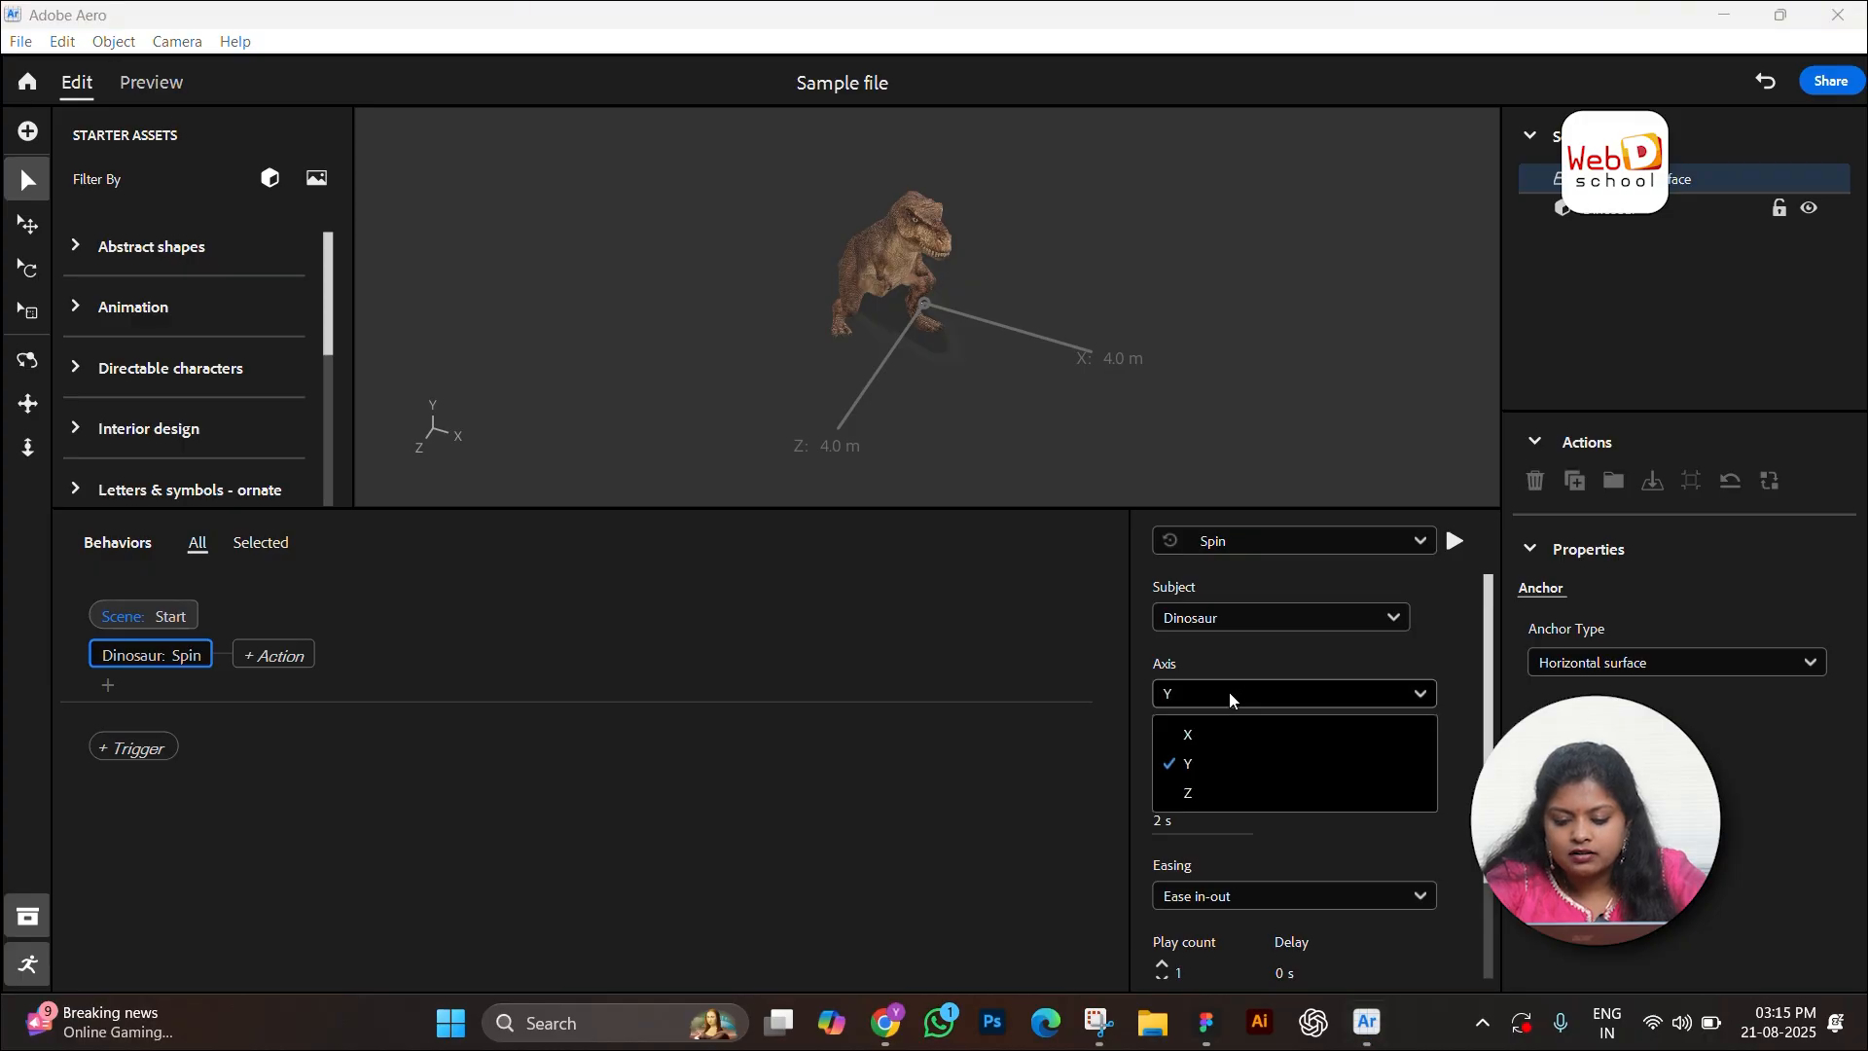
left_click(1215, 797)
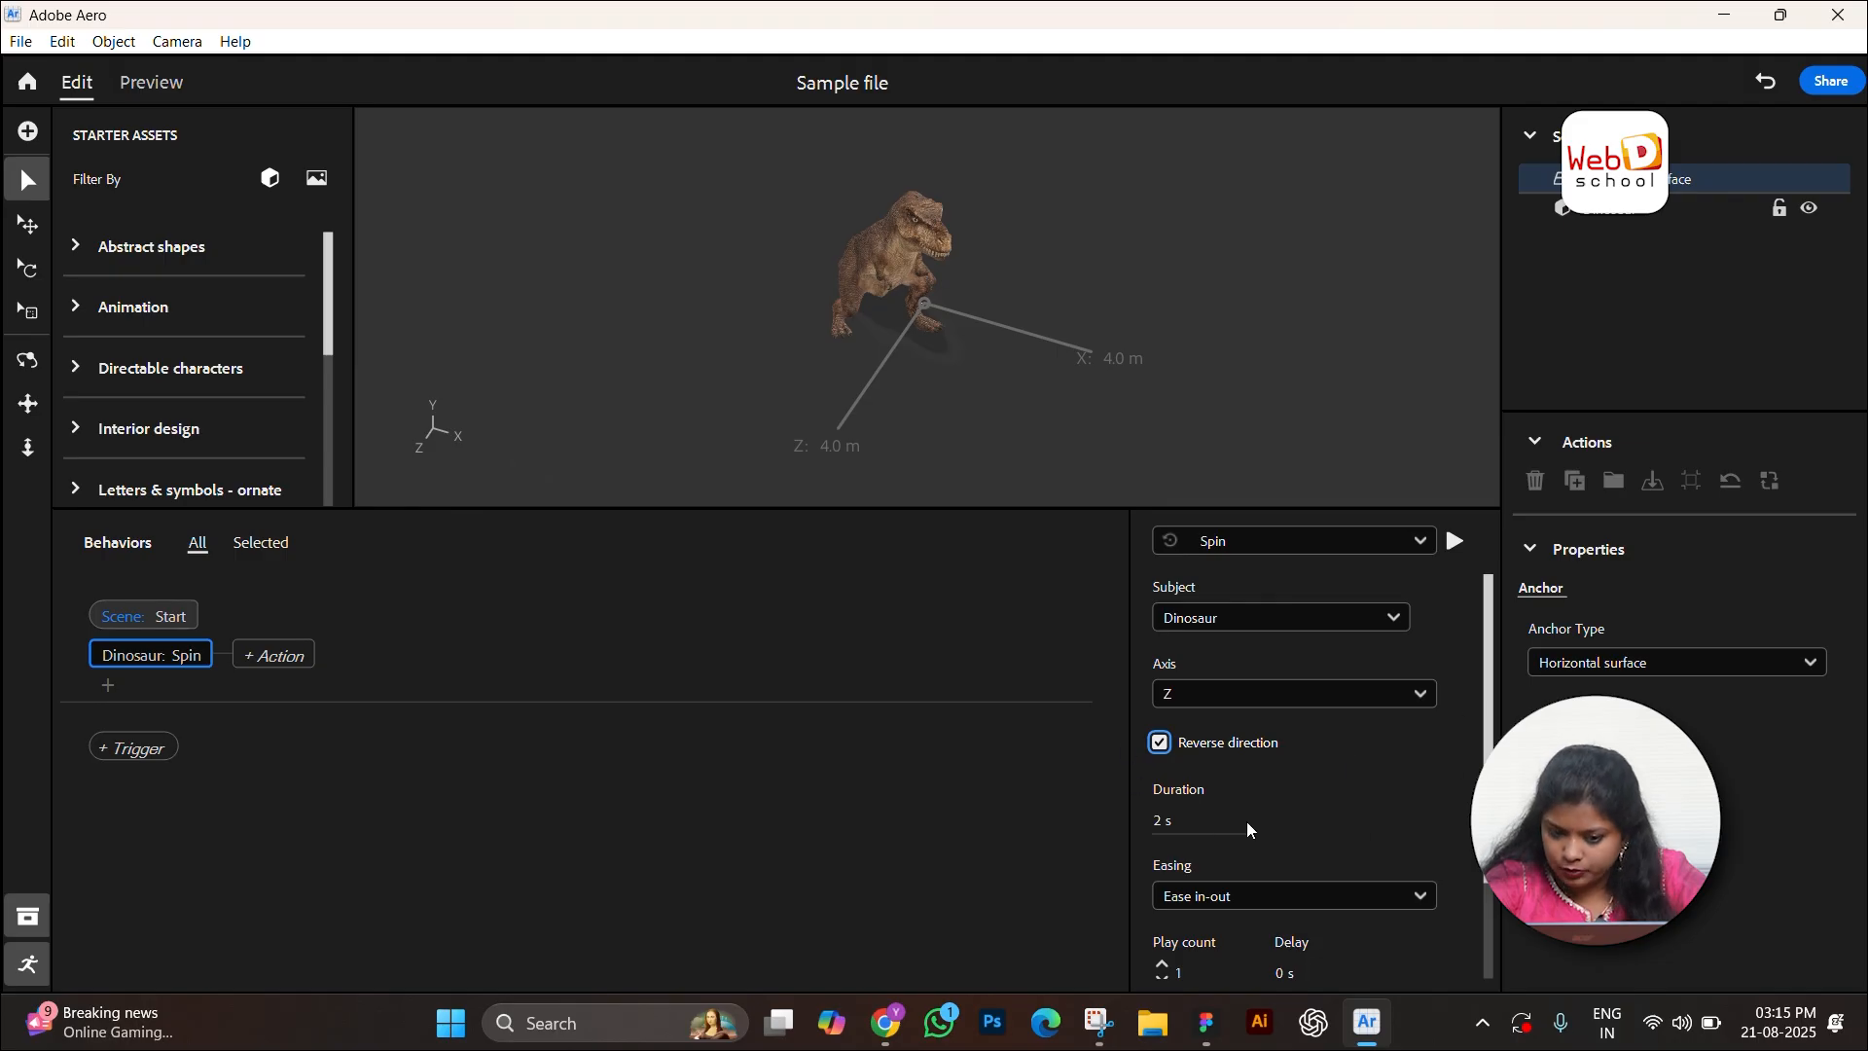
scroll(1246, 765, "down", 2)
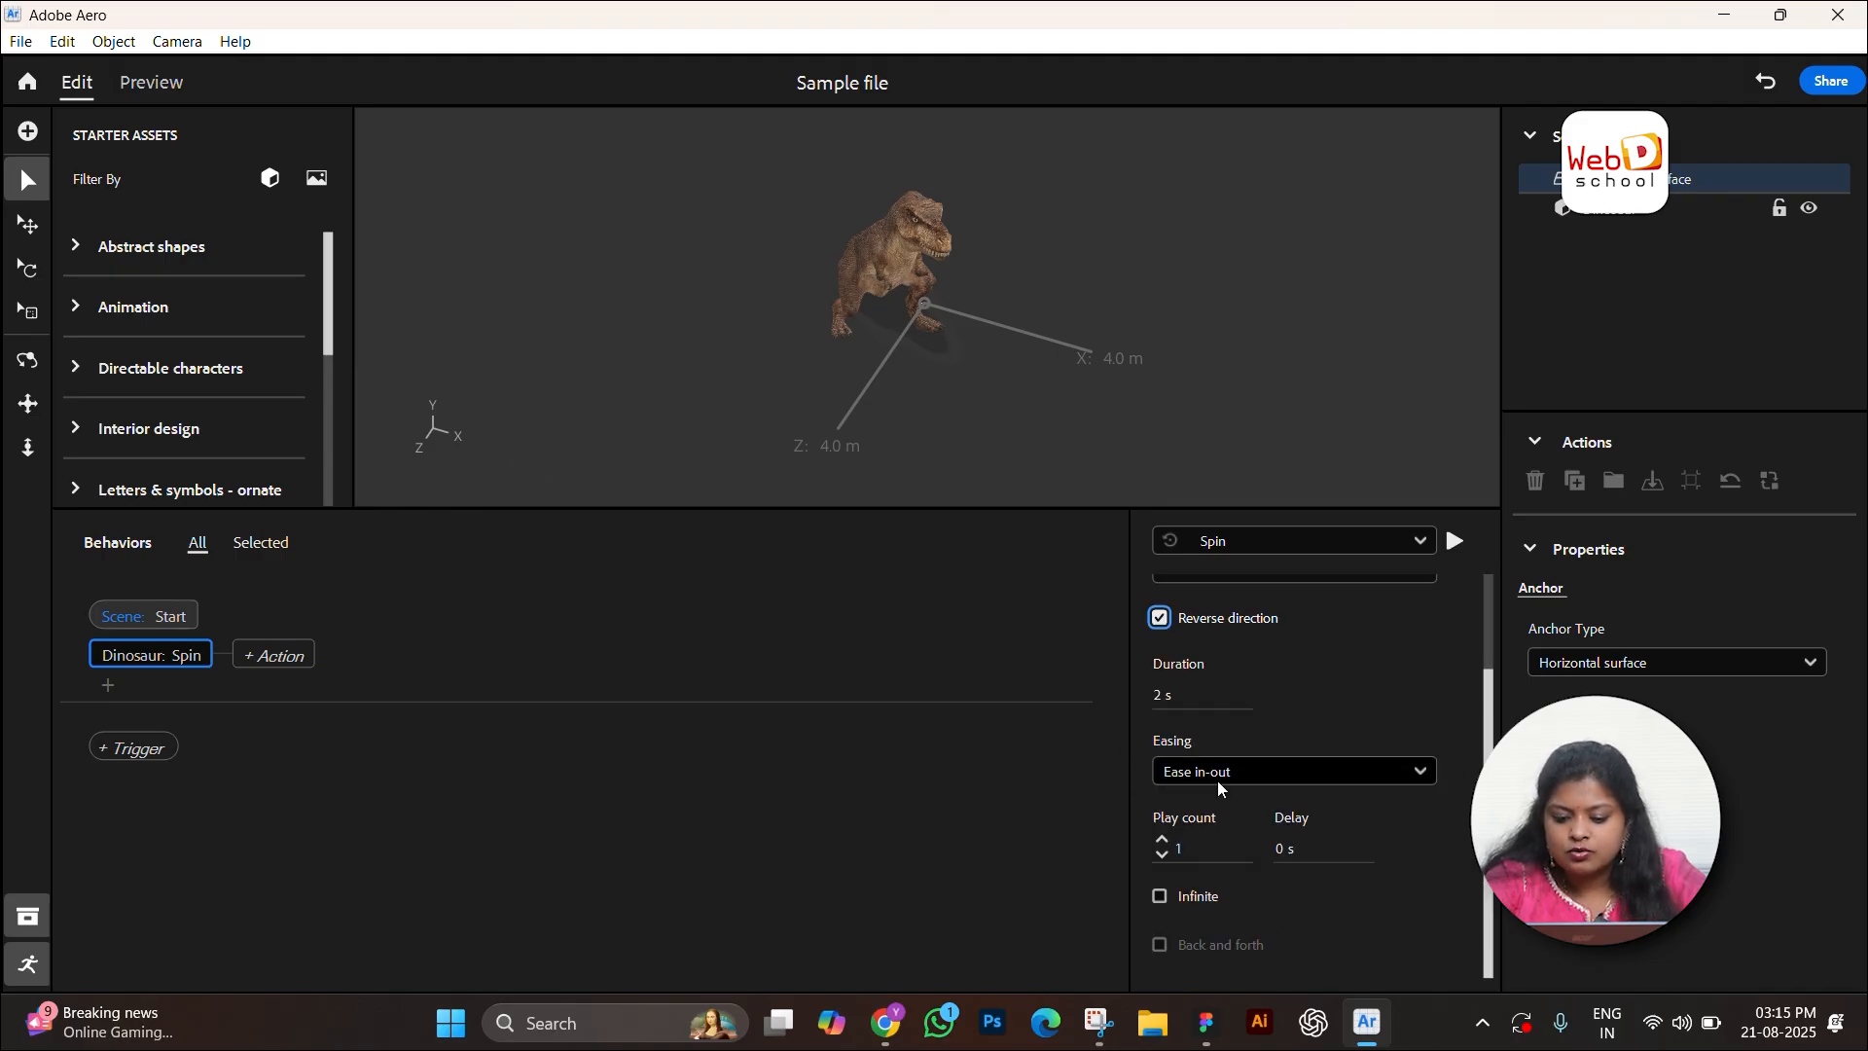
left_click(1219, 773)
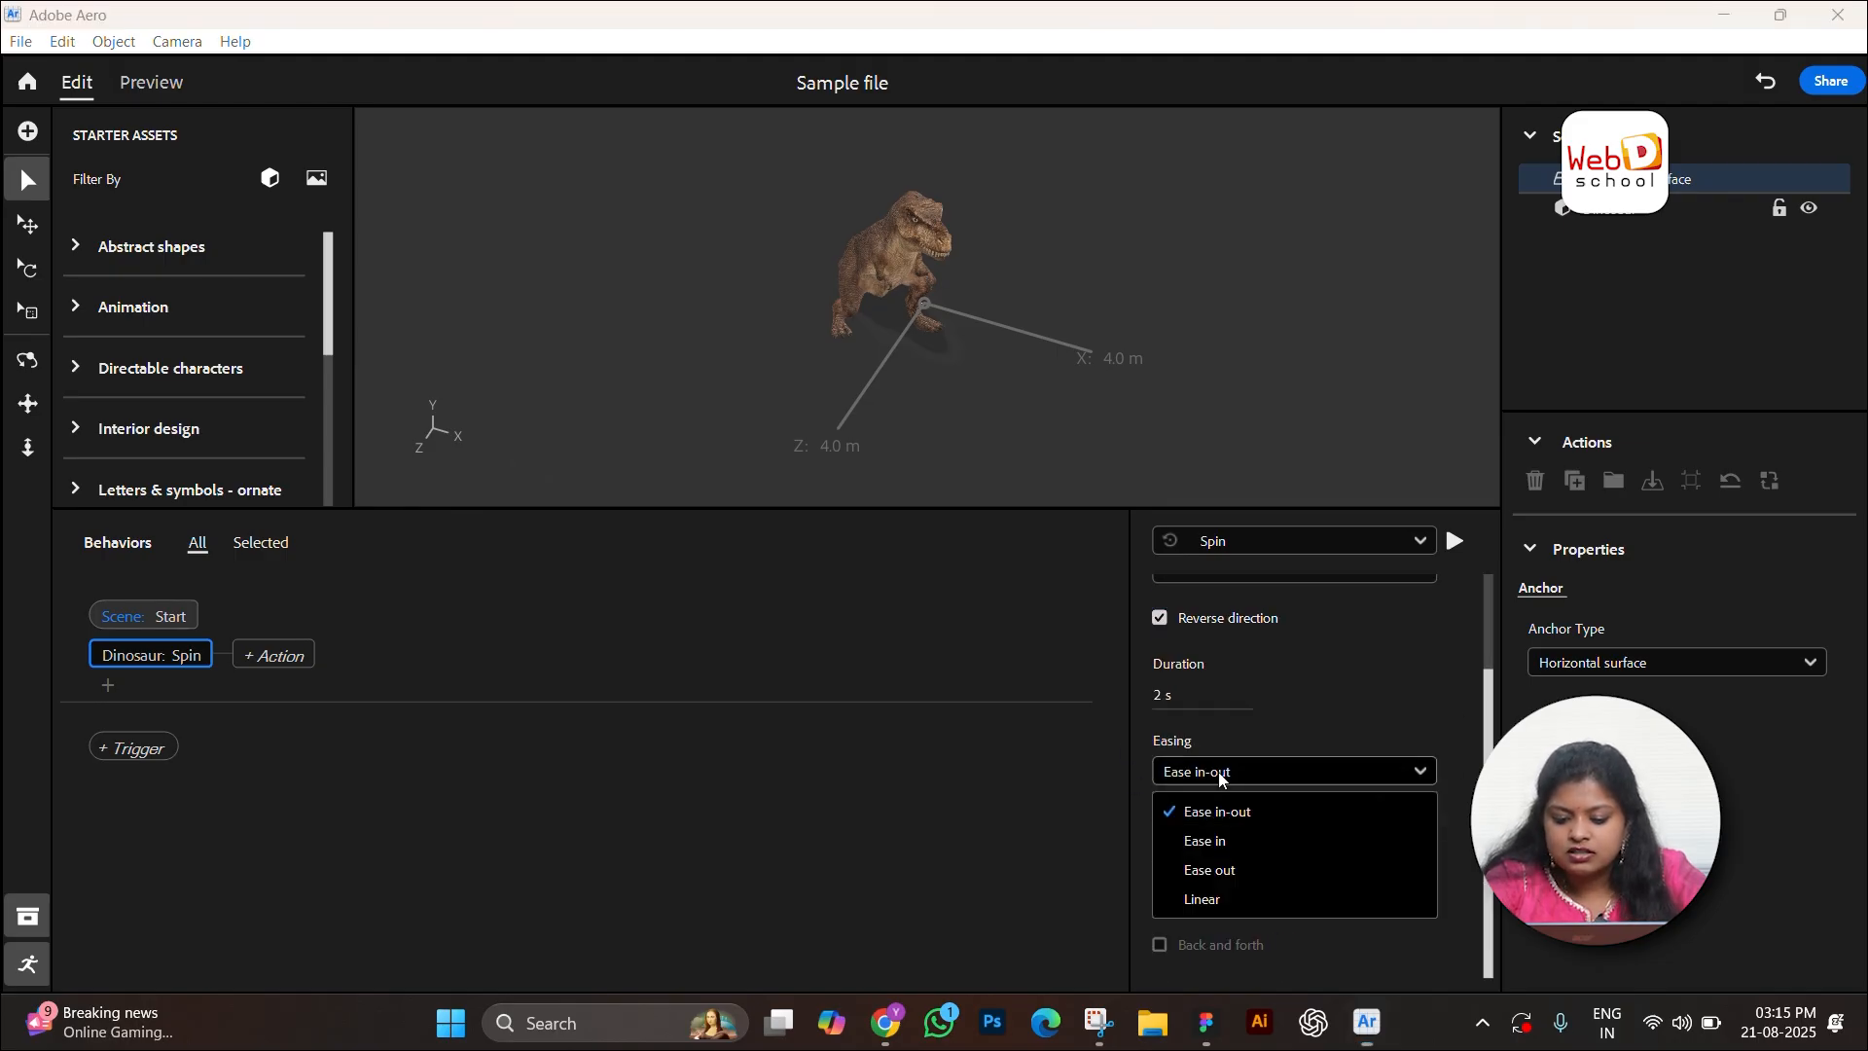
left_click(1227, 897)
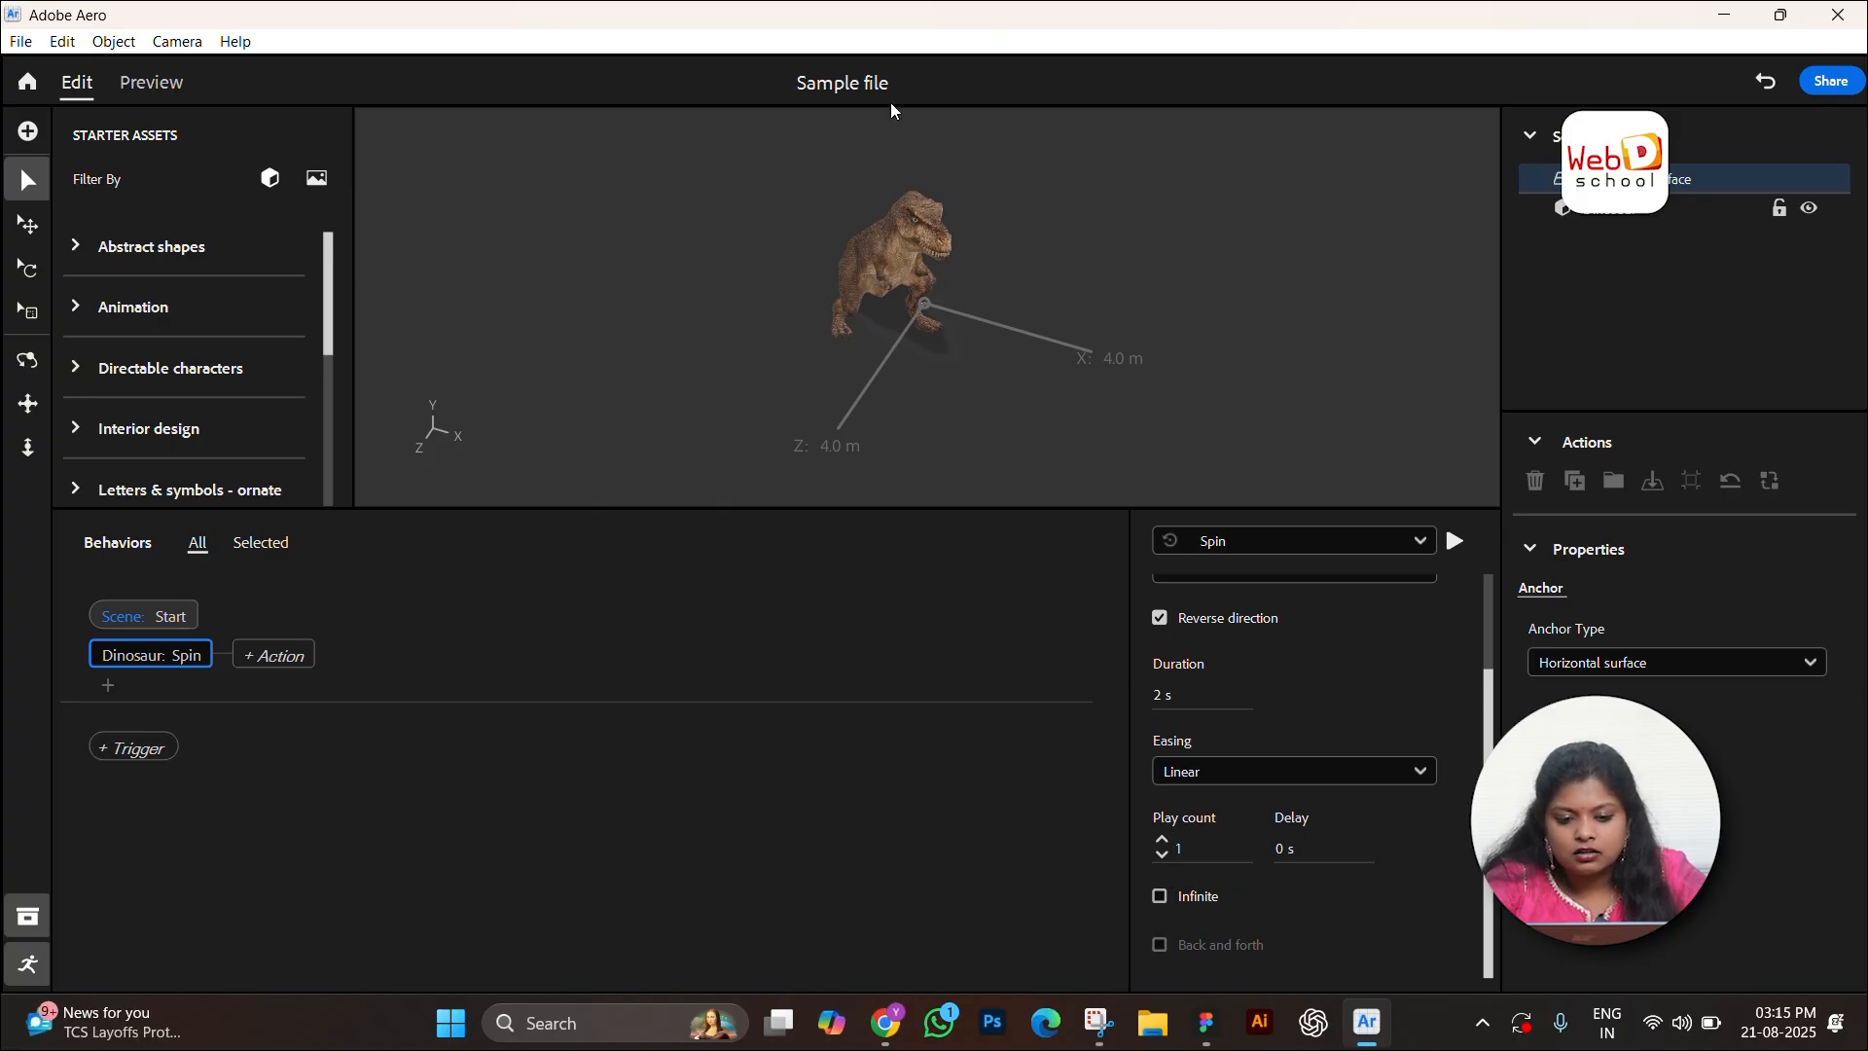
left_click(165, 86)
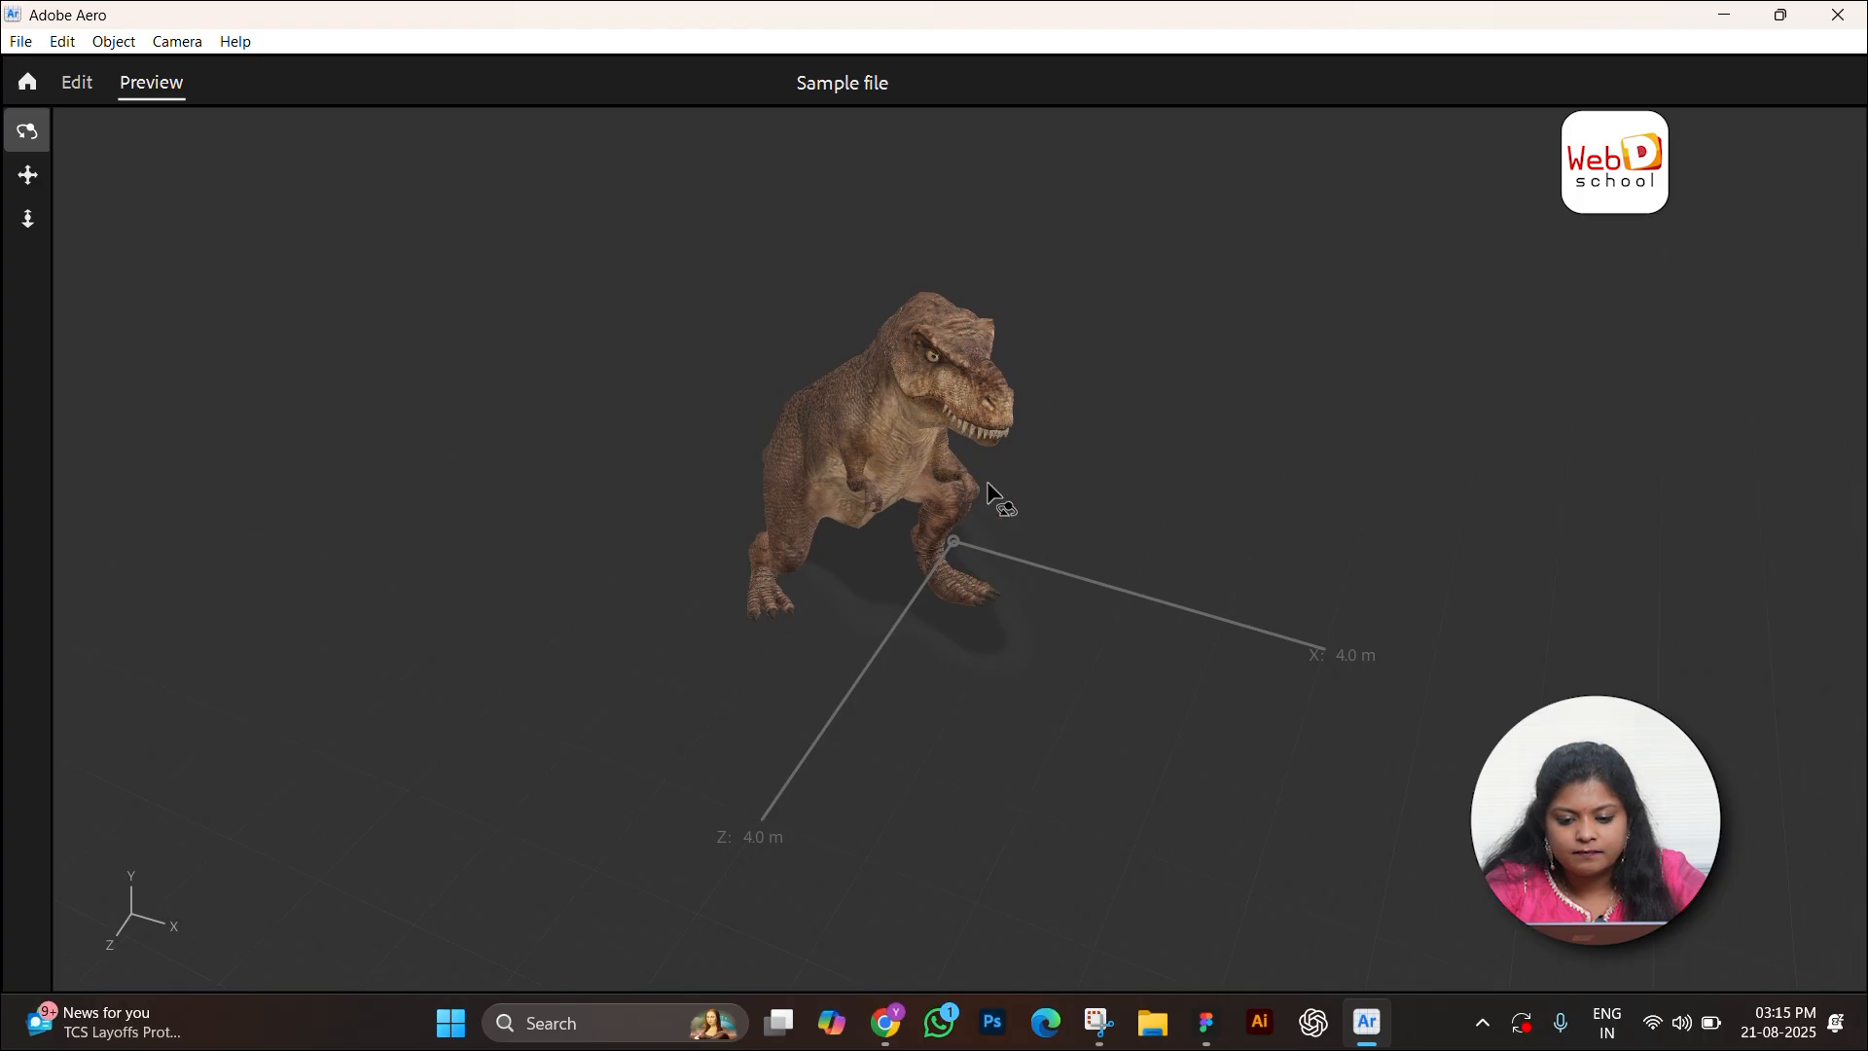
Step: Set the spin's play count to 3 and its delay to 1 s, preview the scene and return to editing
left_click(77, 83)
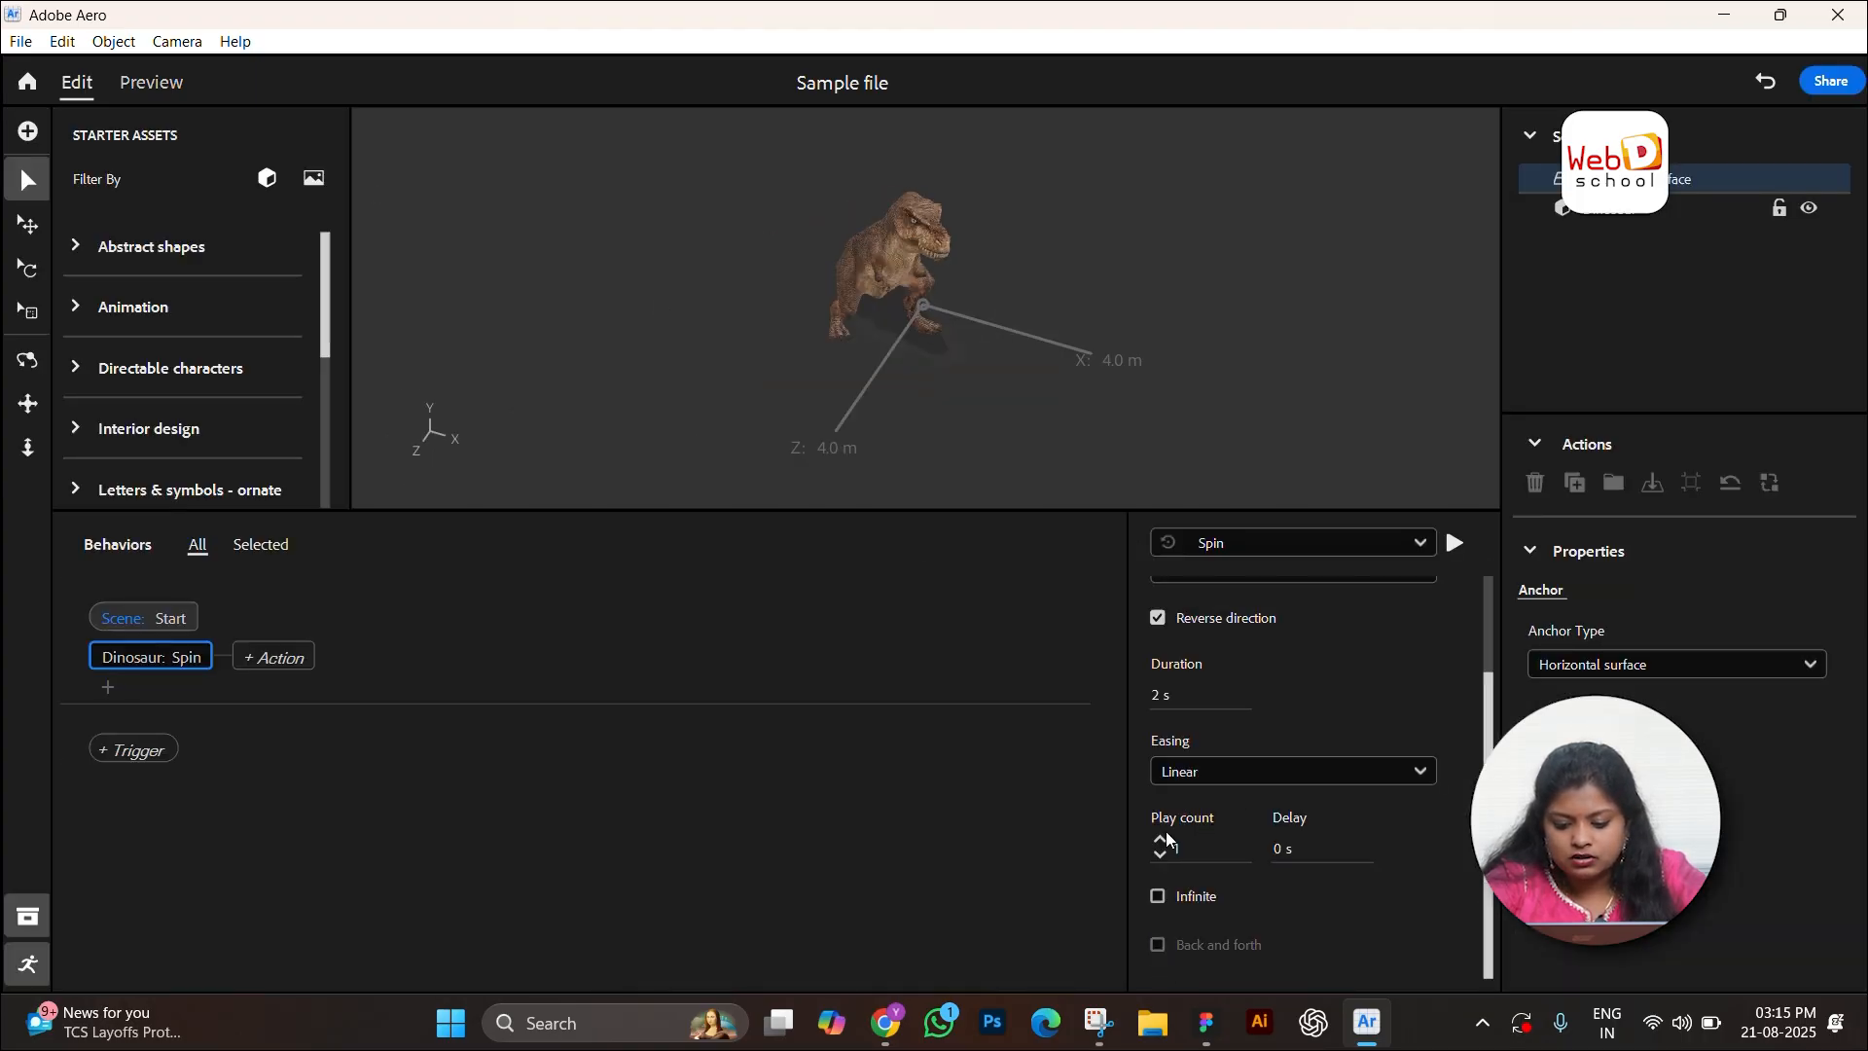
left_click(1163, 838)
left_click(1163, 839)
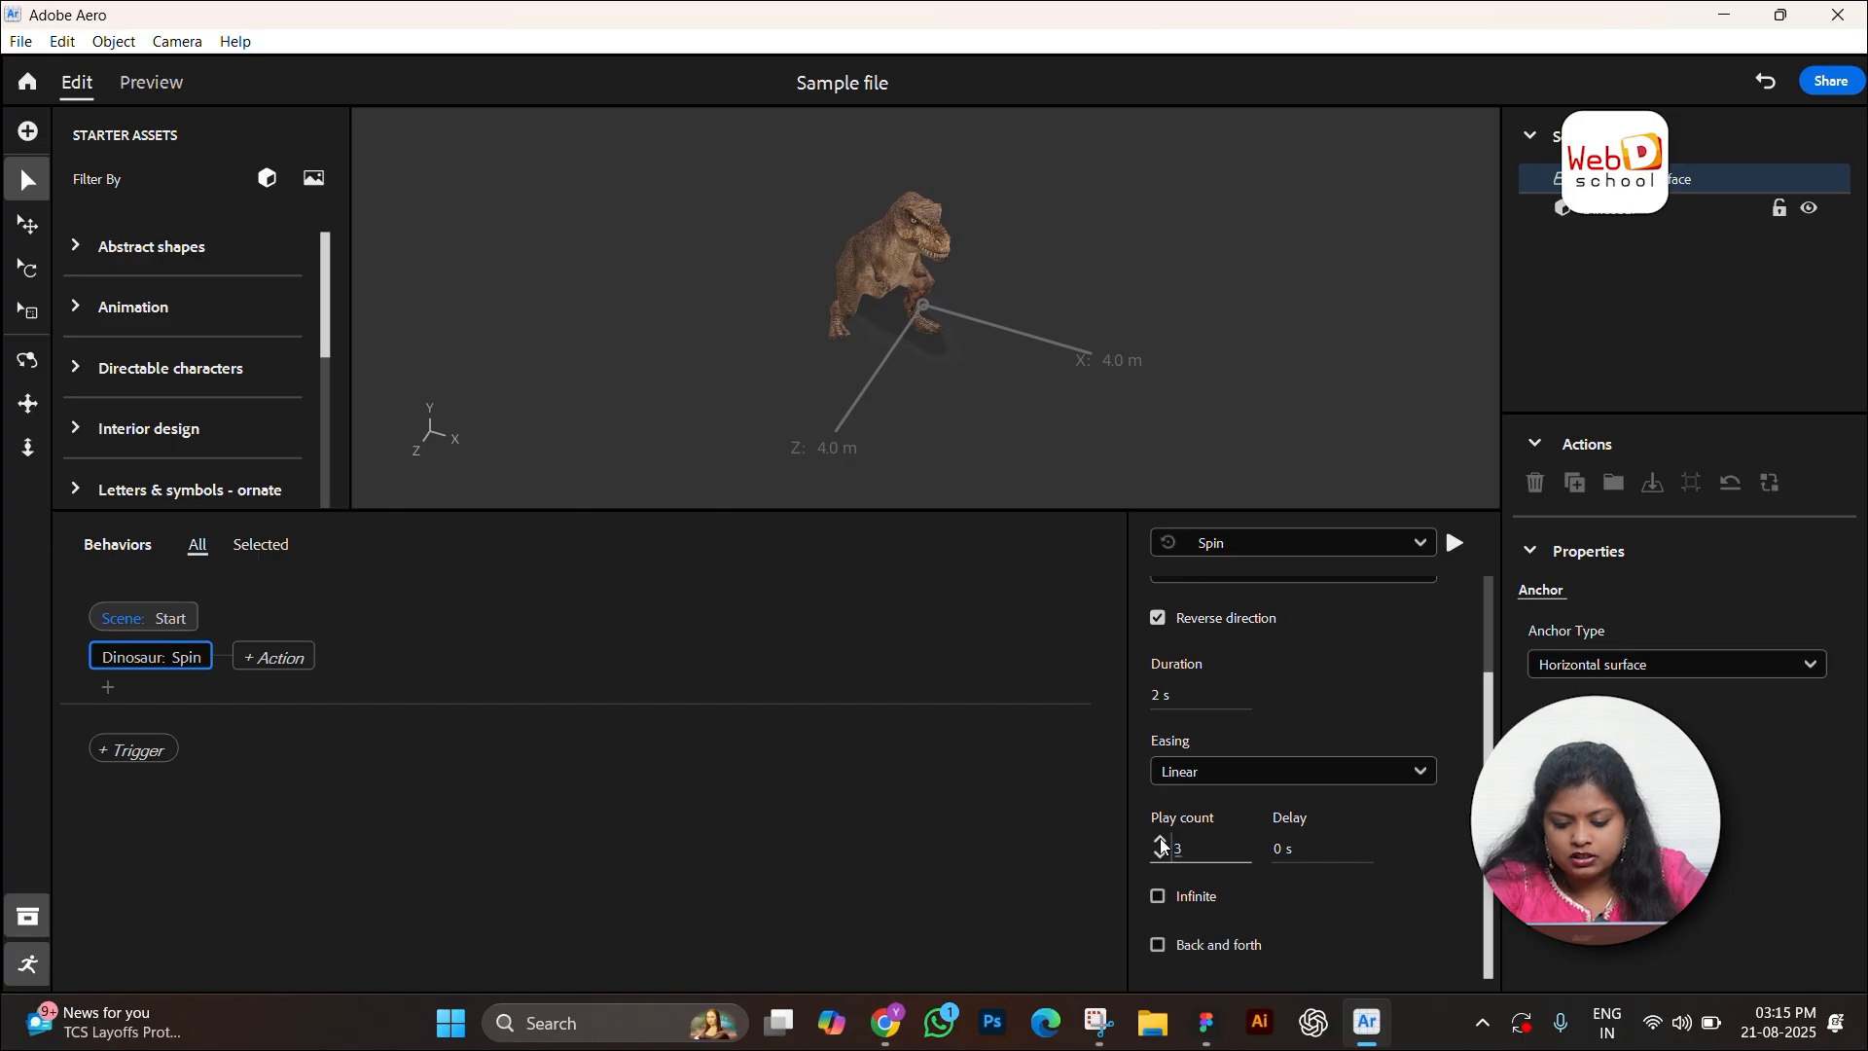
left_click(1286, 847)
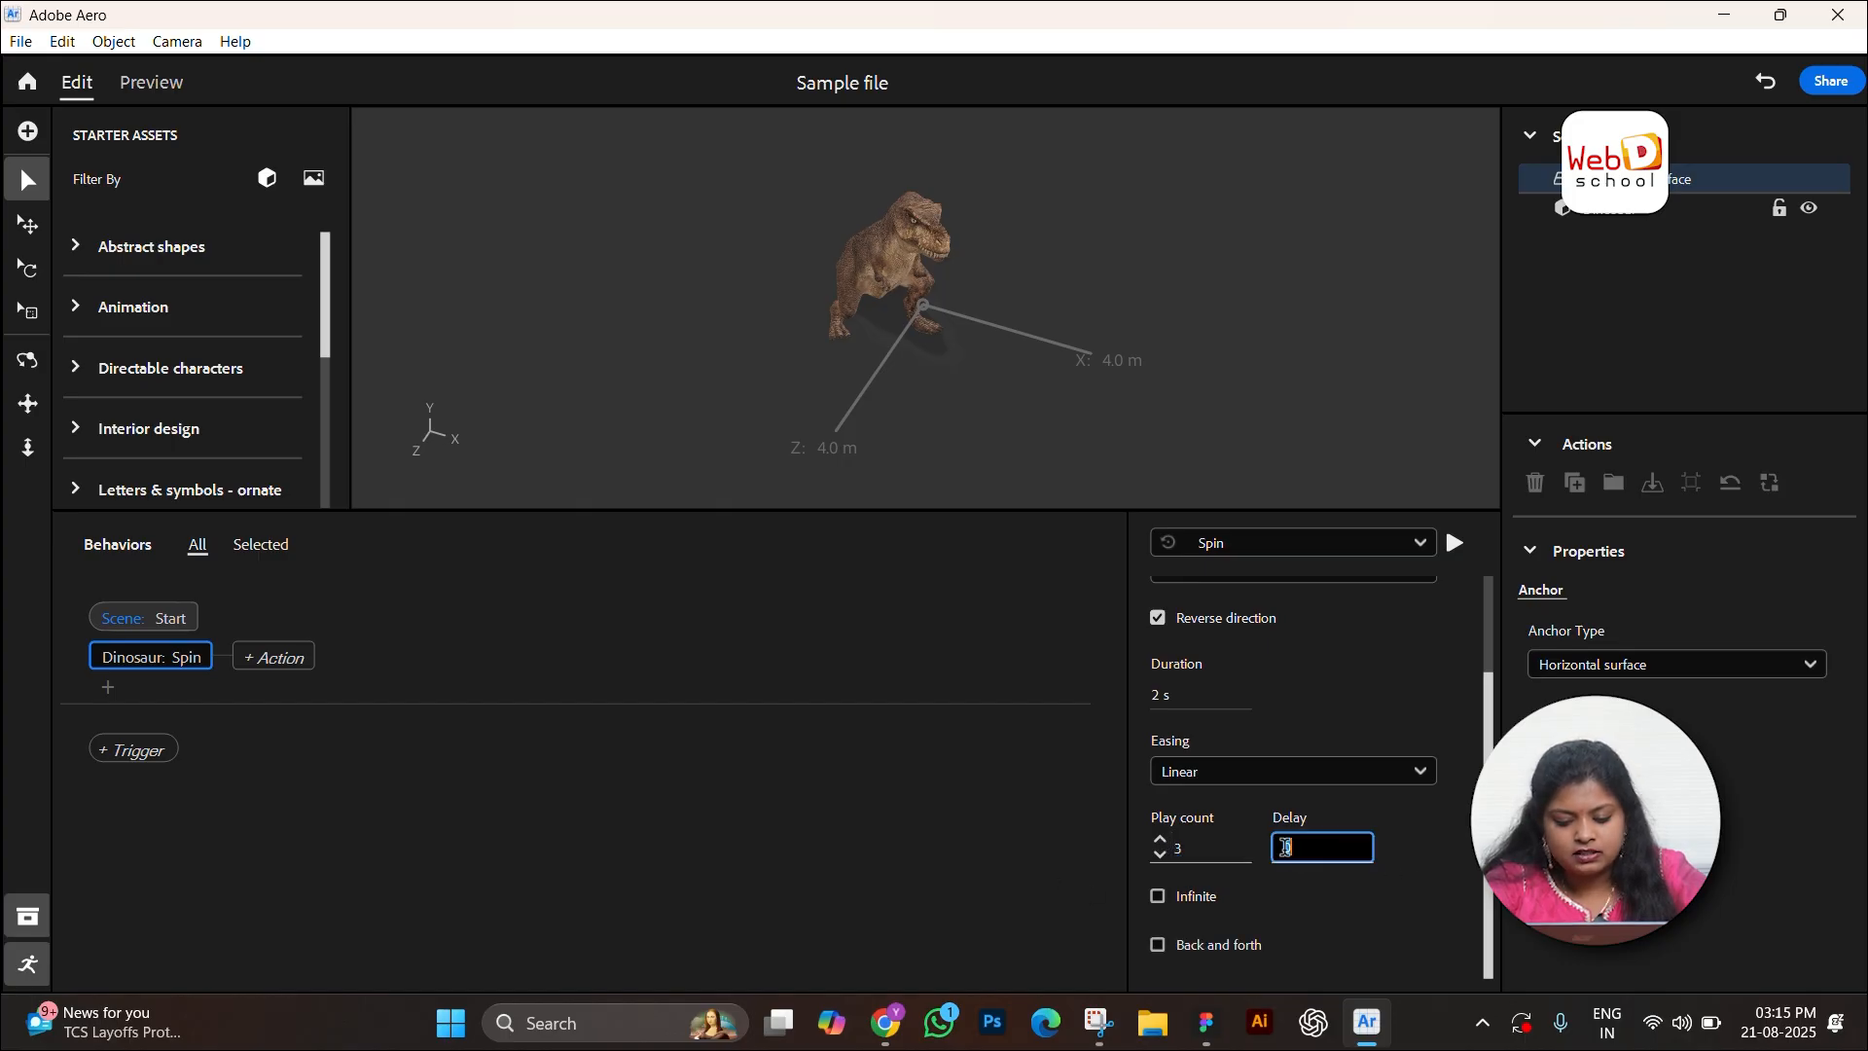
type("1")
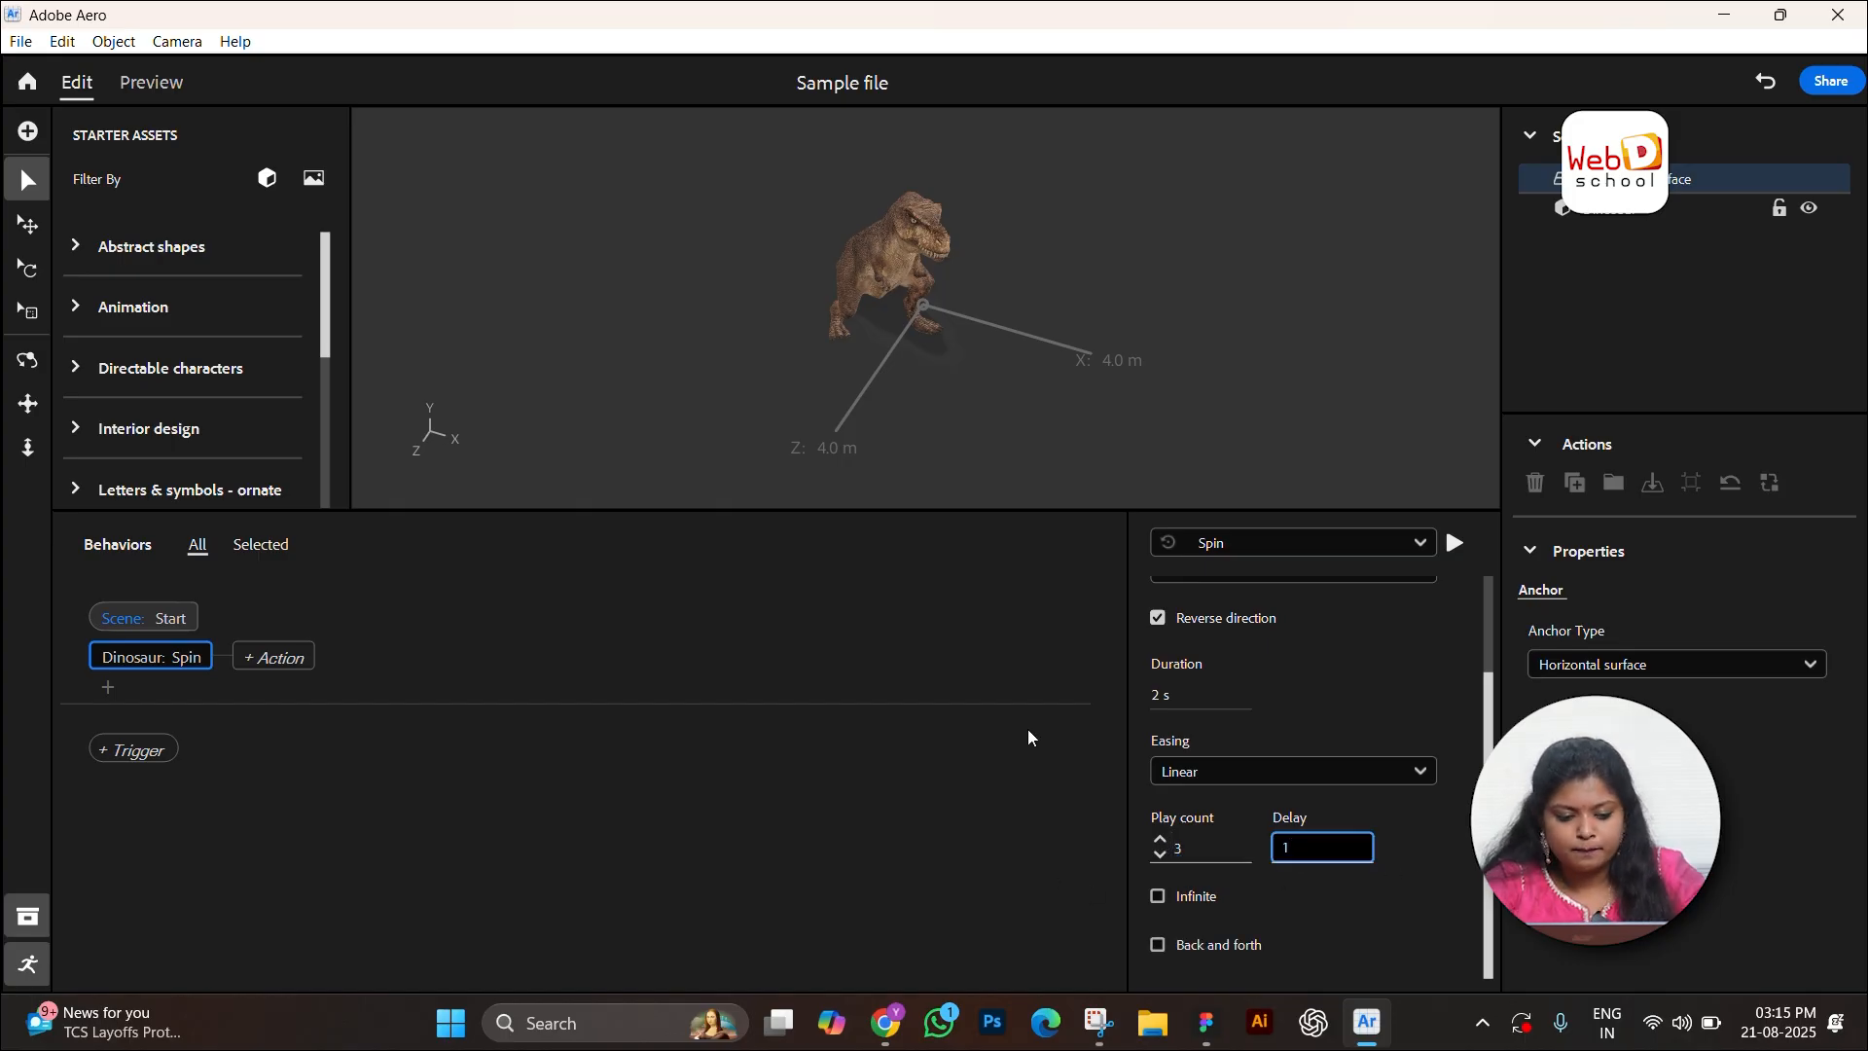
left_click(158, 80)
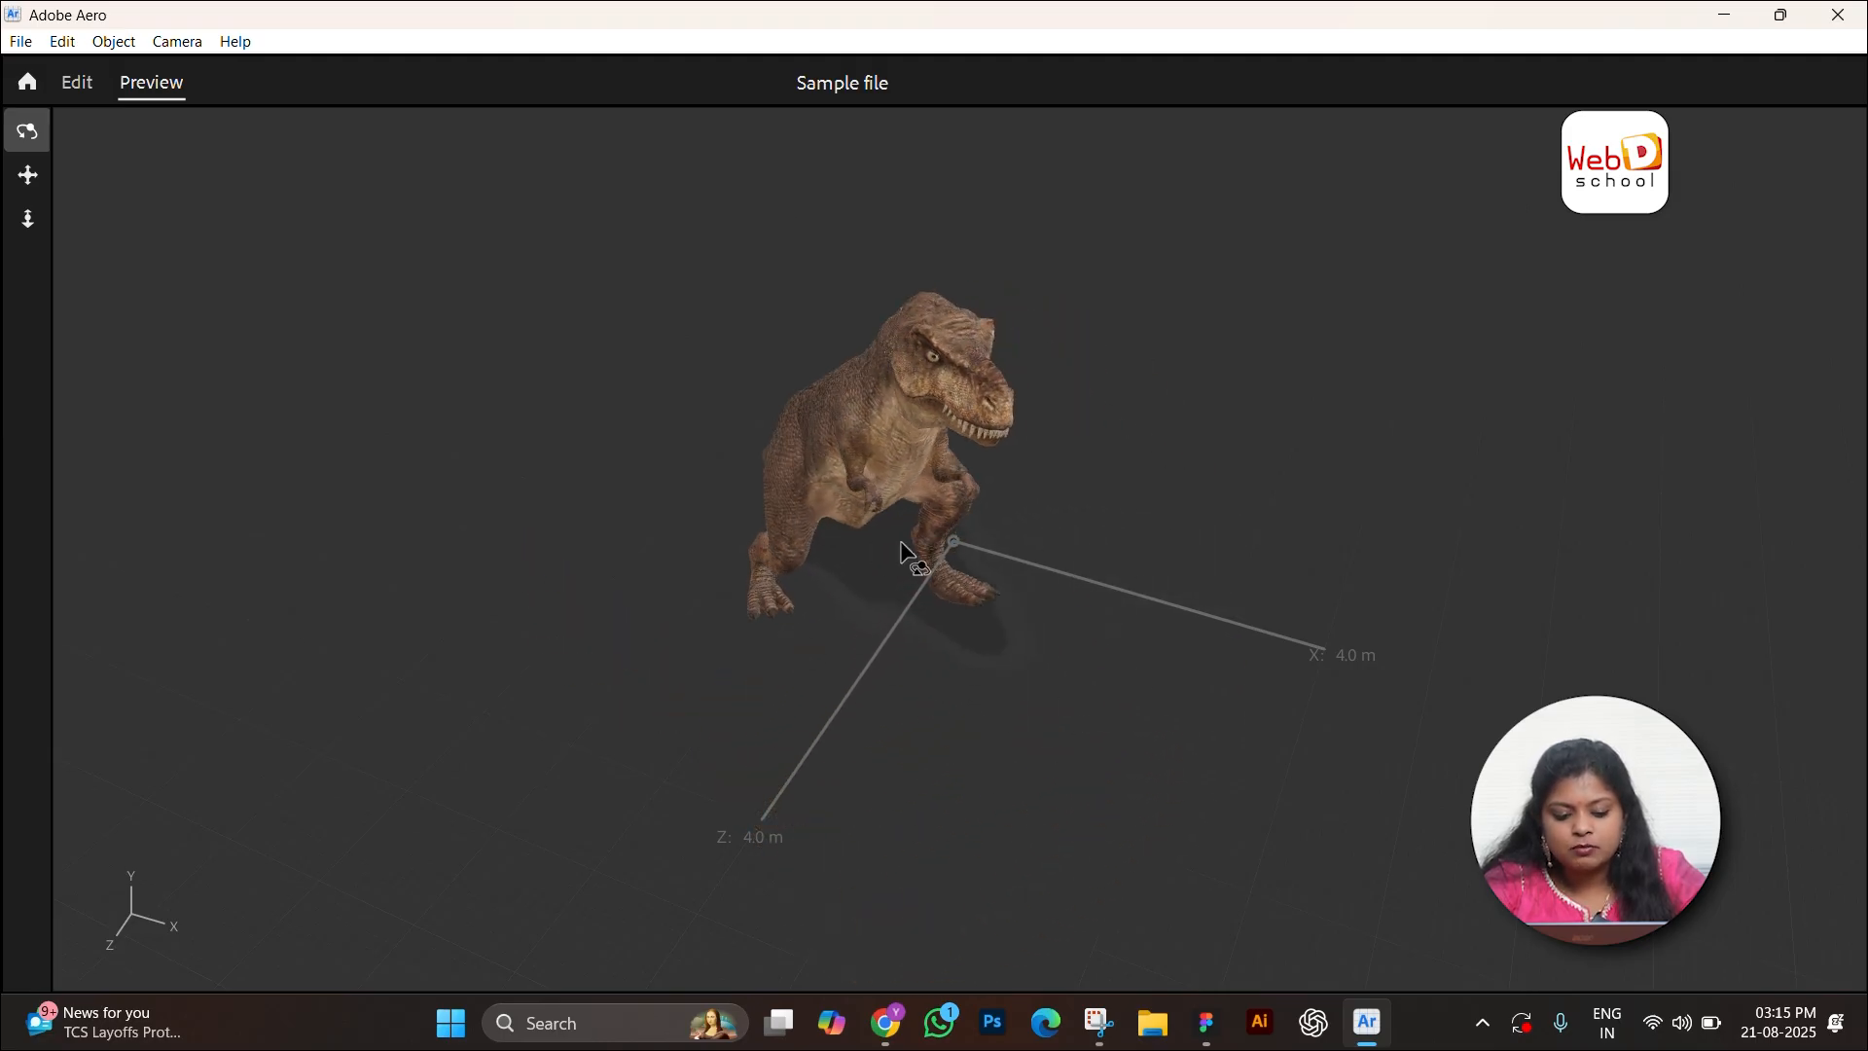
left_click(75, 93)
scroll(1161, 800, "down", 3)
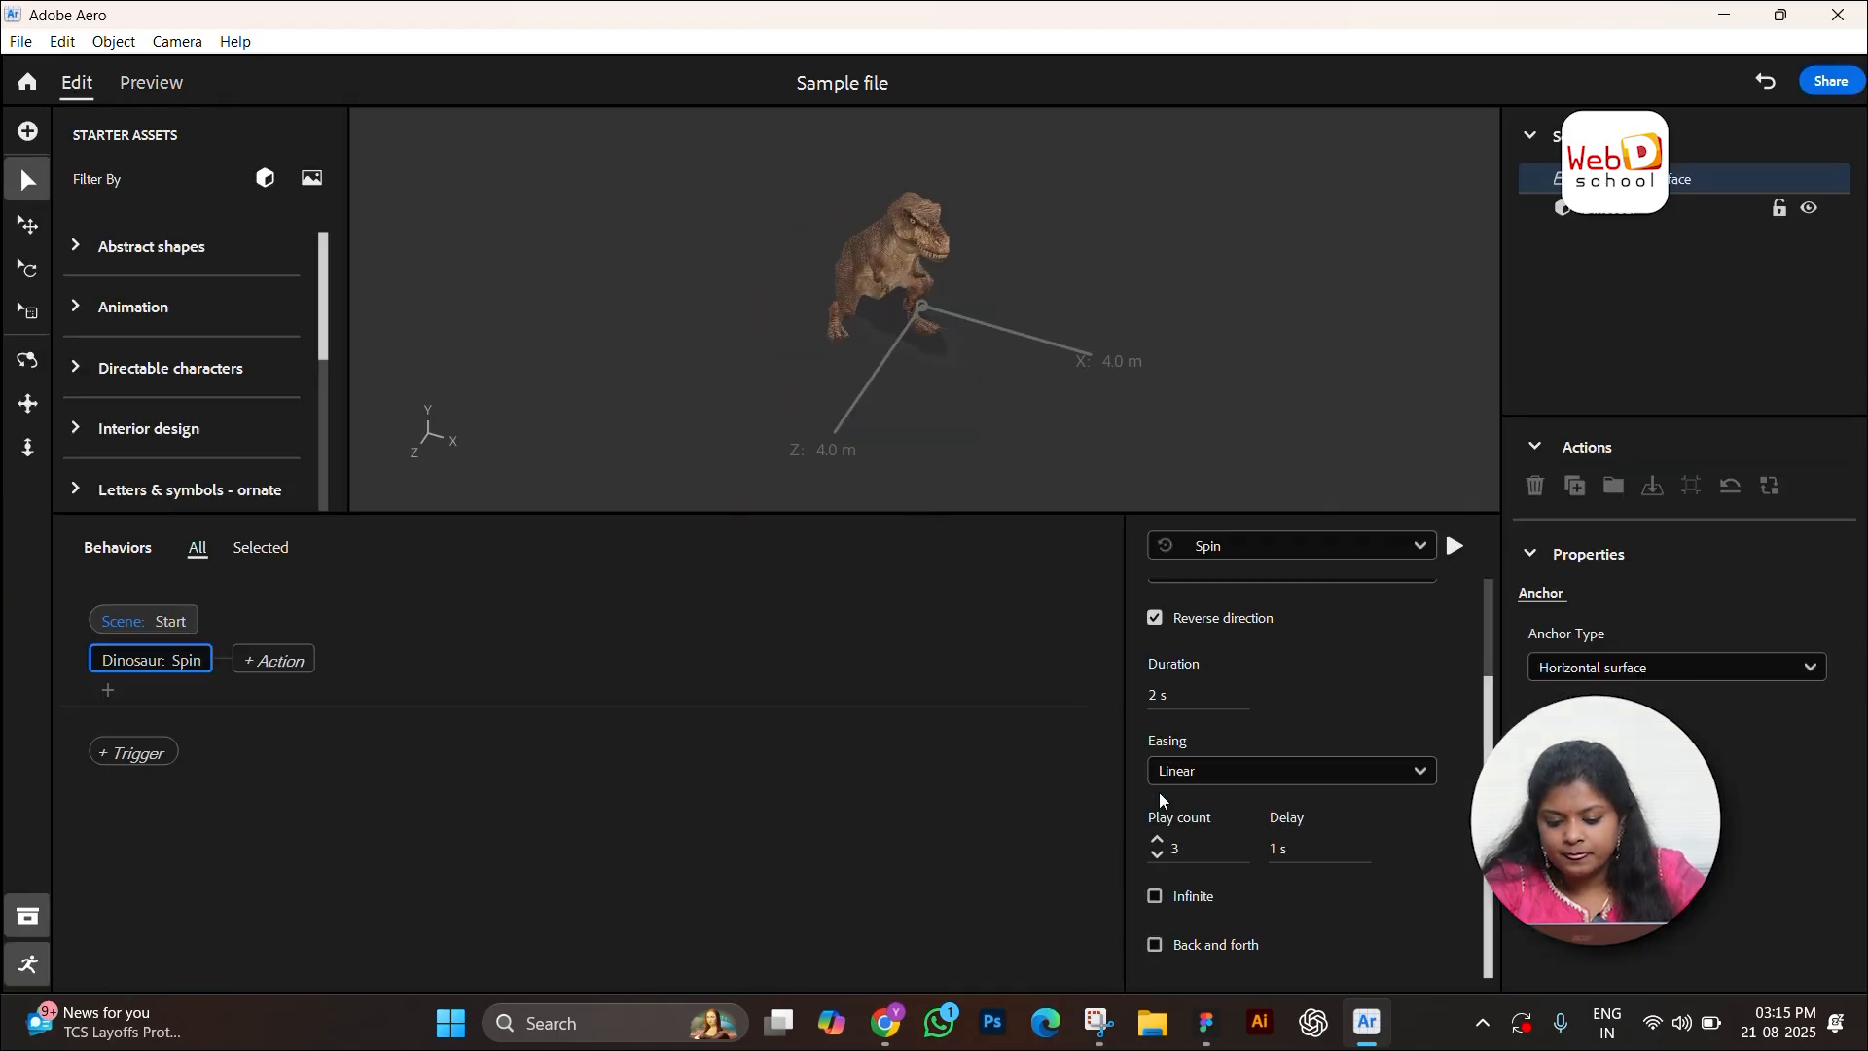